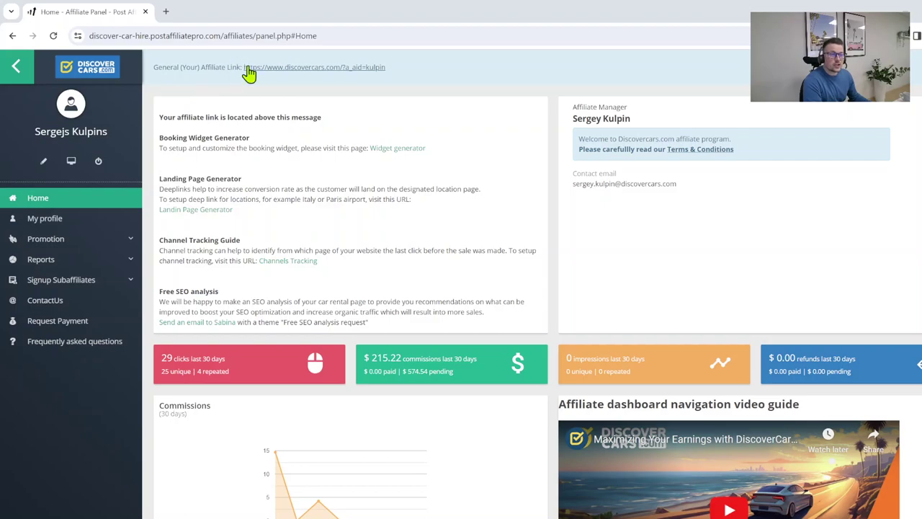
# - Open discovercars.com from the General Affiliate Link and highlight the ?a_aid= affiliate parameter in its address
pyautogui.click(348, 76)
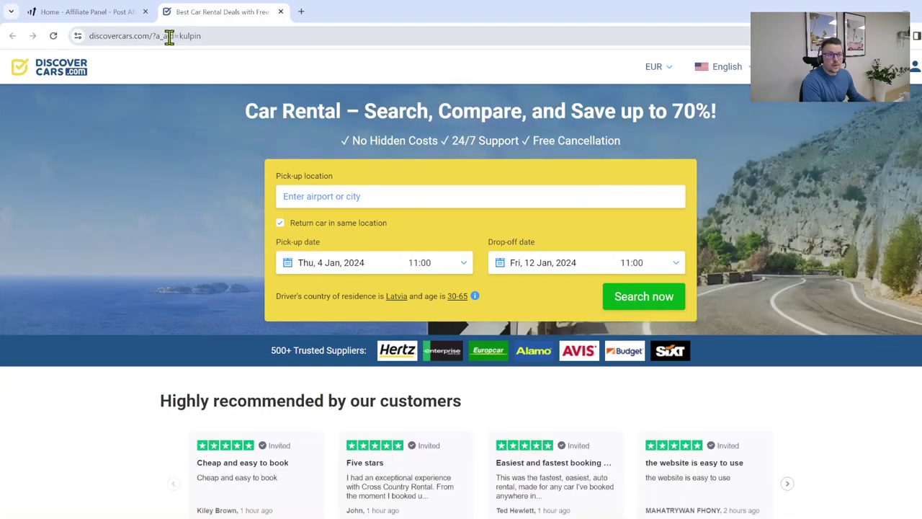
pyautogui.moveTo(150, 36); pyautogui.dragTo(234, 36)
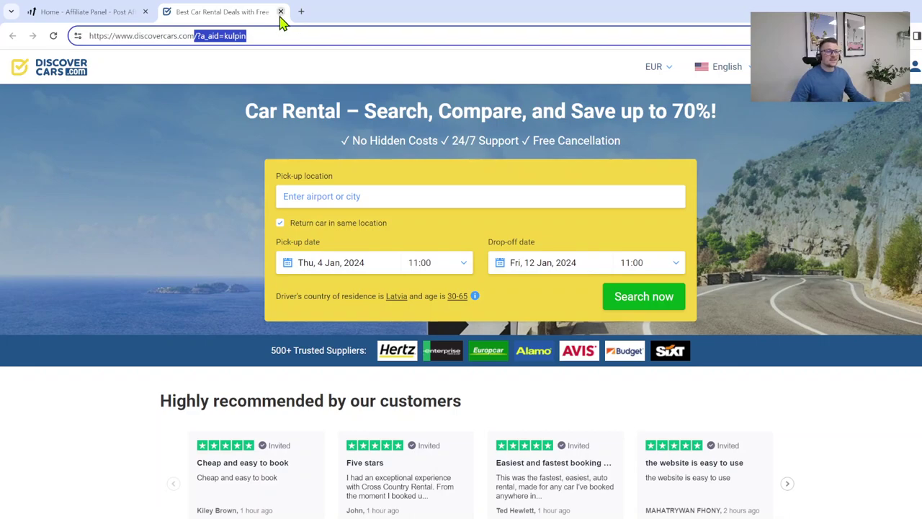
# - Close the DiscoverCars tab and open the Booking Widget Generator from the Home page
pyautogui.click(281, 12)
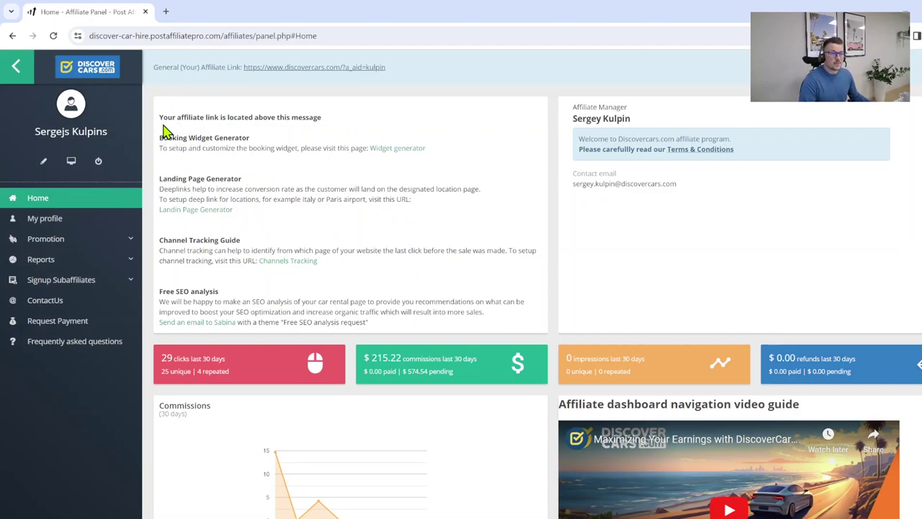
pyautogui.moveTo(160, 118); pyautogui.dragTo(322, 118)
pyautogui.click(328, 120)
pyautogui.click(380, 151)
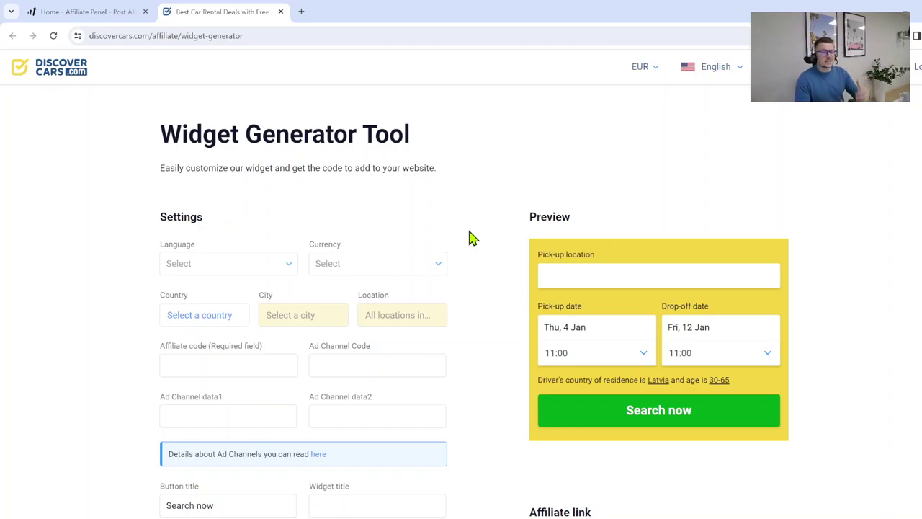
# - Enter the affiliate code in the Affiliate code field
pyautogui.scroll(-3, 369, 171)
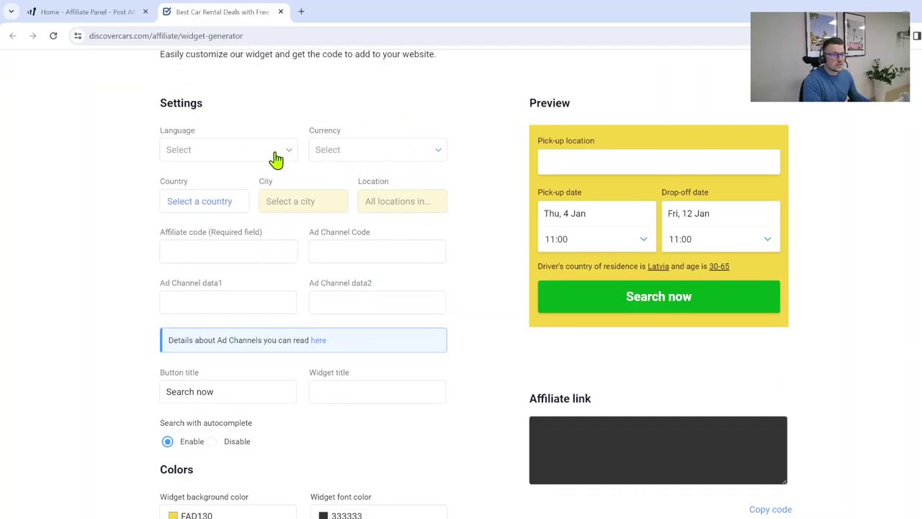
pyautogui.click(222, 252)
pyautogui.moveTo(164, 238); pyautogui.dragTo(226, 251)
pyautogui.click(227, 251)
pyautogui.write('kulpin')
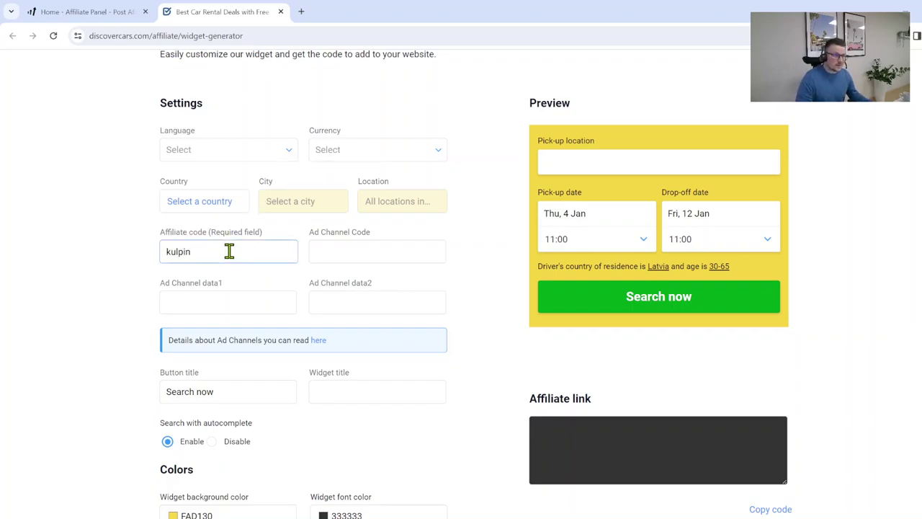
# - Generate the affiliate link and embed code with Preview and review the results
pyautogui.scroll(-5, 461, 324)
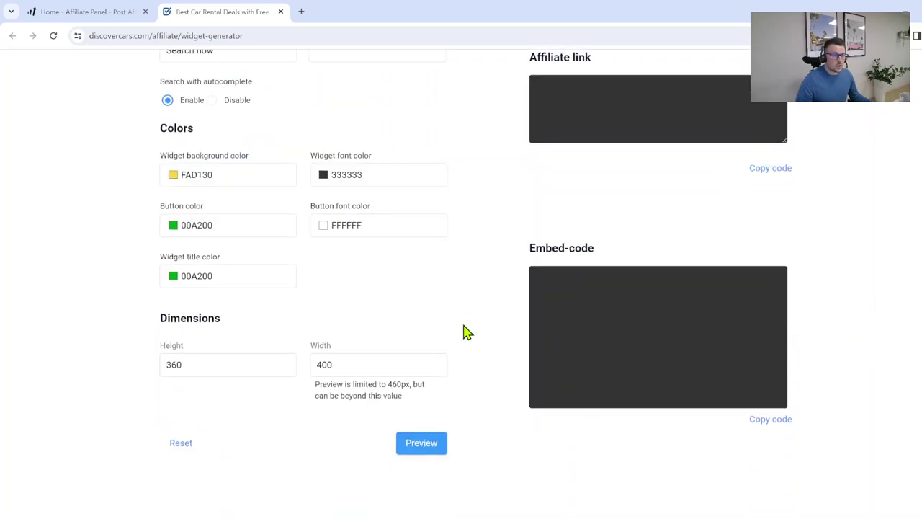
pyautogui.scroll(-3, 446, 335)
pyautogui.click(426, 278)
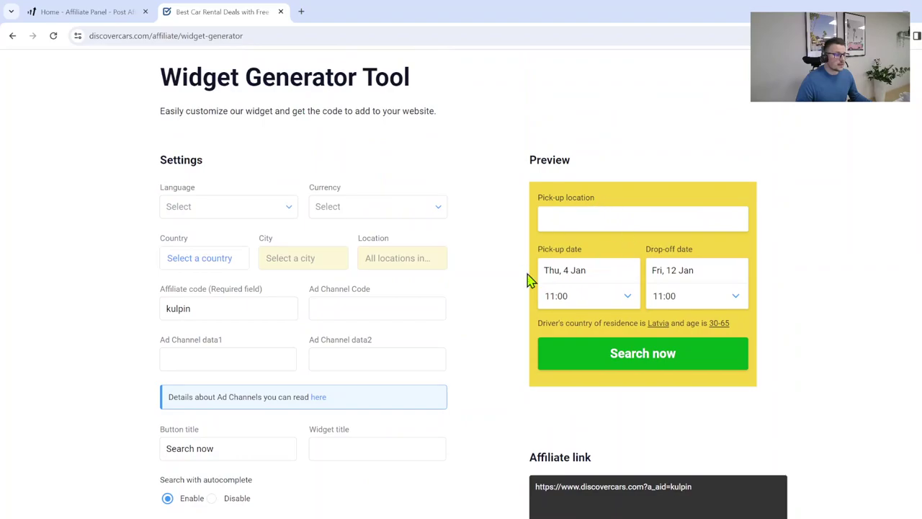
pyautogui.scroll(-2, 597, 271)
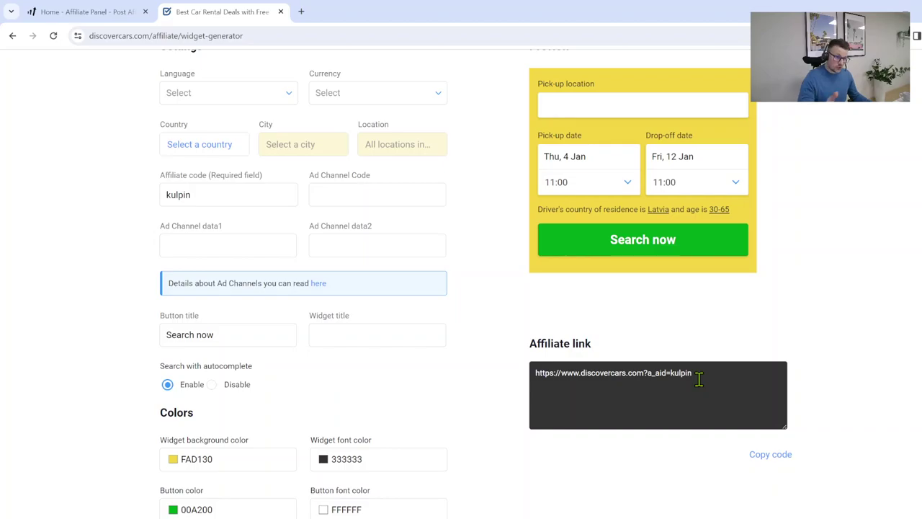
pyautogui.scroll(-1, 698, 378)
pyautogui.scroll(-2, 698, 381)
pyautogui.scroll(-1, 698, 388)
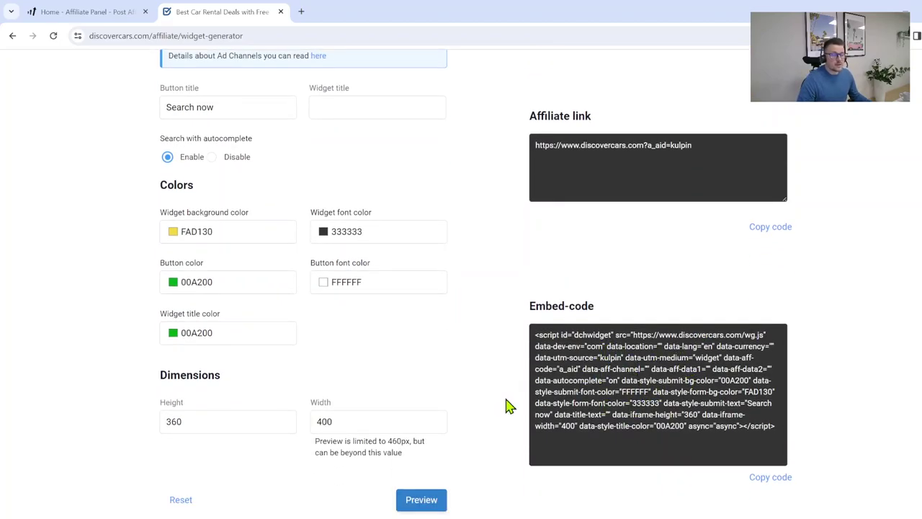
pyautogui.scroll(1, 495, 410)
pyautogui.scroll(3, 488, 413)
pyautogui.scroll(2, 484, 413)
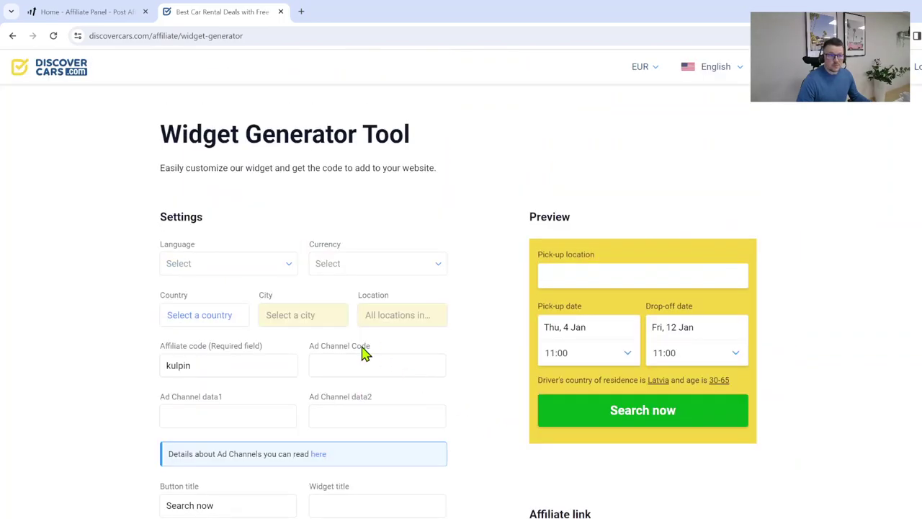
# - Set the widget language to Deutsch and the currency to Euro
pyautogui.click(240, 268)
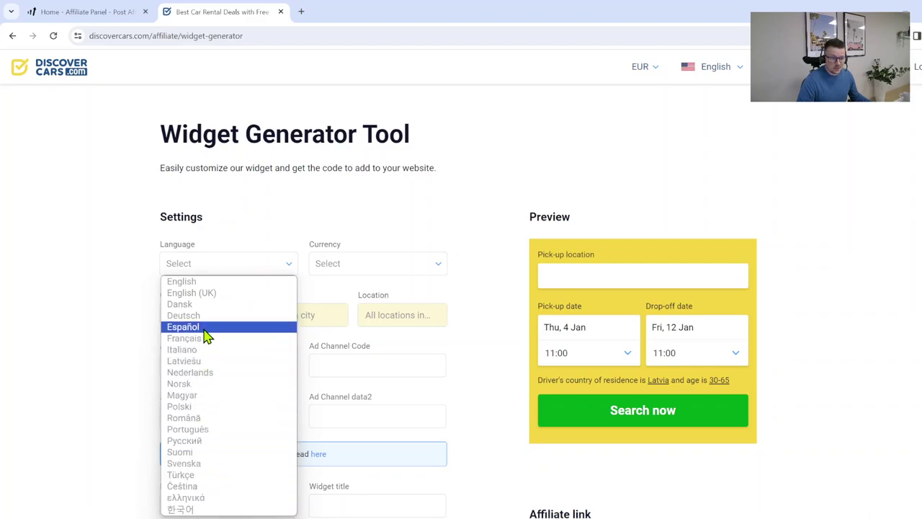
pyautogui.click(209, 316)
pyautogui.click(366, 270)
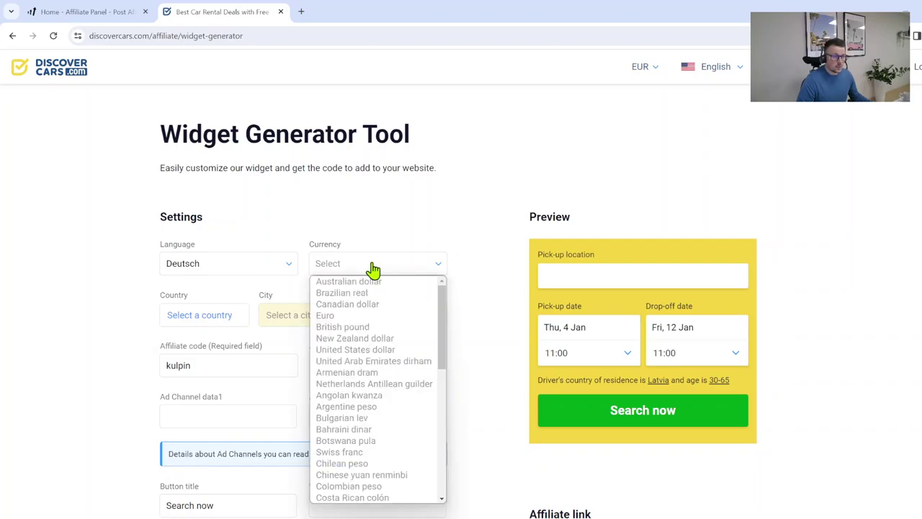
pyautogui.click(335, 320)
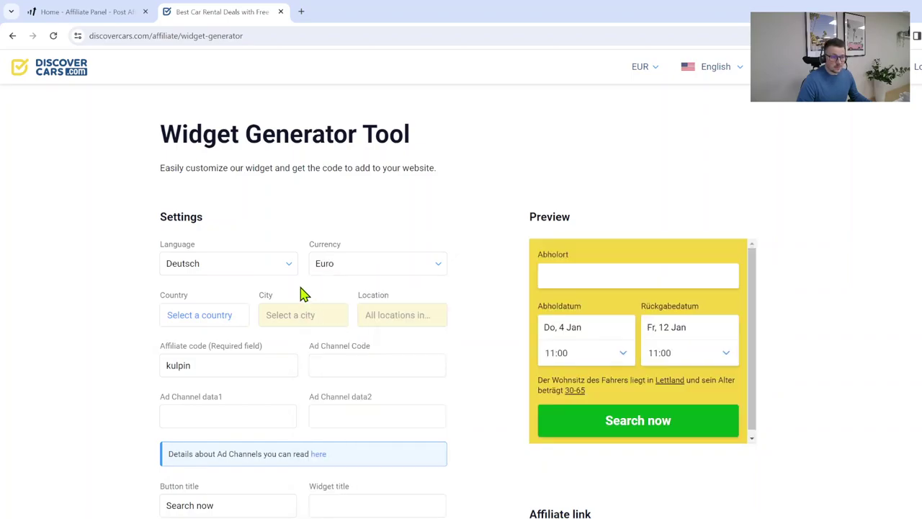
# - Set the location to United Arab Emirates, Abu Dhabi, Abu Dhabi International Airport
pyautogui.click(217, 314)
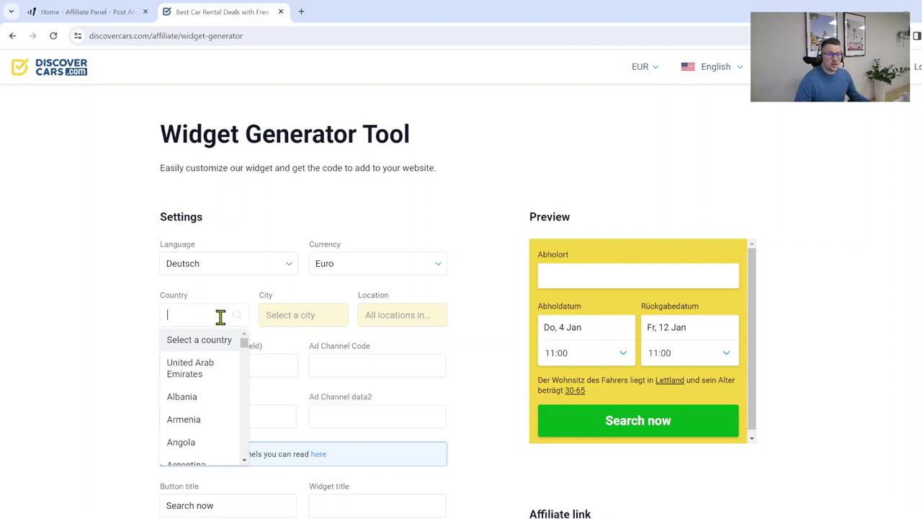
pyautogui.click(205, 373)
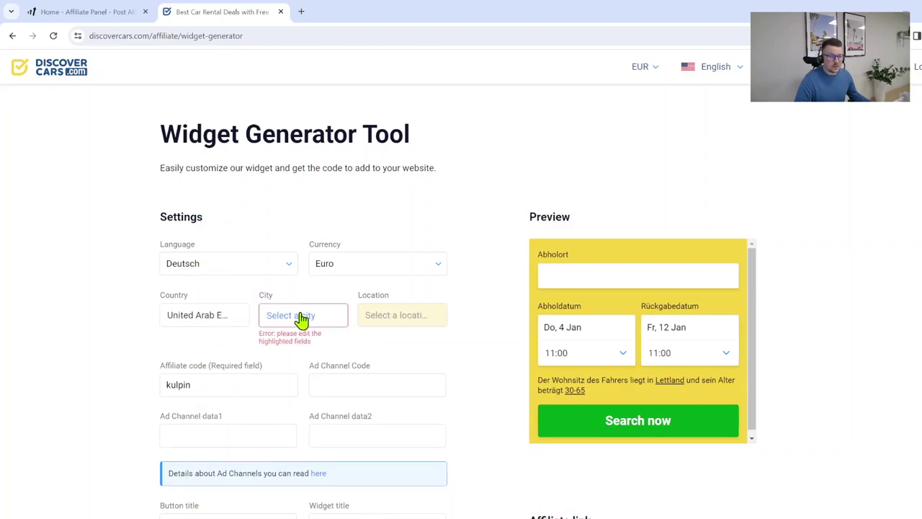
pyautogui.click(308, 328)
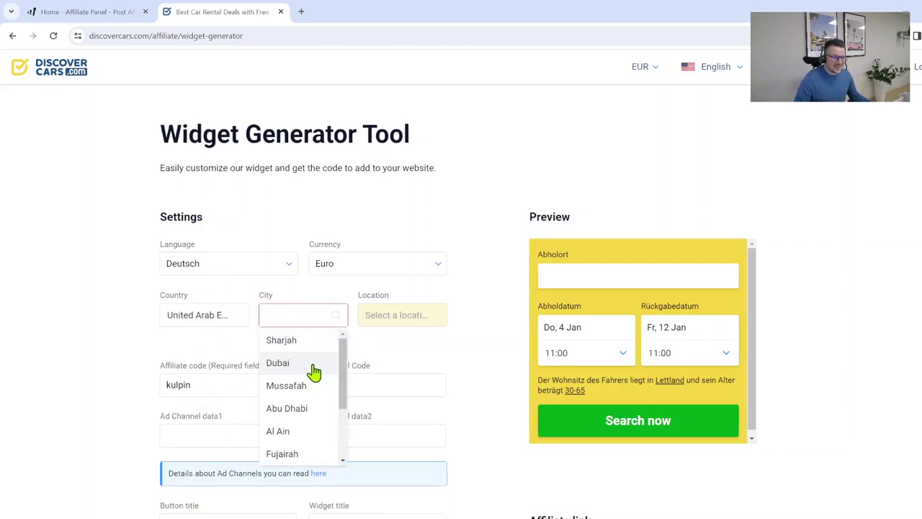
pyautogui.click(298, 409)
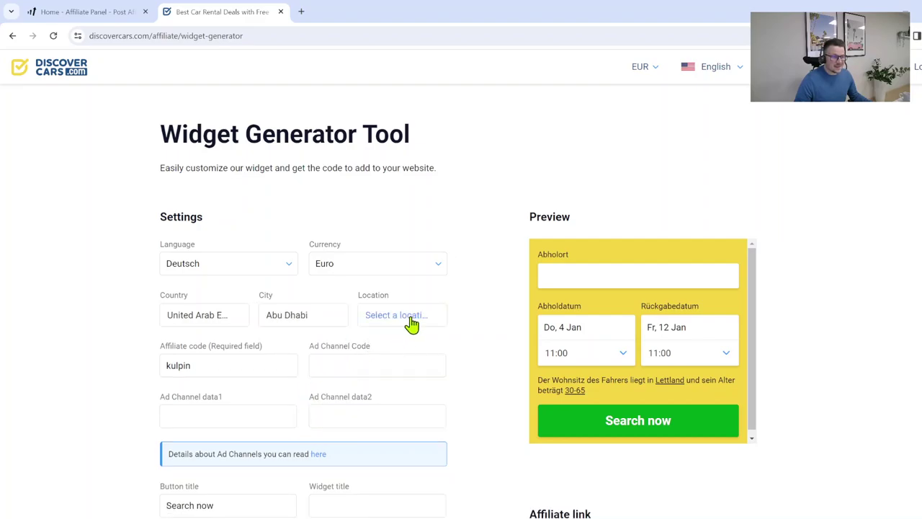
pyautogui.click(409, 317)
pyautogui.click(417, 366)
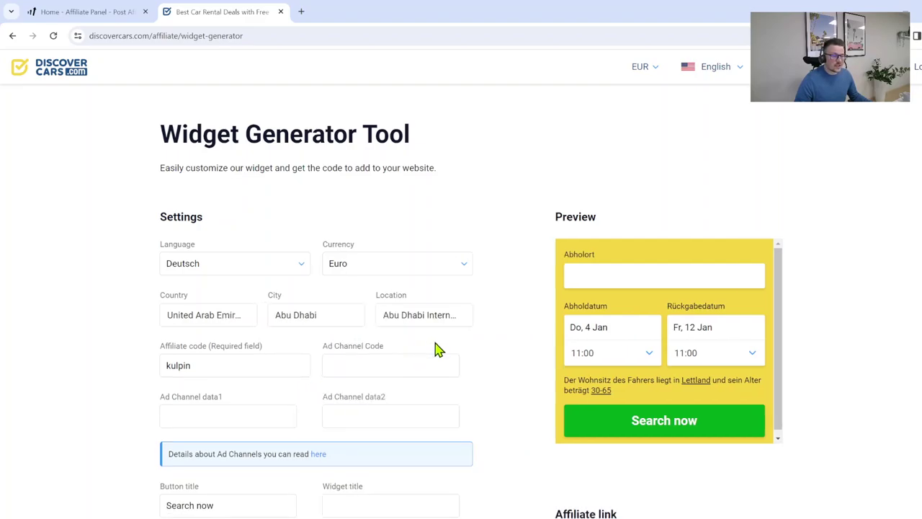
pyautogui.scroll(-2, 482, 356)
pyautogui.scroll(-3, 475, 362)
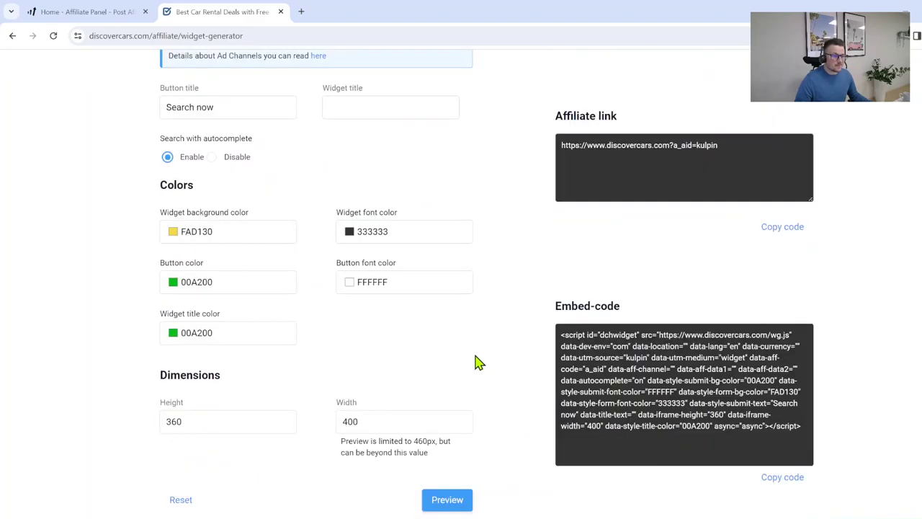
pyautogui.scroll(-1, 476, 362)
# - Regenerate the widget link and go over the Ad Channel Code, data1 and data2 fields
pyautogui.click(460, 458)
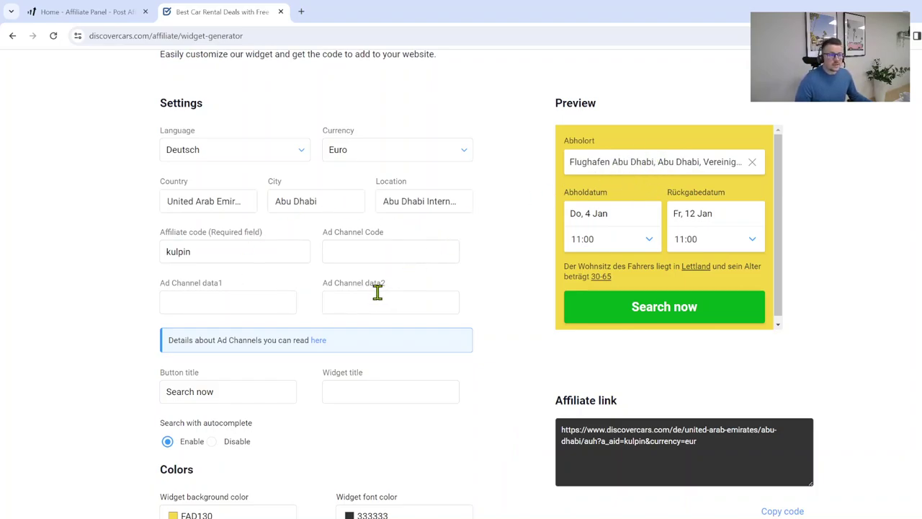
pyautogui.click(370, 257)
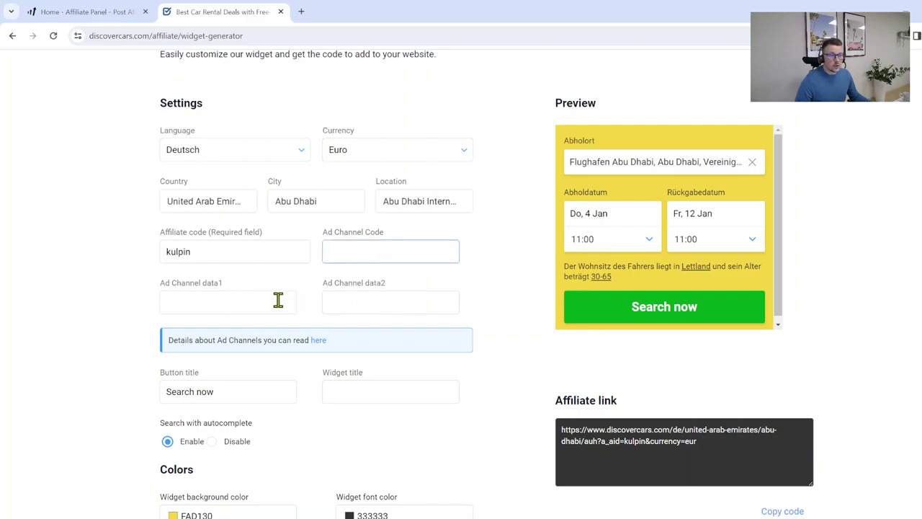
pyautogui.click(279, 300)
pyautogui.click(340, 306)
pyautogui.click(270, 305)
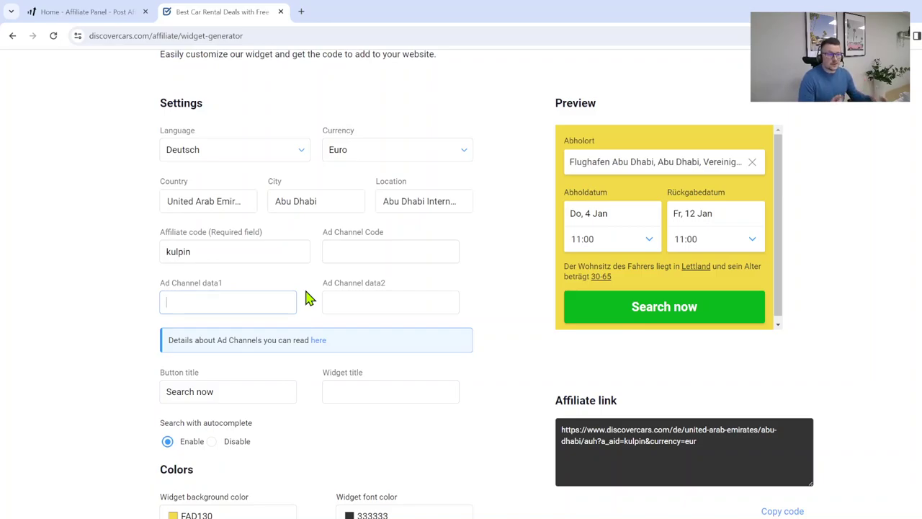
# - Enter 'Website 1' as Ad Channel Code and replace the draft data1 text with 'ABD'
pyautogui.click(361, 251)
pyautogui.write('Website 1')
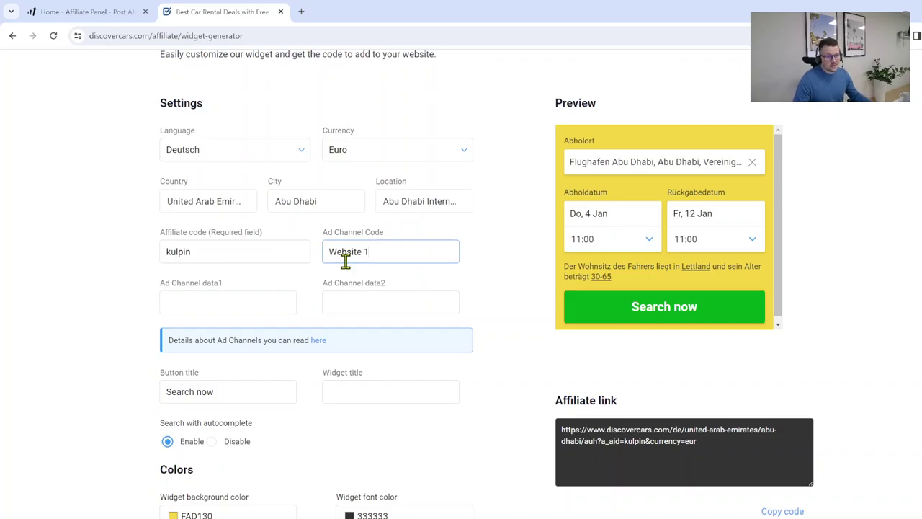
pyautogui.click(254, 309)
pyautogui.write('Post about car rental in')
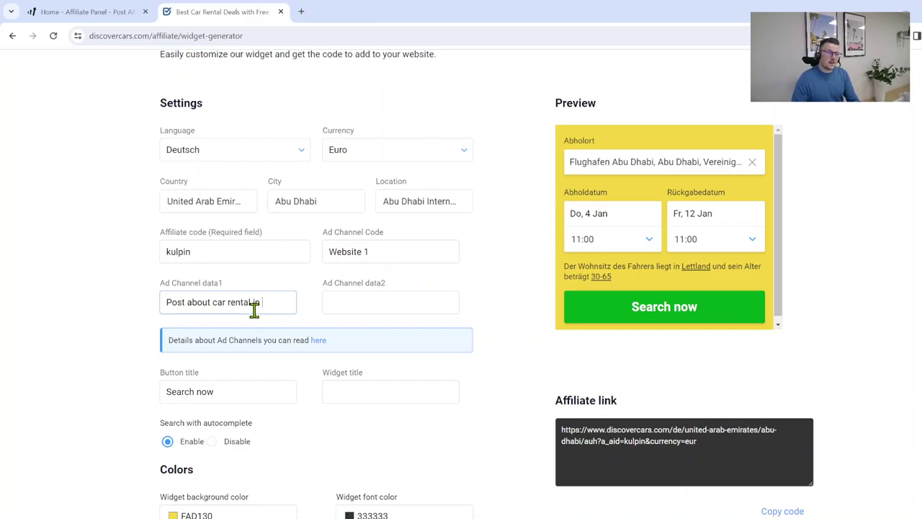
pyautogui.hotkey('ctrl', 'a')
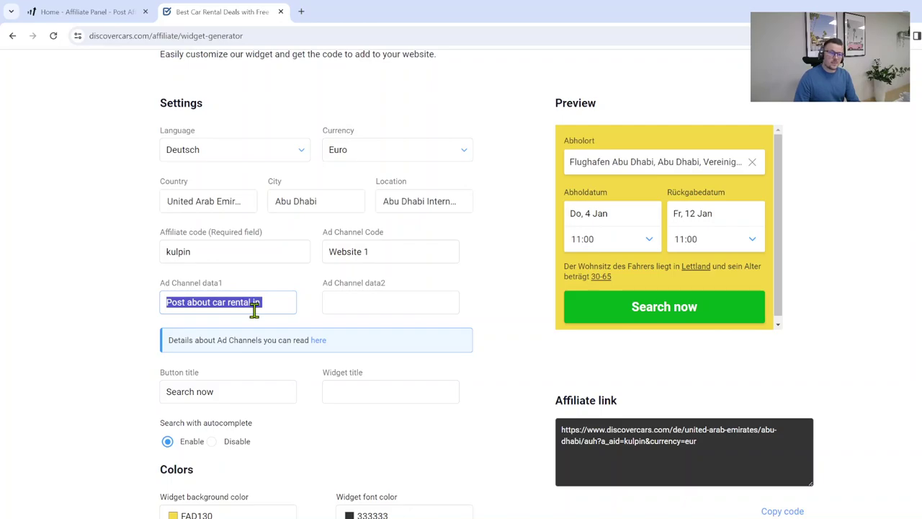
pyautogui.press('BackSpace')
pyautogui.write('ABD')
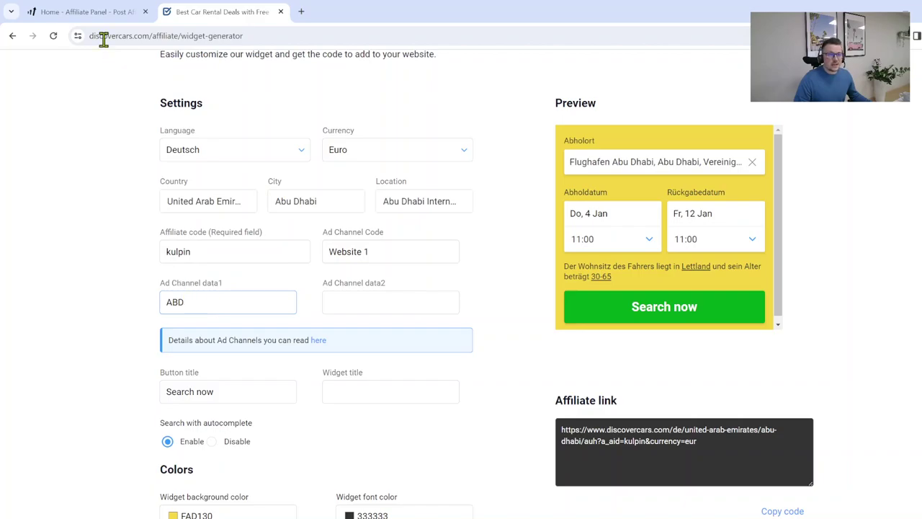
# - Return to the affiliate panel and go to Promotion > Ad Channels
pyautogui.click(98, 16)
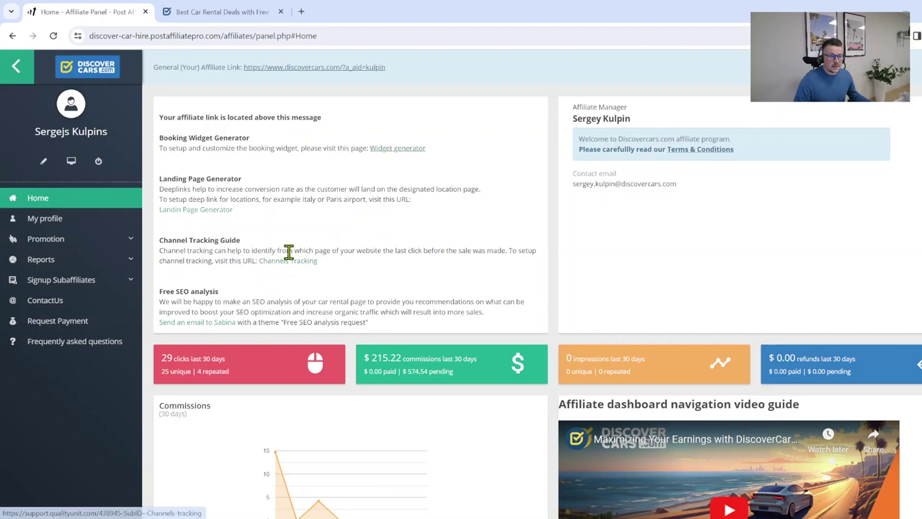
pyautogui.click(81, 221)
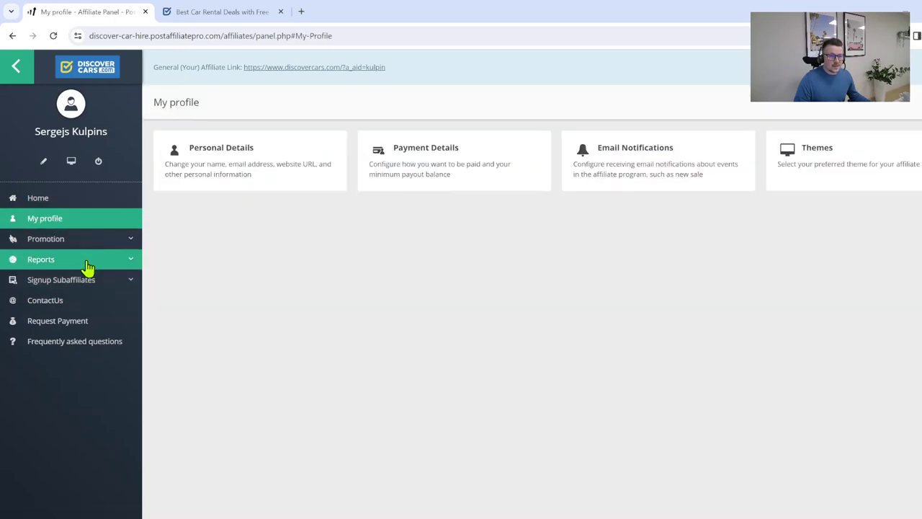
pyautogui.click(85, 240)
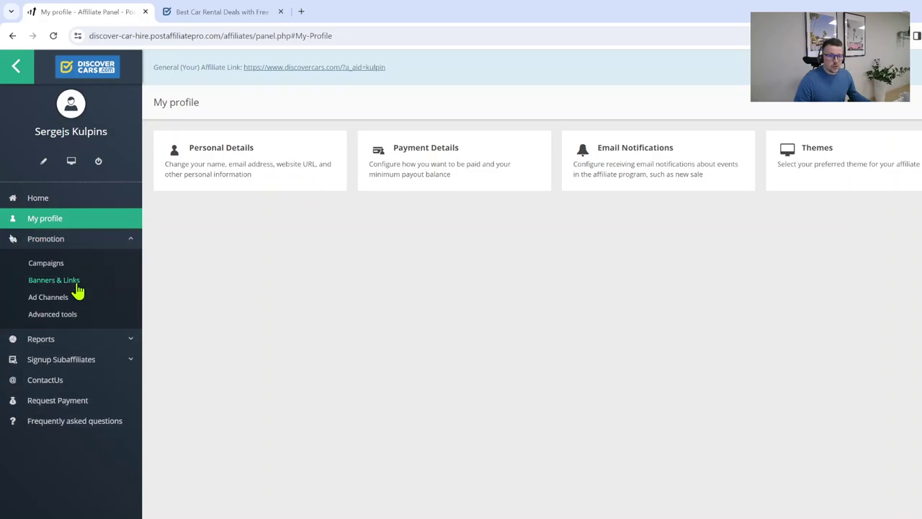
pyautogui.click(60, 298)
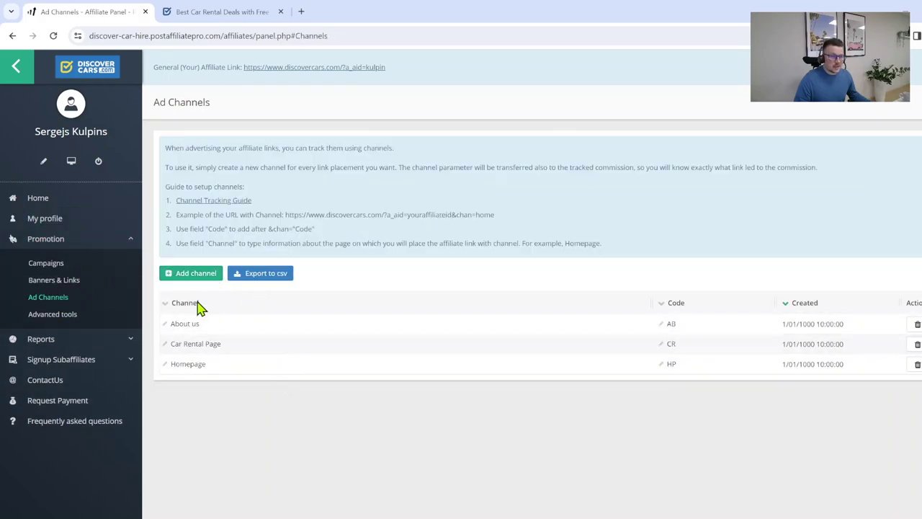
# - Add an ad channel named 'Abu Dhabi car rental post' with code ABD
pyautogui.click(202, 276)
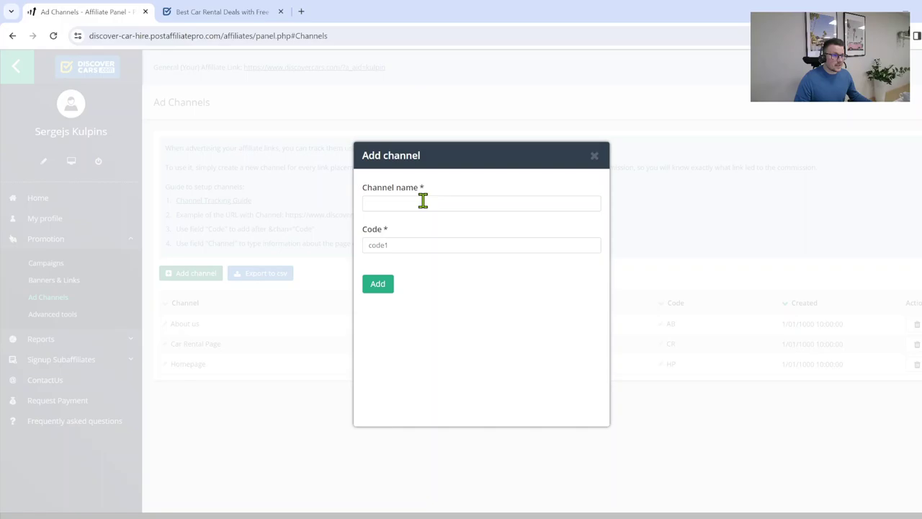
pyautogui.click(423, 202)
pyautogui.write('Abu Dhabi car rental p')
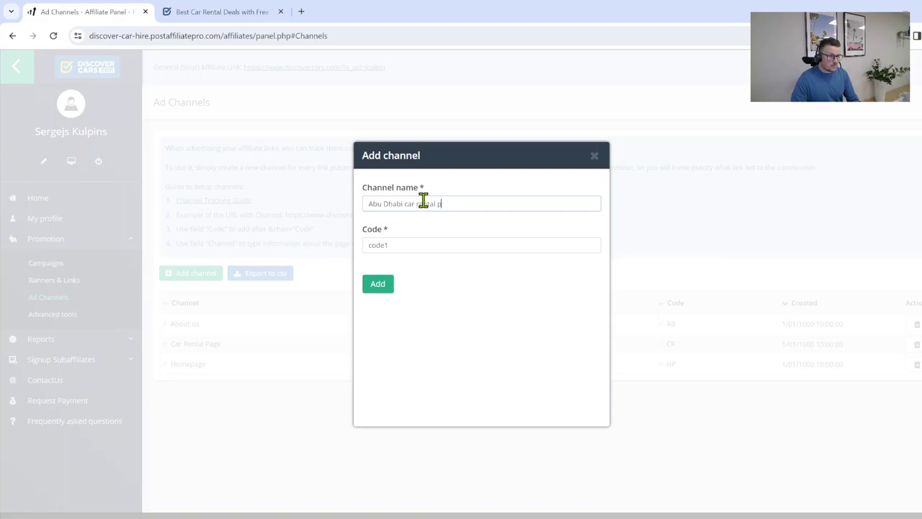
pyautogui.write('ost')
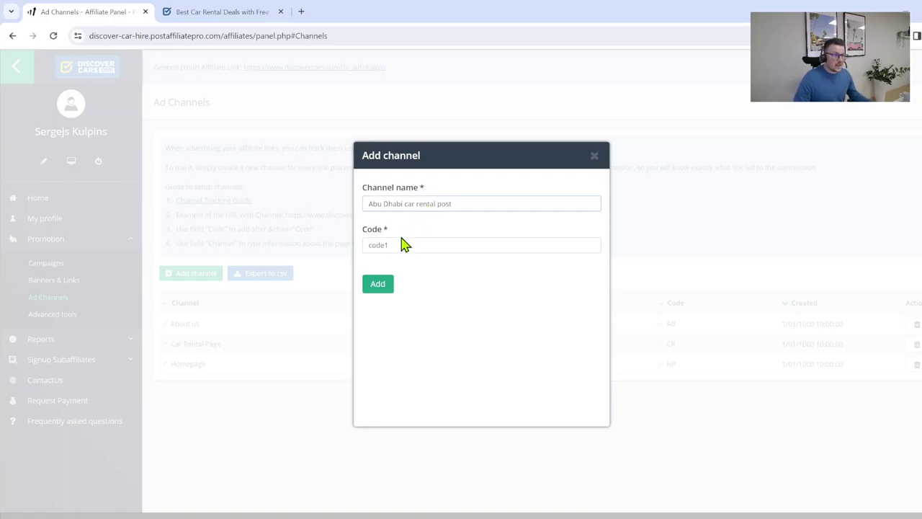
pyautogui.doubleClick(380, 246)
pyautogui.write('ABD')
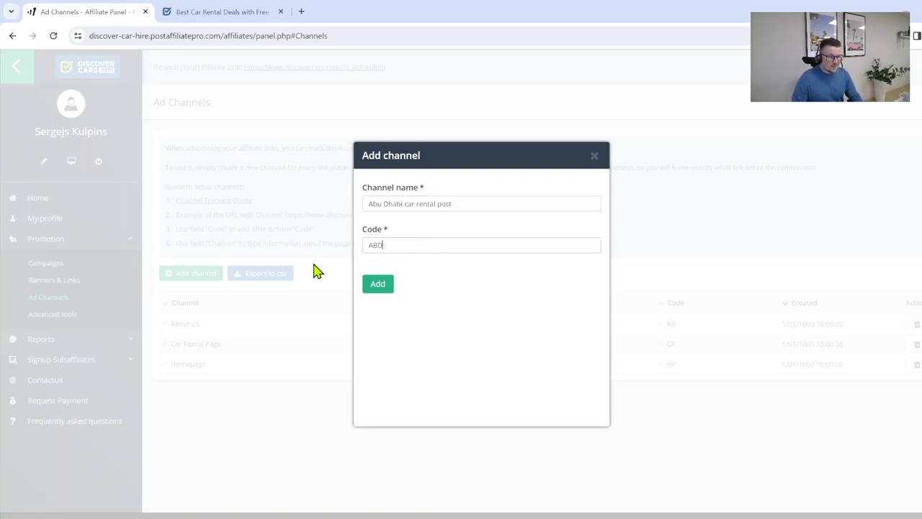
pyautogui.click(378, 288)
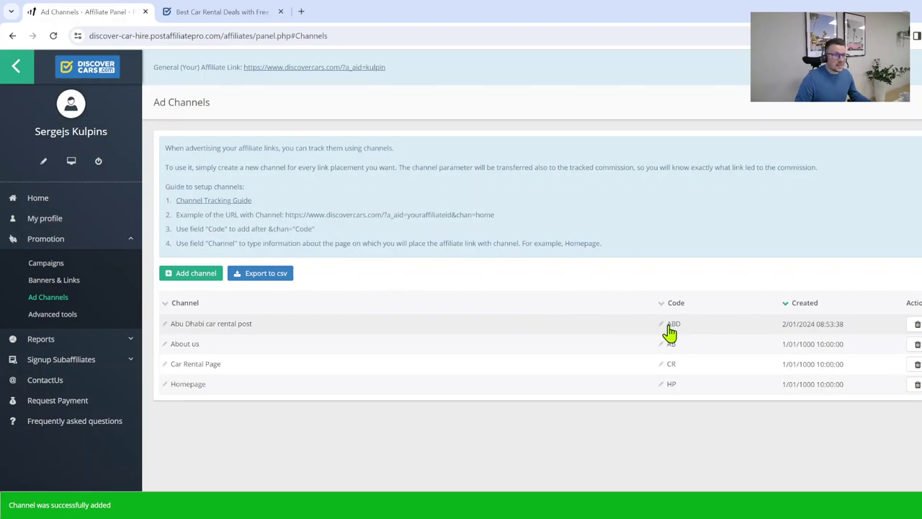
# - Move ABD from Ad Channel data1 into Ad Channel Code, replacing 'Website 1'
pyautogui.click(217, 12)
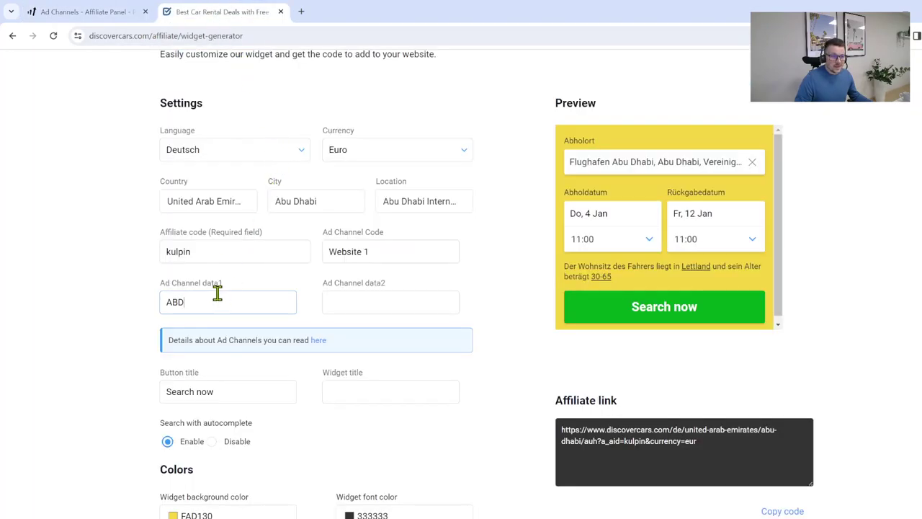
pyautogui.moveTo(213, 298); pyautogui.dragTo(152, 298)
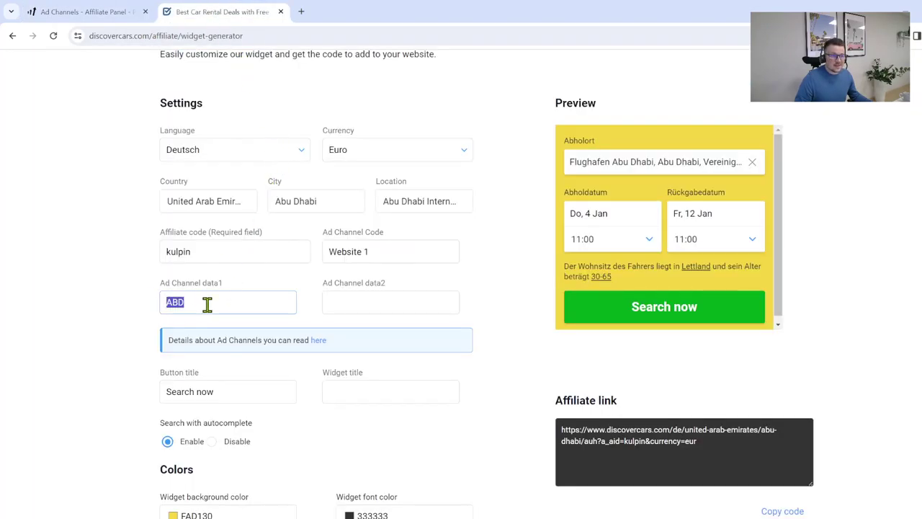
pyautogui.click(132, 8)
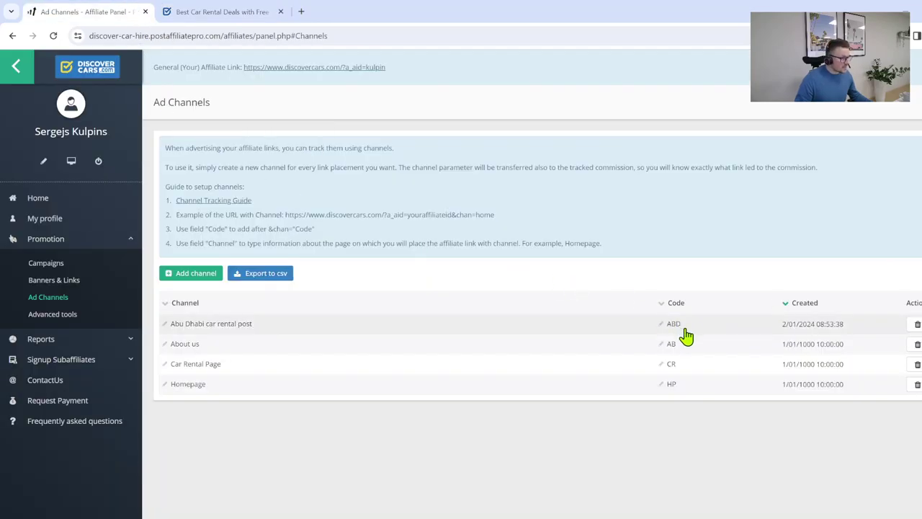
pyautogui.click(224, 17)
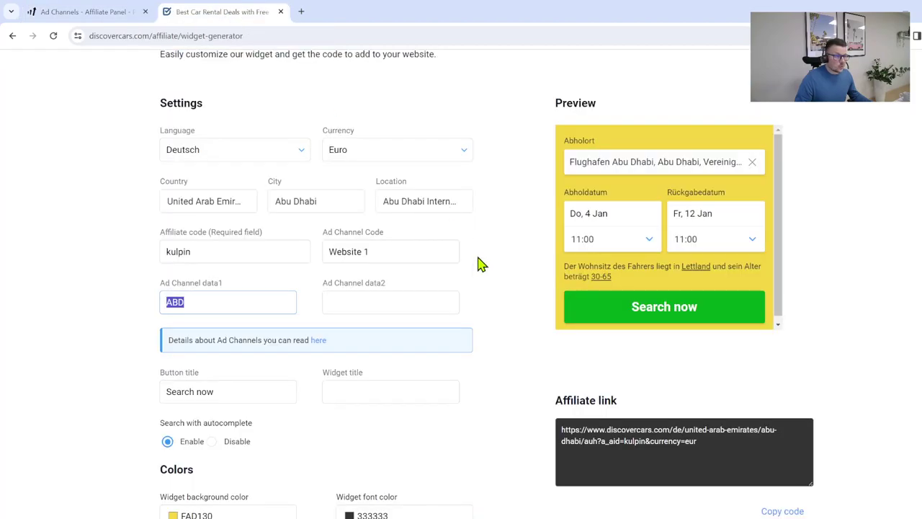
pyautogui.moveTo(226, 303)
pyautogui.mouseDown()
pyautogui.moveTo(249, 302)
pyautogui.moveTo(159, 304)
pyautogui.mouseUp()
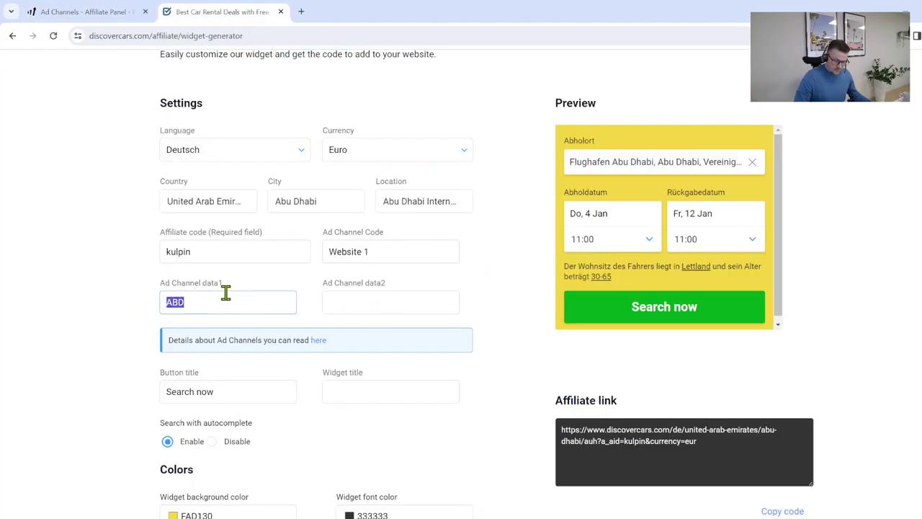
pyautogui.hotkey('ctrl', 'x')
pyautogui.moveTo(391, 252); pyautogui.dragTo(266, 256)
pyautogui.hotkey('ctrl', 'v')
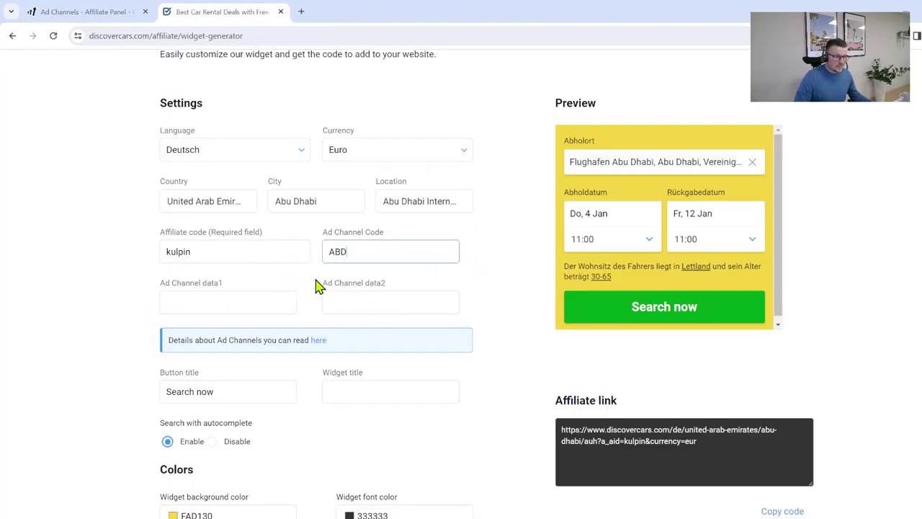
# - Fill Ad Channel data1 with 'Website 1' and data2 with 'Post 20 October 2021'
pyautogui.click(220, 301)
pyautogui.click(374, 302)
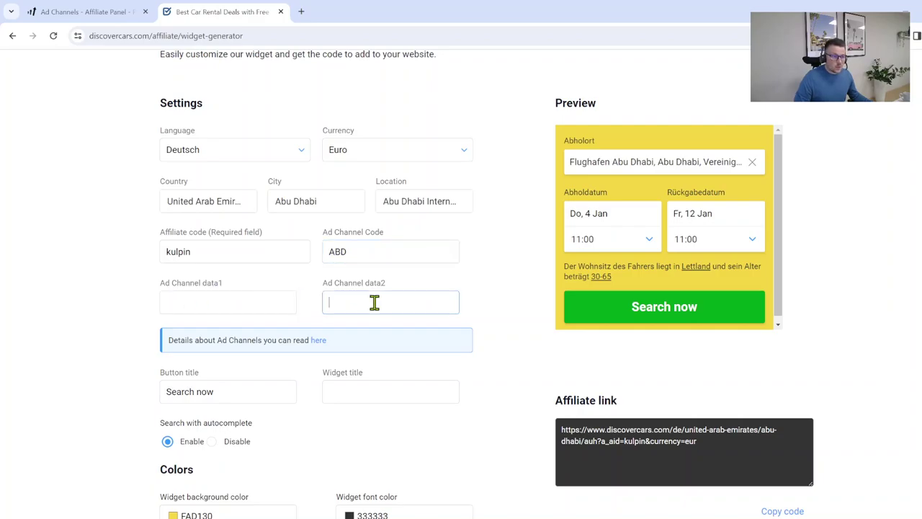
pyautogui.click(238, 306)
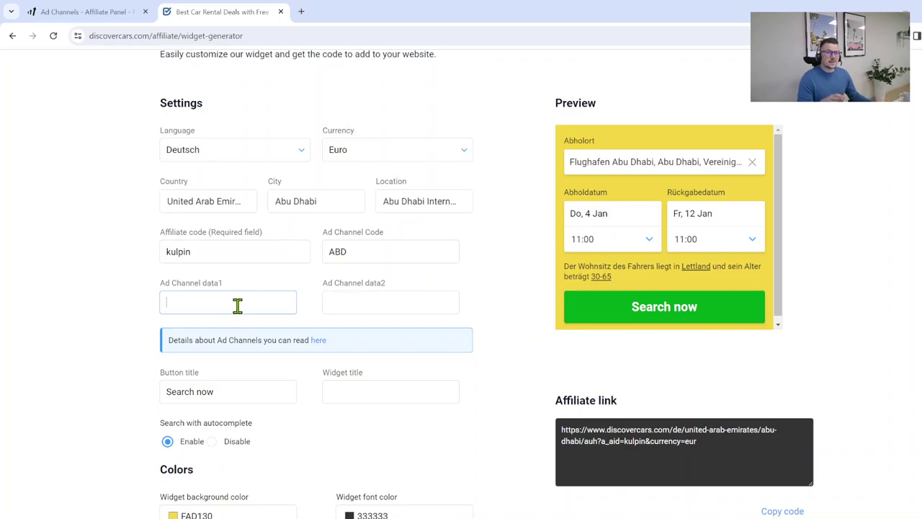
pyautogui.click(93, 10)
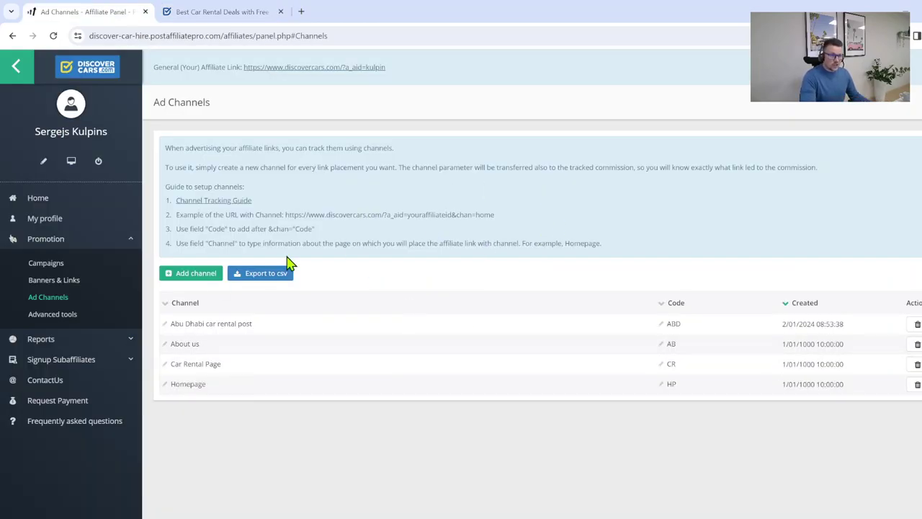
pyautogui.click(203, 9)
pyautogui.write('Website 1')
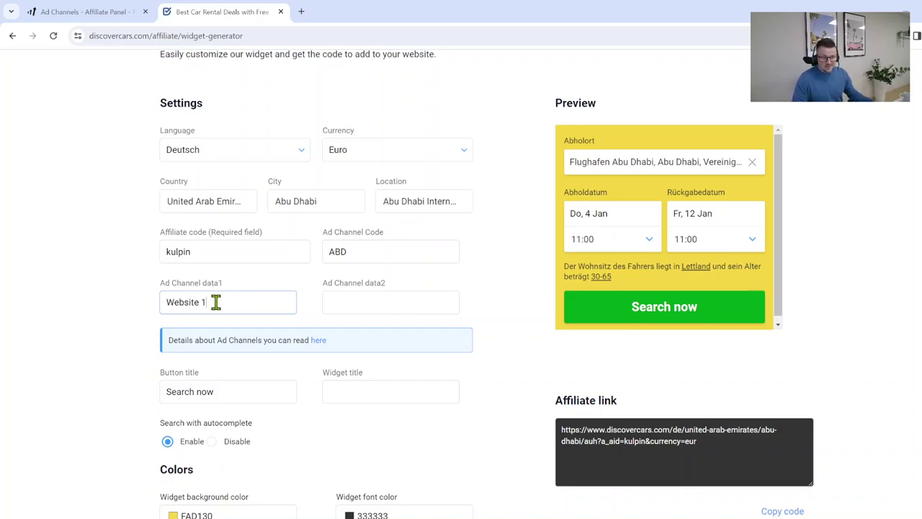
pyautogui.press('Tab')
pyautogui.click(213, 301)
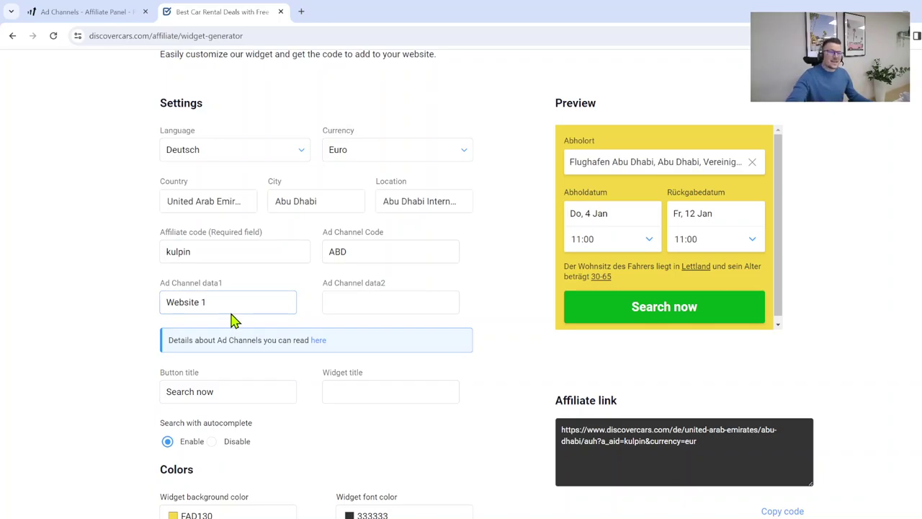
pyautogui.click(343, 302)
pyautogui.write('Post 20 October 202')
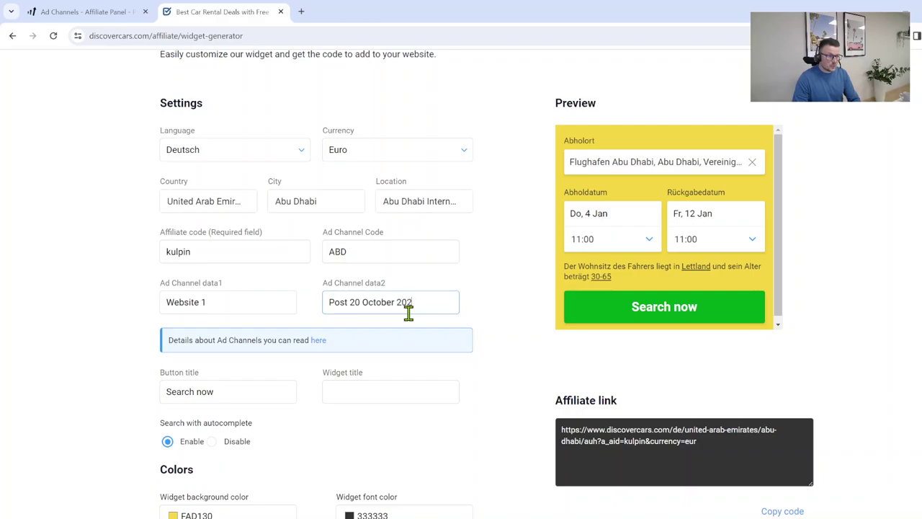
pyautogui.write('1')
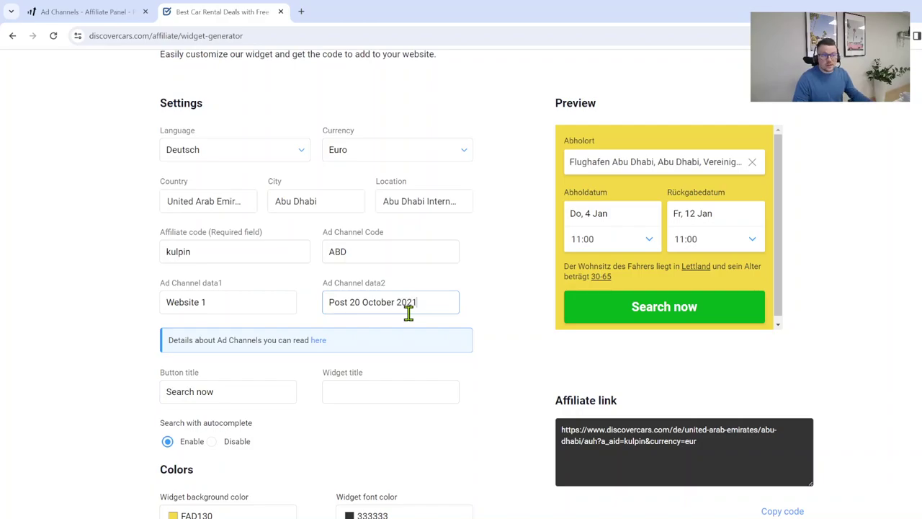
pyautogui.click(477, 337)
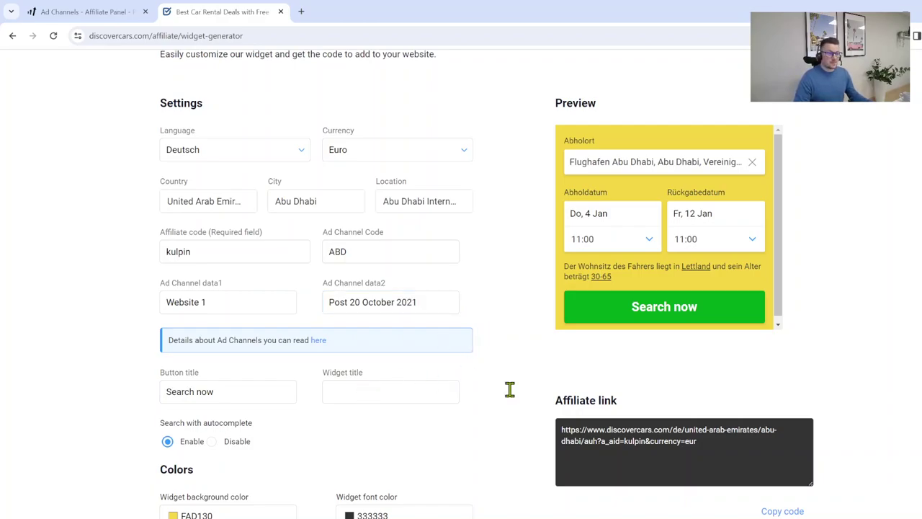
# - Regenerate the affiliate link with the ABD channel data and copy it
pyautogui.scroll(-5, 504, 404)
pyautogui.scroll(-4, 454, 324)
pyautogui.scroll(3, 433, 216)
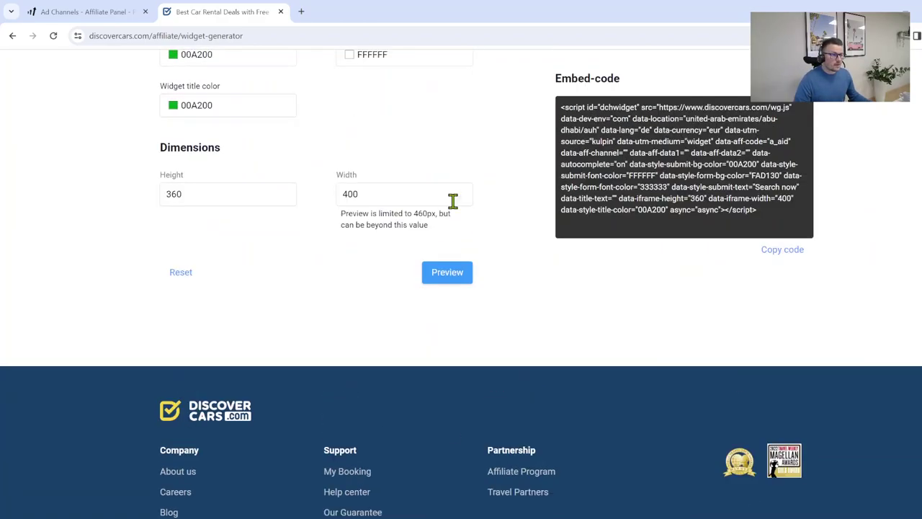
pyautogui.click(459, 275)
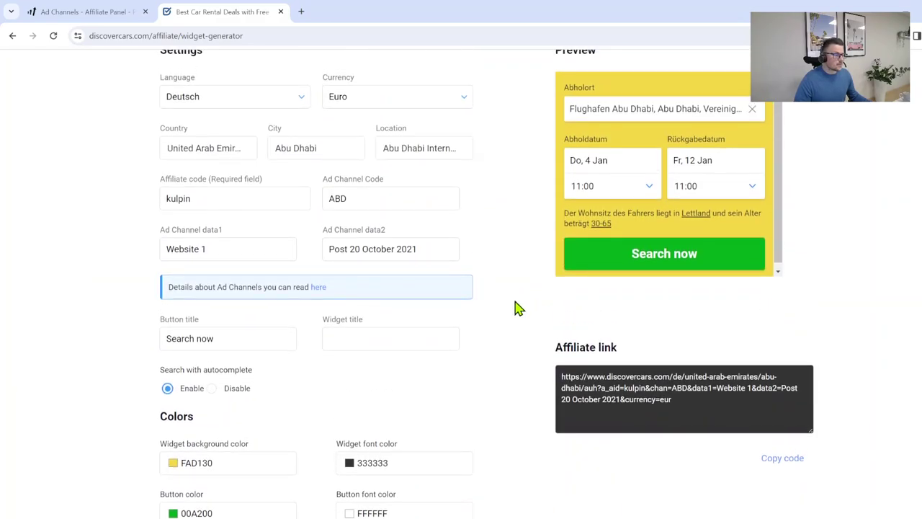
pyautogui.scroll(1, 581, 377)
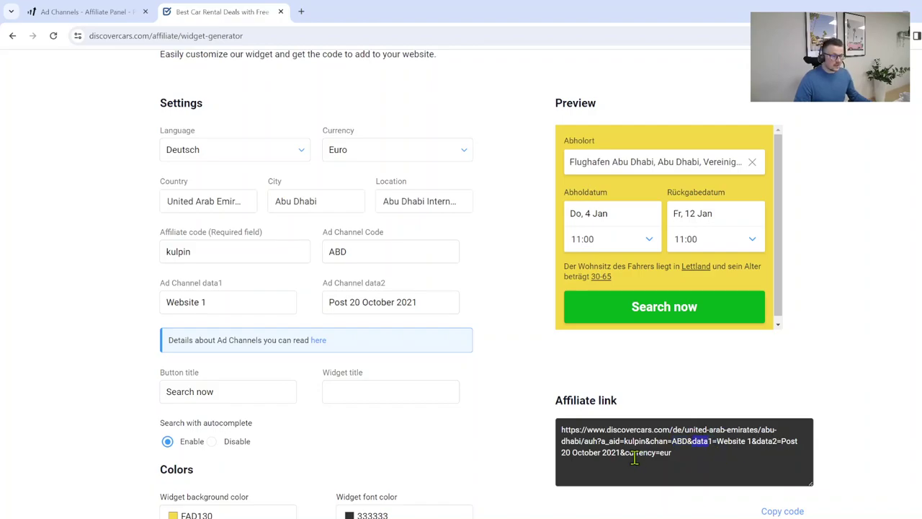
pyautogui.scroll(-1, 652, 453)
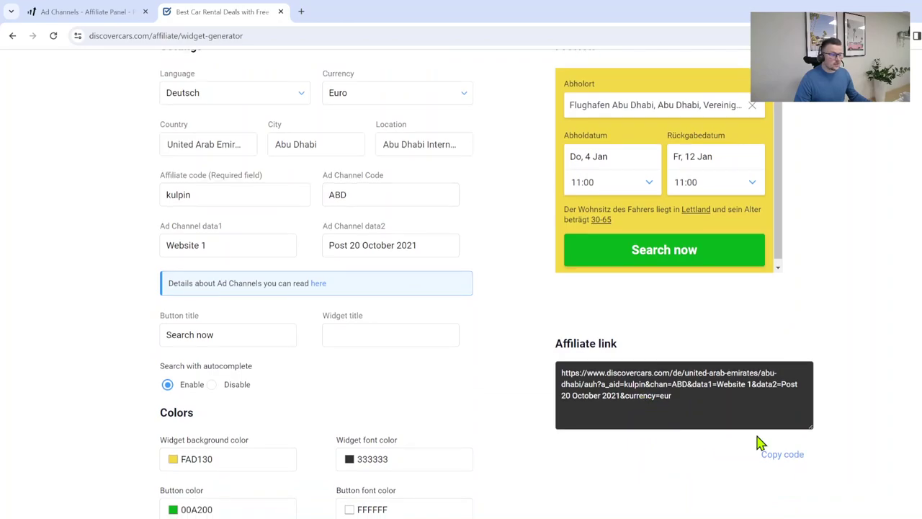
pyautogui.click(783, 454)
pyautogui.click(302, 11)
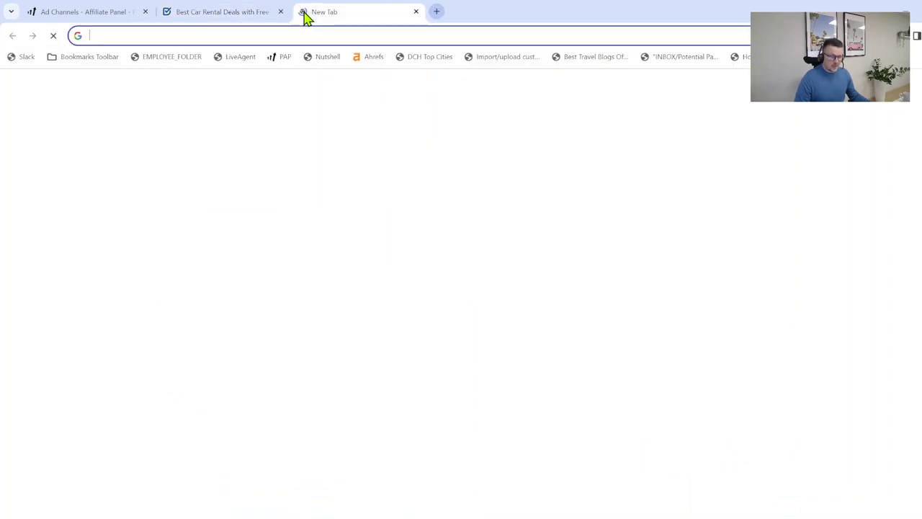
pyautogui.hotkey('ctrl', 'v')
pyautogui.press('Return')
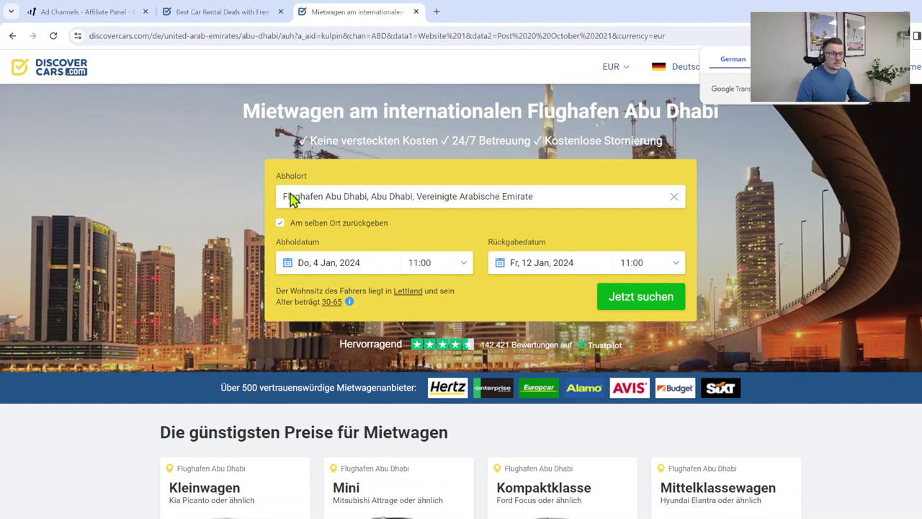
pyautogui.scroll(-2, 264, 239)
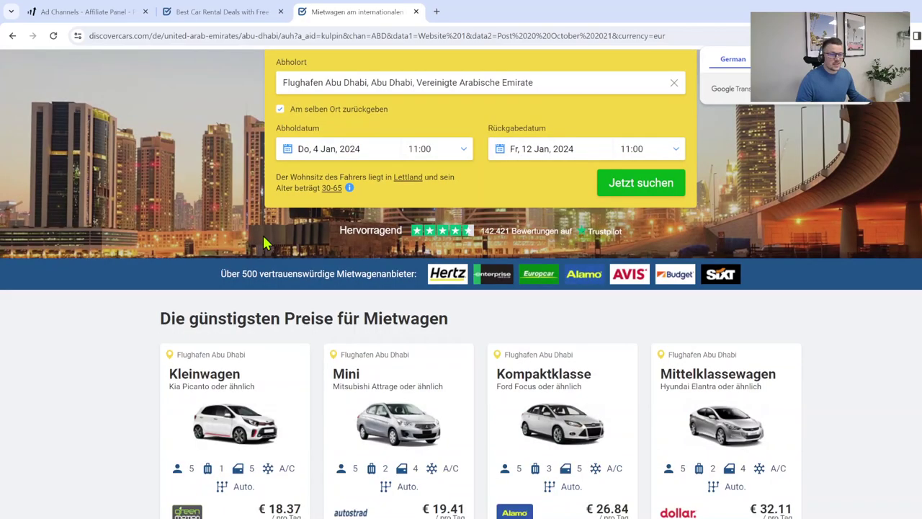
pyautogui.scroll(2, 165, 173)
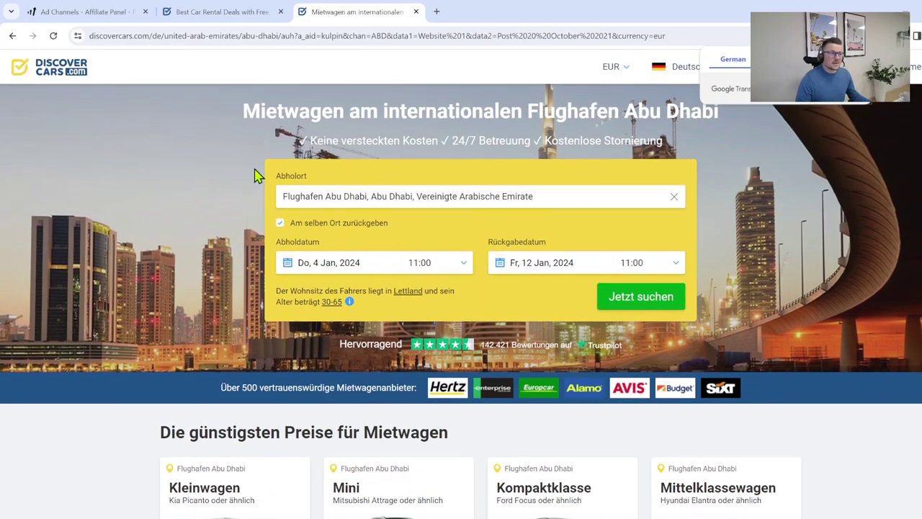
# - Pick magenta ed2dfb in the Widget background color picker, replacing yellow FAD130
pyautogui.click(260, 12)
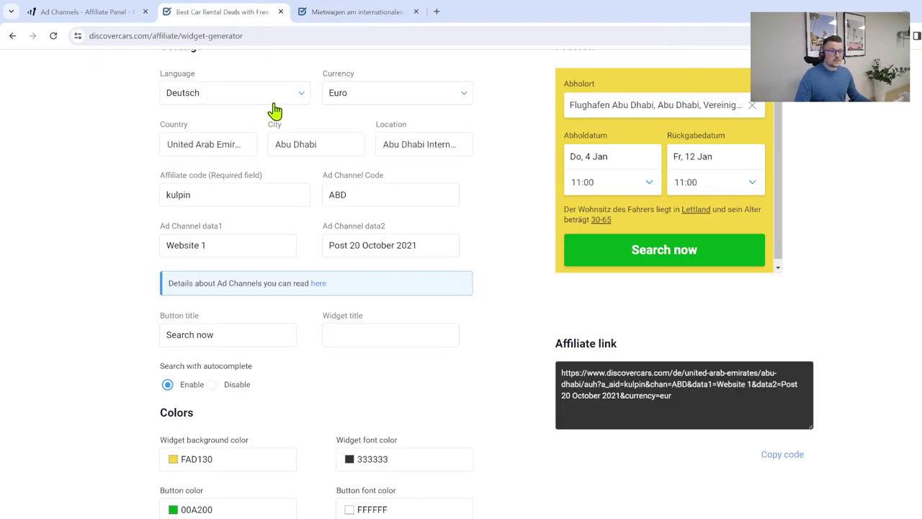
pyautogui.scroll(-2, 436, 281)
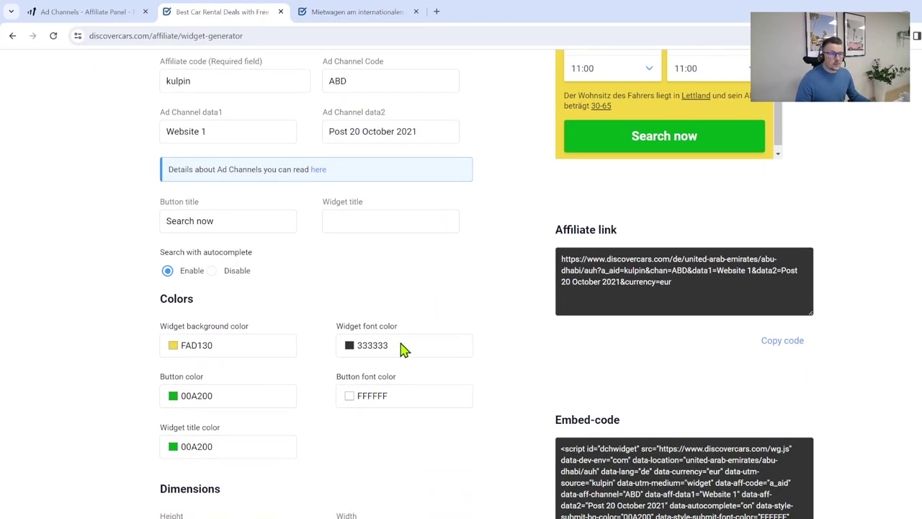
pyautogui.scroll(1, 284, 428)
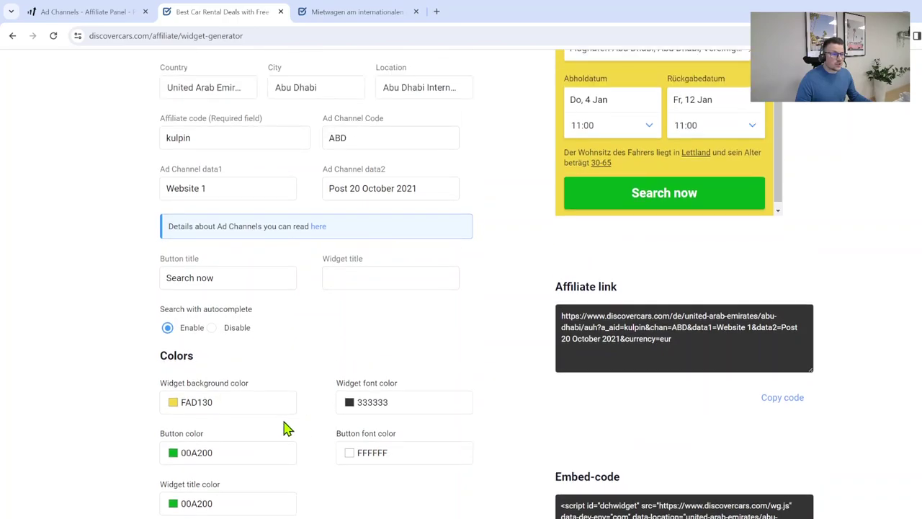
pyautogui.click(178, 403)
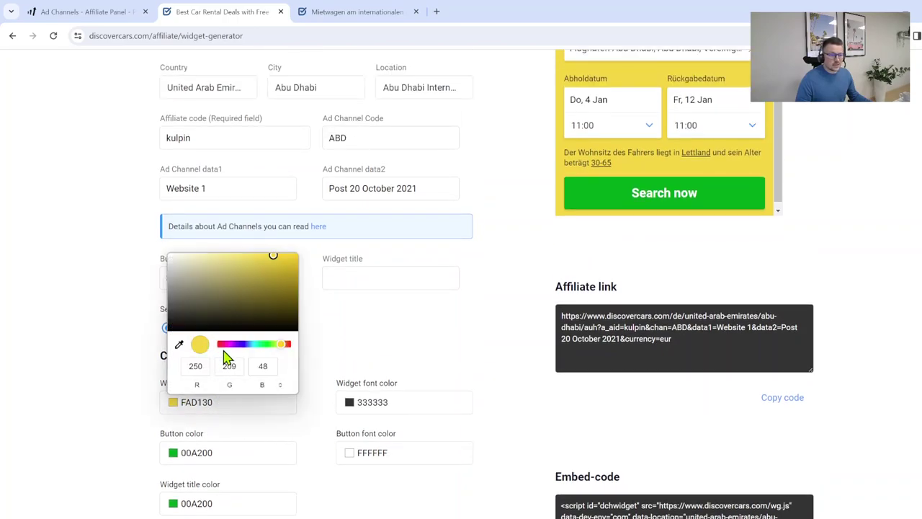
pyautogui.click(227, 345)
pyautogui.click(314, 388)
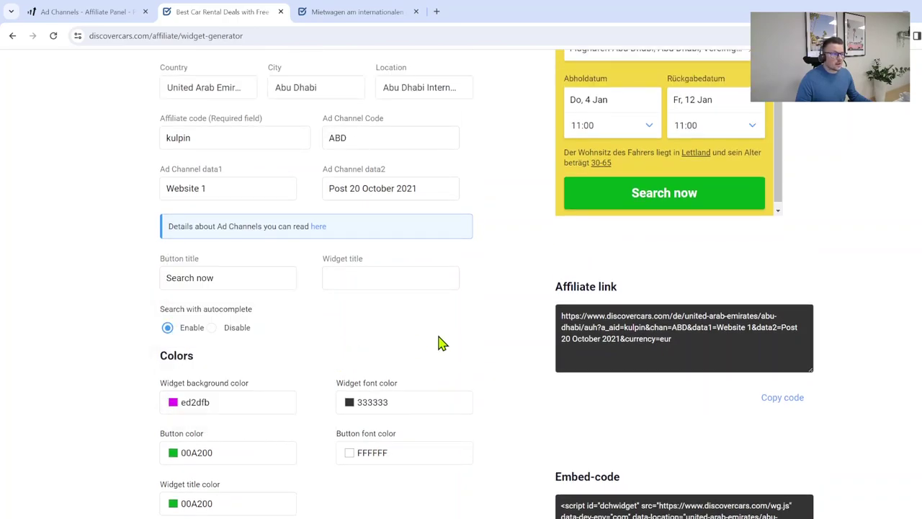
pyautogui.scroll(1, 454, 345)
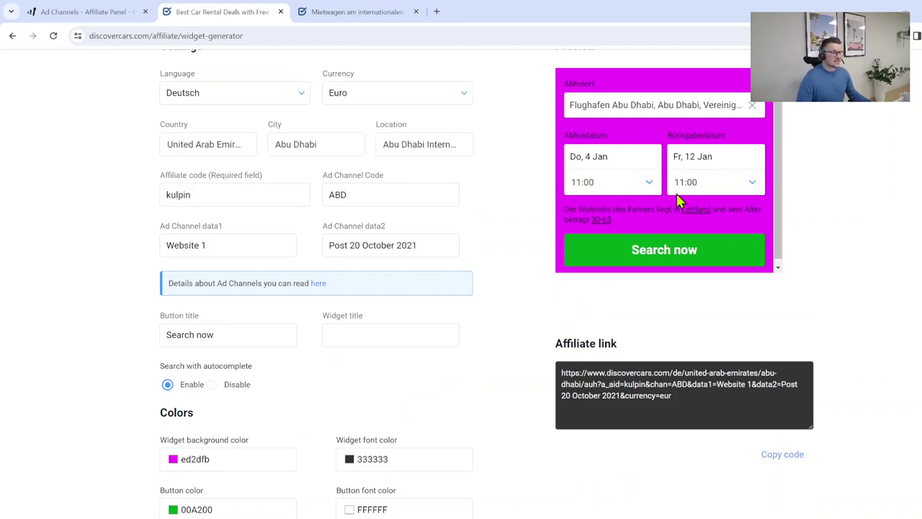
pyautogui.scroll(-1, 509, 344)
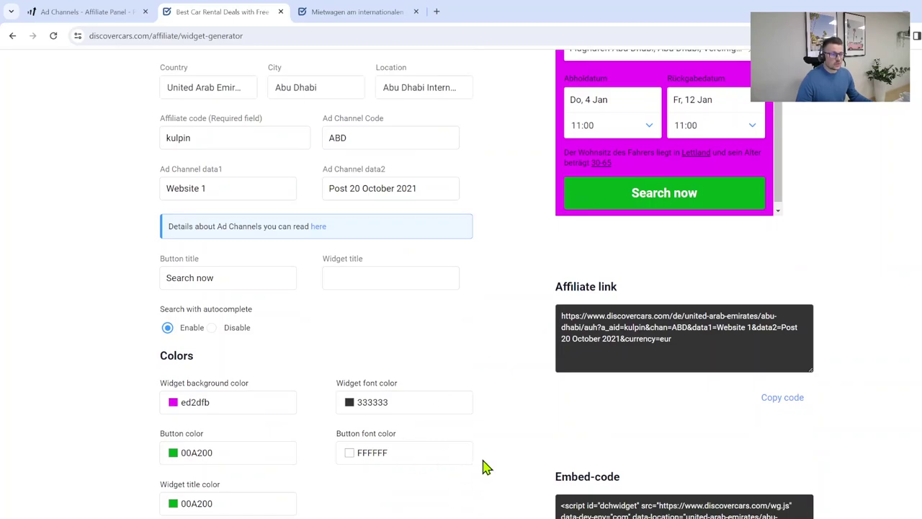
pyautogui.scroll(1, 272, 350)
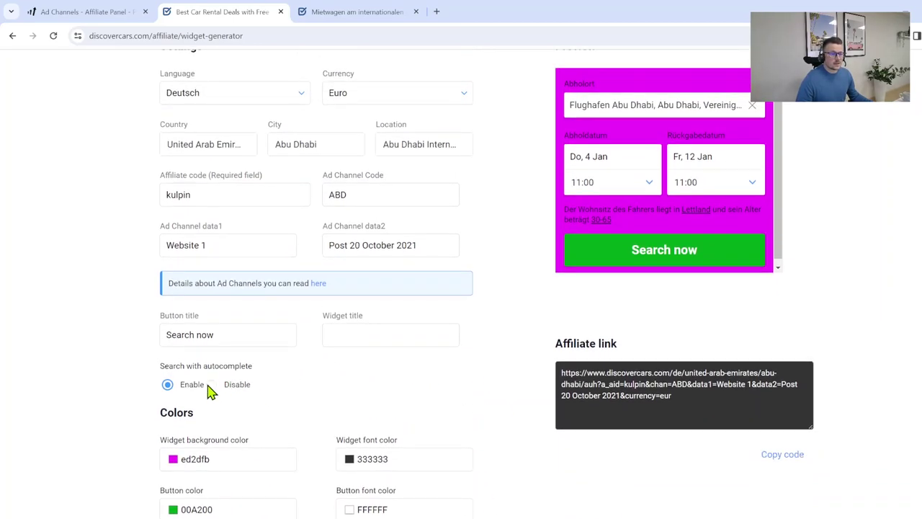
# - Disable autocomplete and test the preview selects with Argentinien and El Calafate
pyautogui.click(212, 386)
pyautogui.scroll(-4, 481, 389)
pyautogui.click(441, 499)
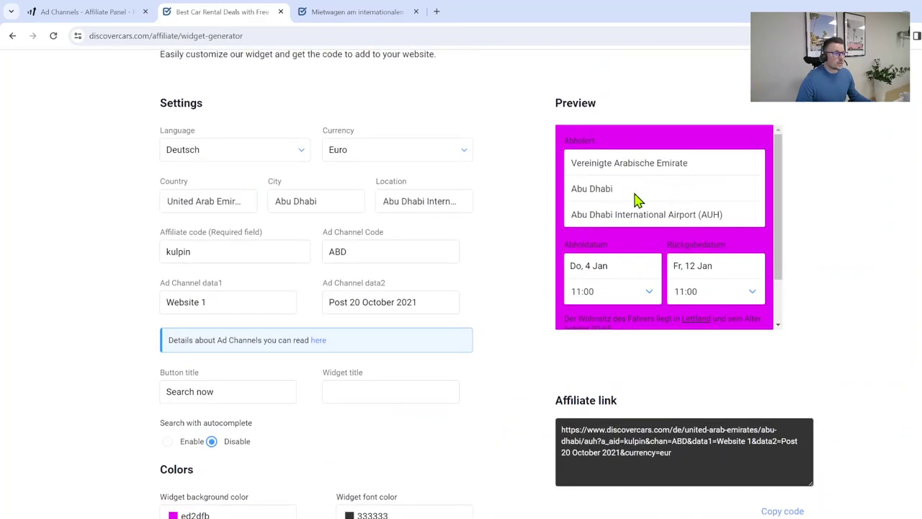
pyautogui.click(655, 165)
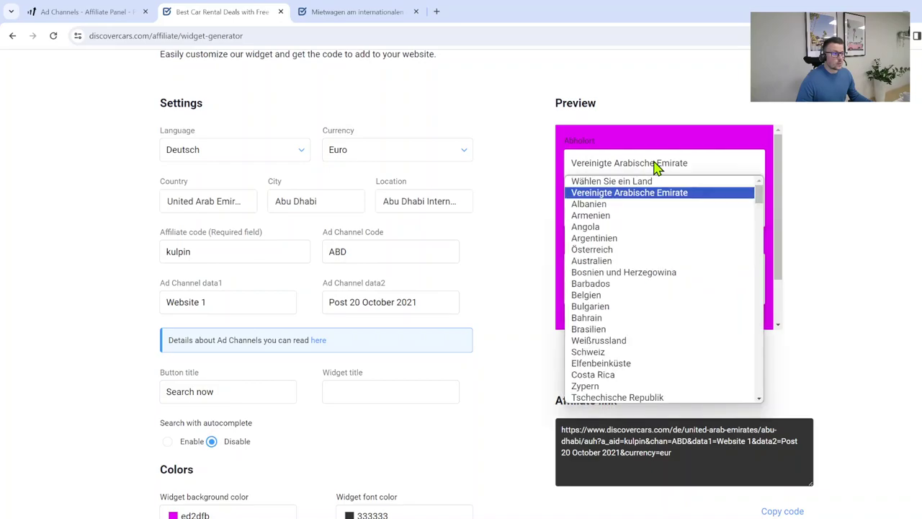
pyautogui.click(648, 238)
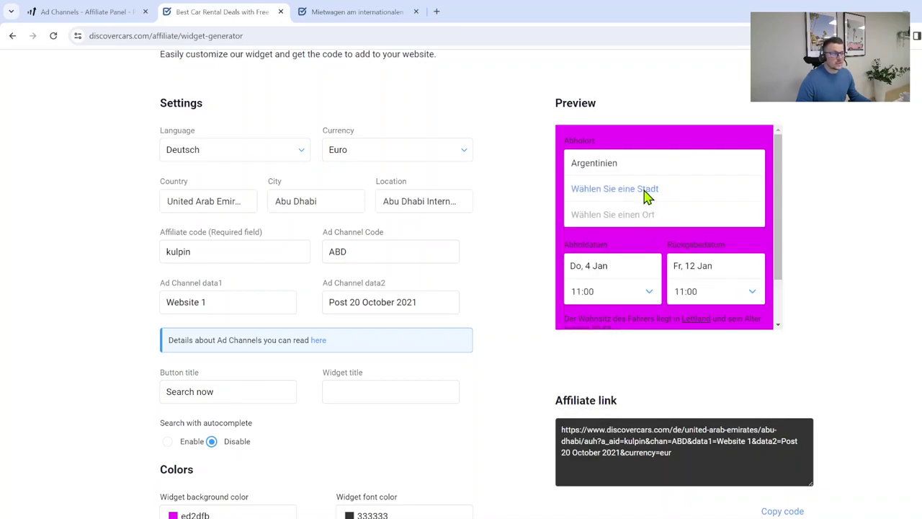
pyautogui.click(647, 192)
pyautogui.click(643, 297)
pyautogui.click(634, 216)
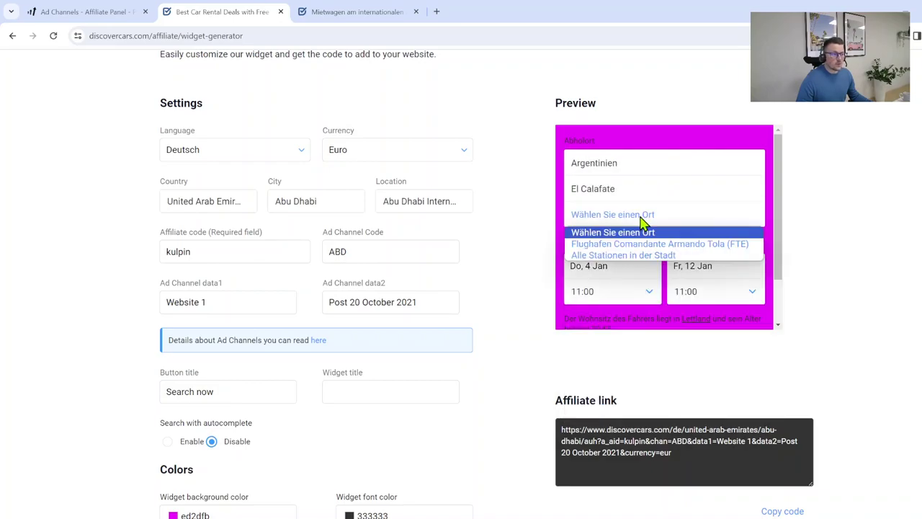
pyautogui.click(637, 292)
pyautogui.click(717, 243)
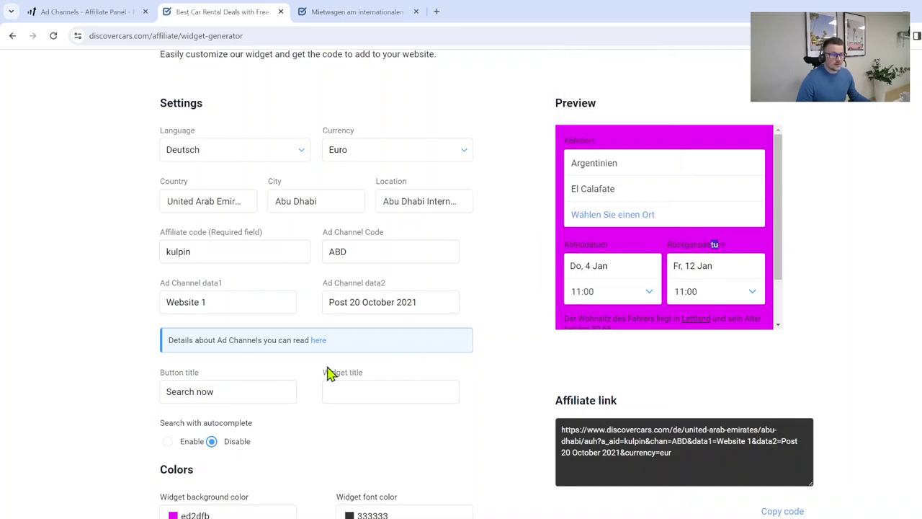
# - Re-enable autocomplete and pick Flughafen Abu Dhabi (AUH) via the preview's search suggestions
pyautogui.click(168, 441)
pyautogui.scroll(-2, 519, 379)
pyautogui.scroll(-2, 477, 432)
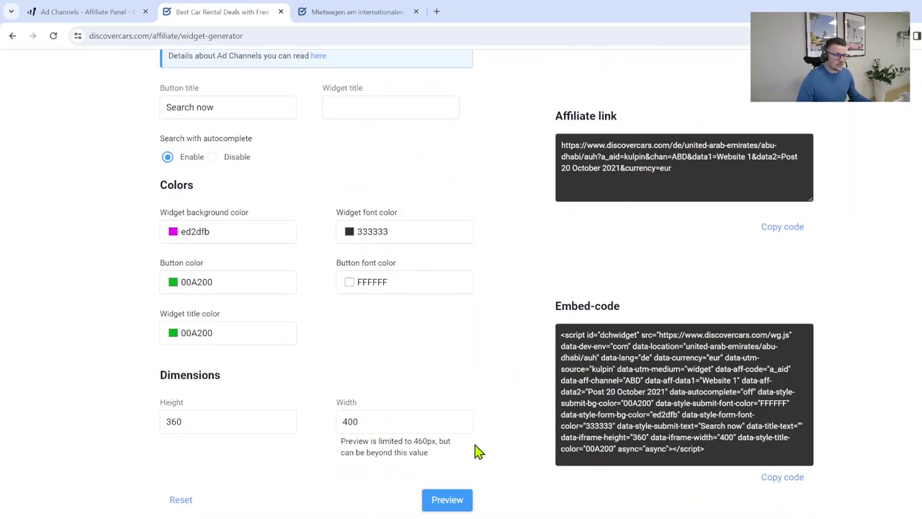
pyautogui.click(452, 500)
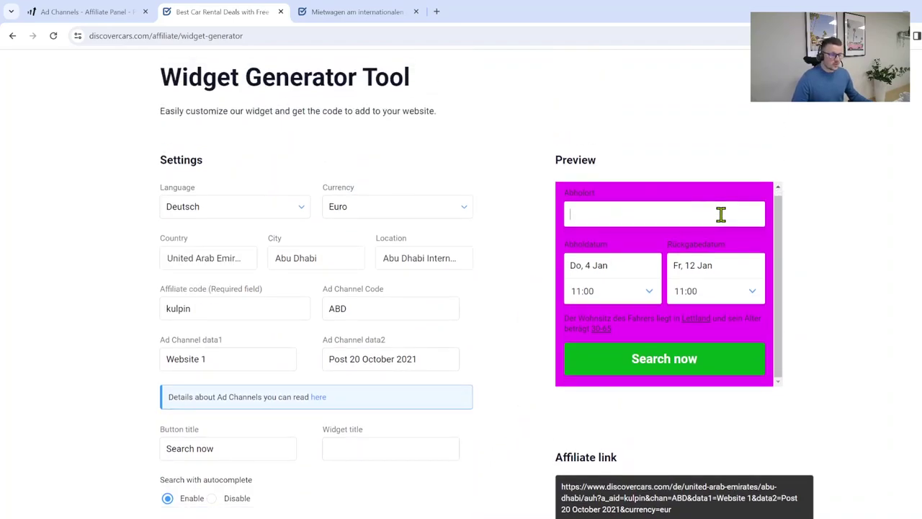
pyautogui.write('abu dha')
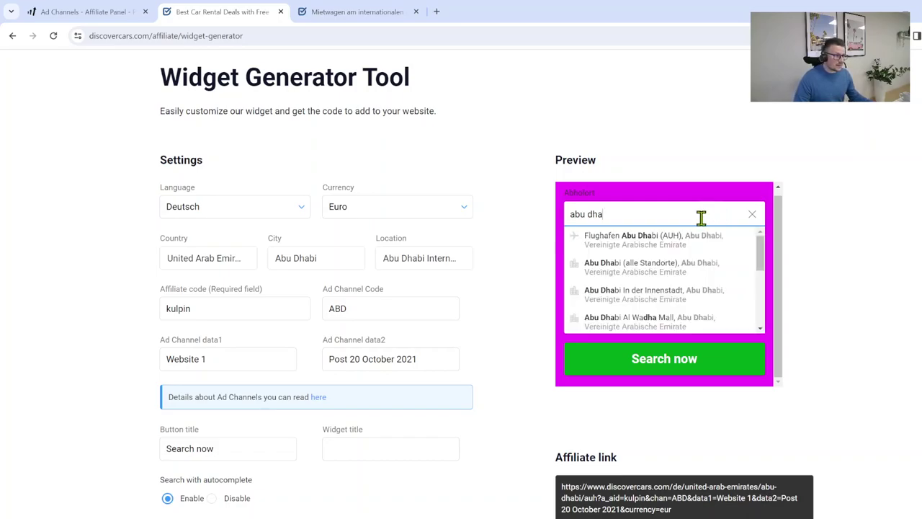
pyautogui.click(680, 243)
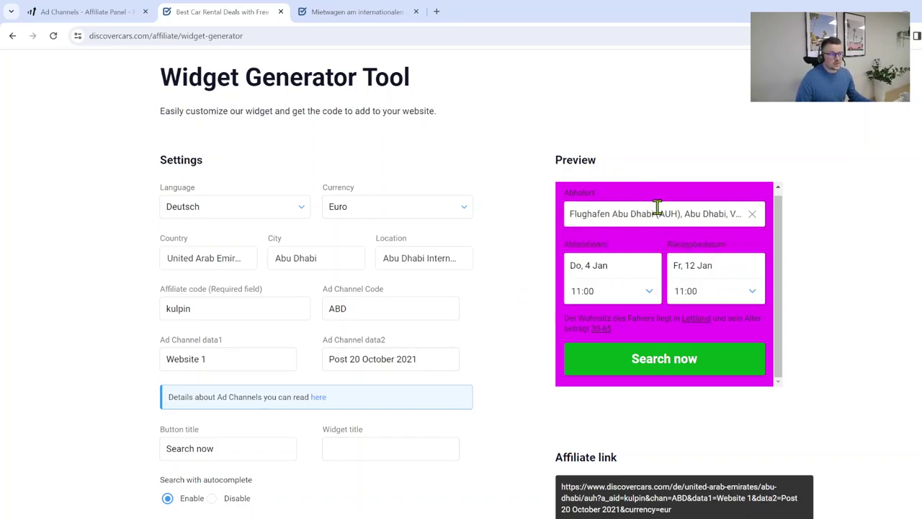
# - Enter 'Car Rental in Abu Dhab' as the widget title
pyautogui.scroll(-1, 527, 268)
pyautogui.scroll(-2, 527, 268)
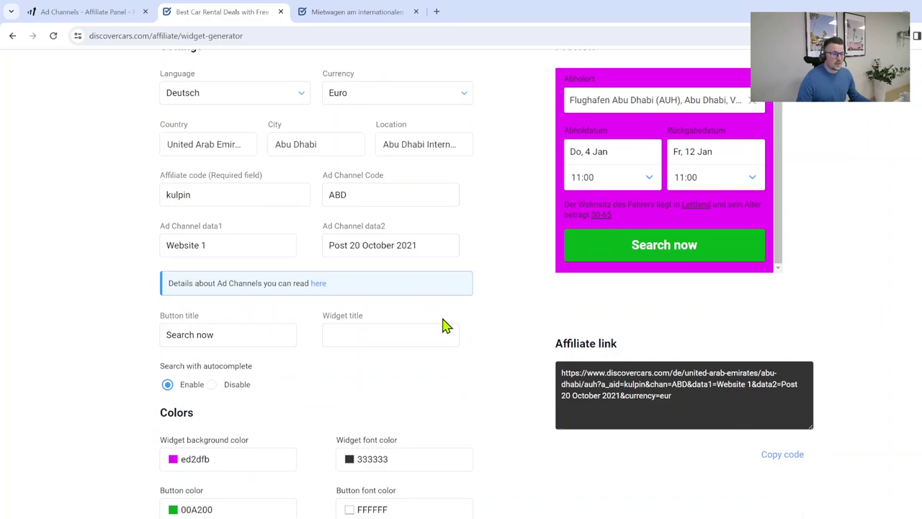
pyautogui.click(396, 333)
pyautogui.write('Car Rental in Abu Dhab')
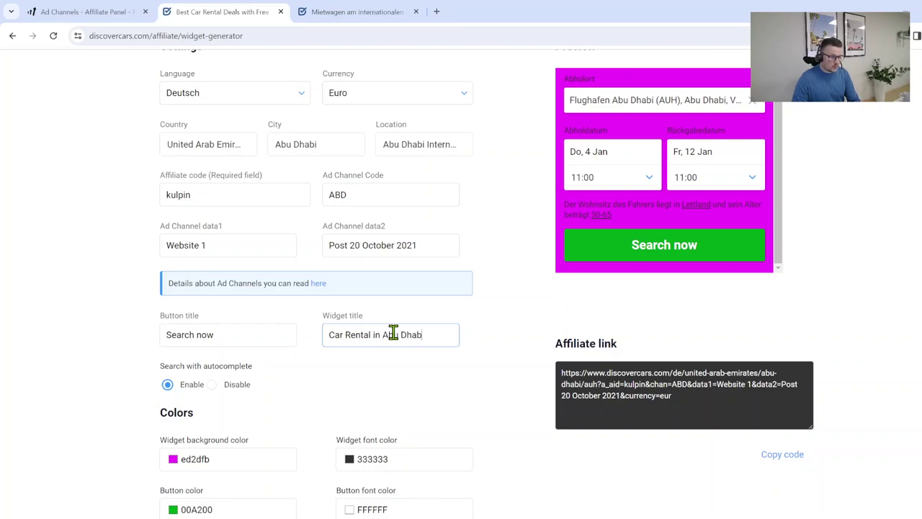
# - Finish the 'Car Rental in Abu Dhabi' widget title and refresh the preview
pyautogui.write('i')
pyautogui.click(457, 310)
pyautogui.scroll(-3, 458, 360)
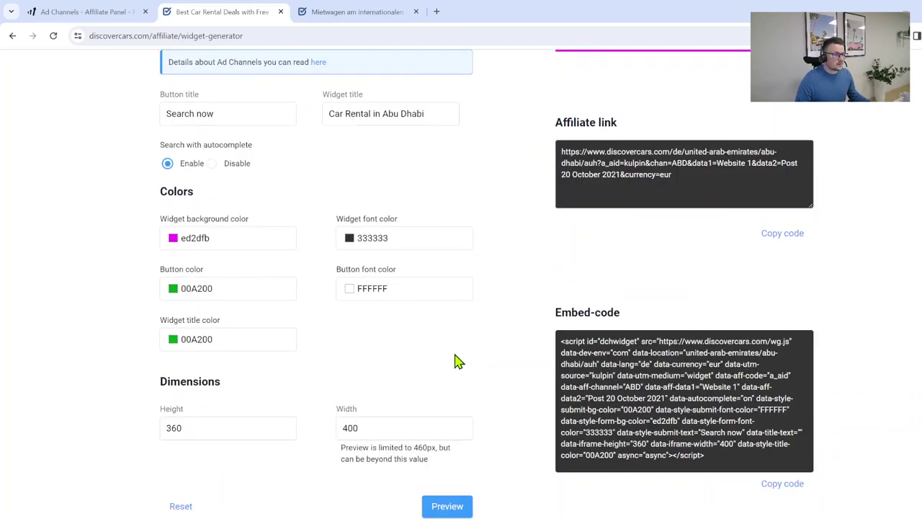
pyautogui.click(469, 385)
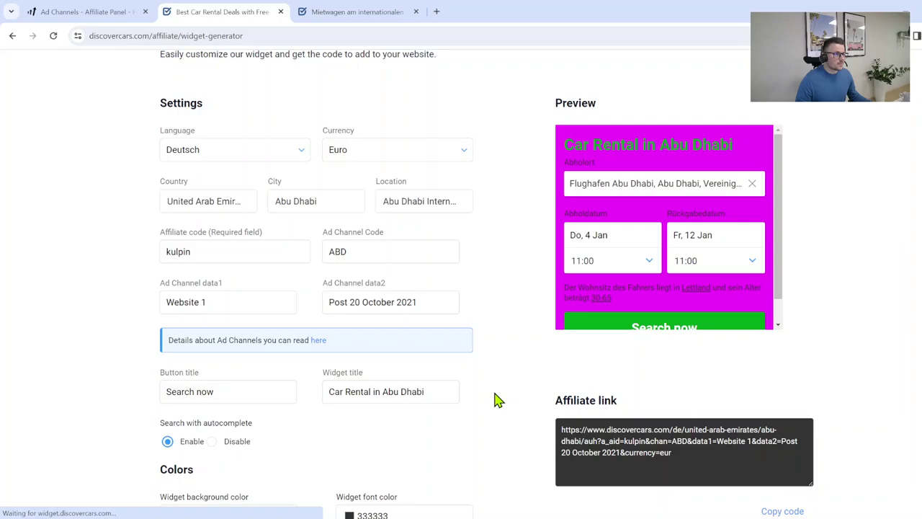
# - Set the widget background colour to yellow fbc42d
pyautogui.scroll(-3, 339, 422)
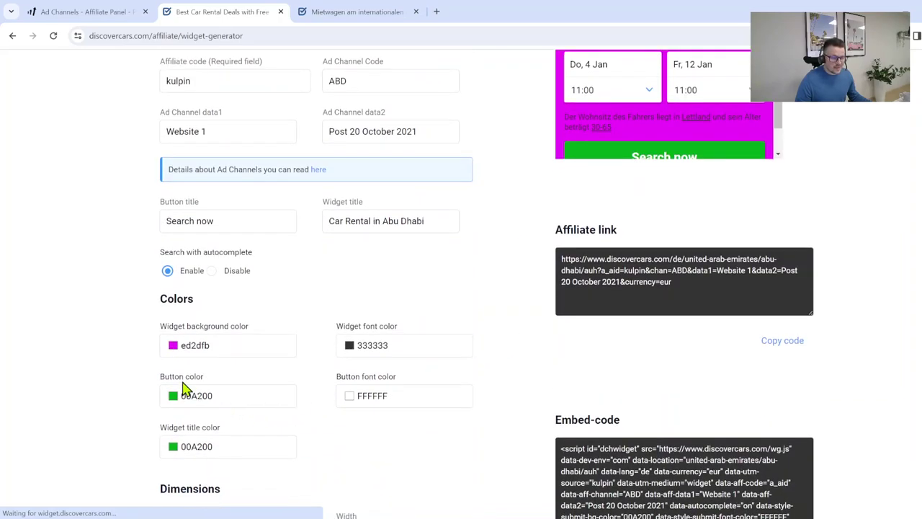
pyautogui.click(201, 345)
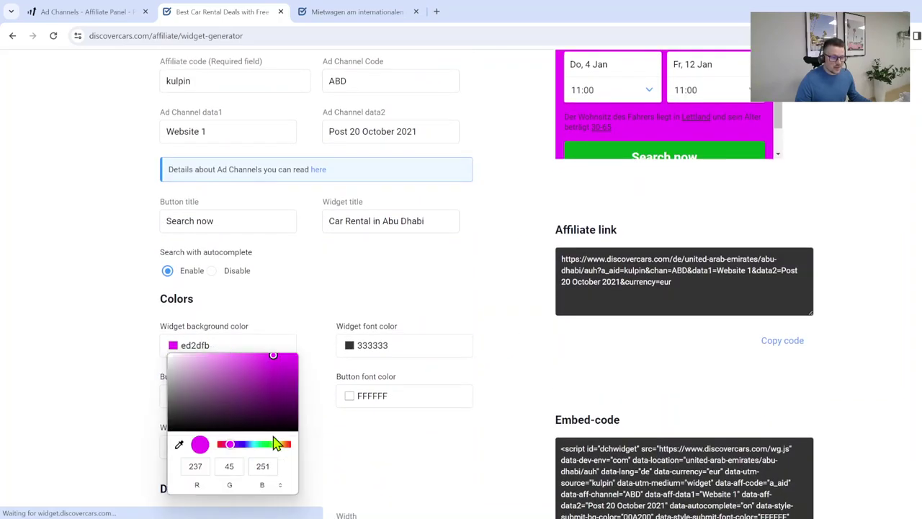
pyautogui.click(274, 444)
pyautogui.click(282, 444)
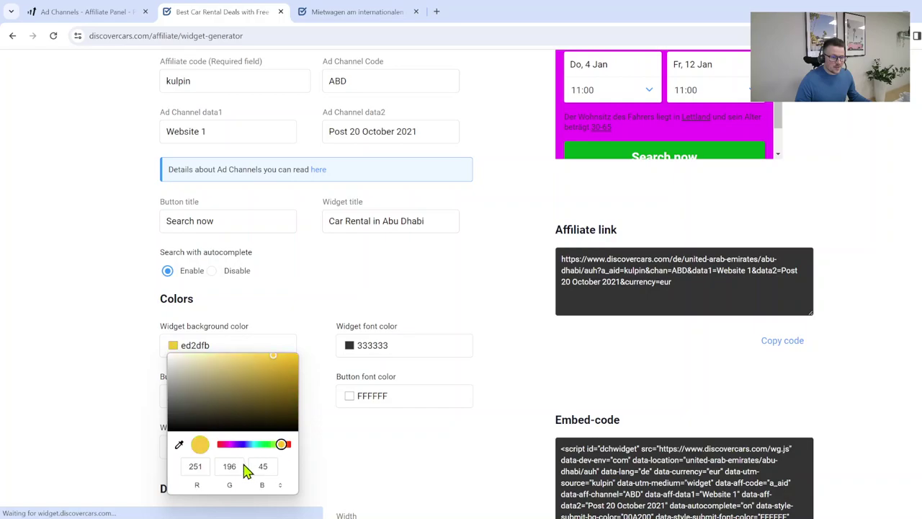
pyautogui.click(377, 452)
pyautogui.scroll(1, 432, 443)
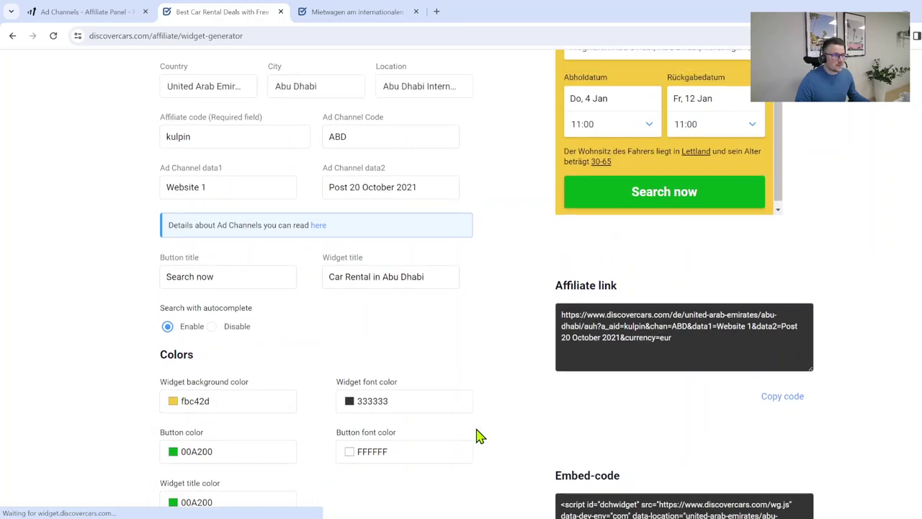
pyautogui.scroll(2, 482, 432)
pyautogui.scroll(2, 630, 239)
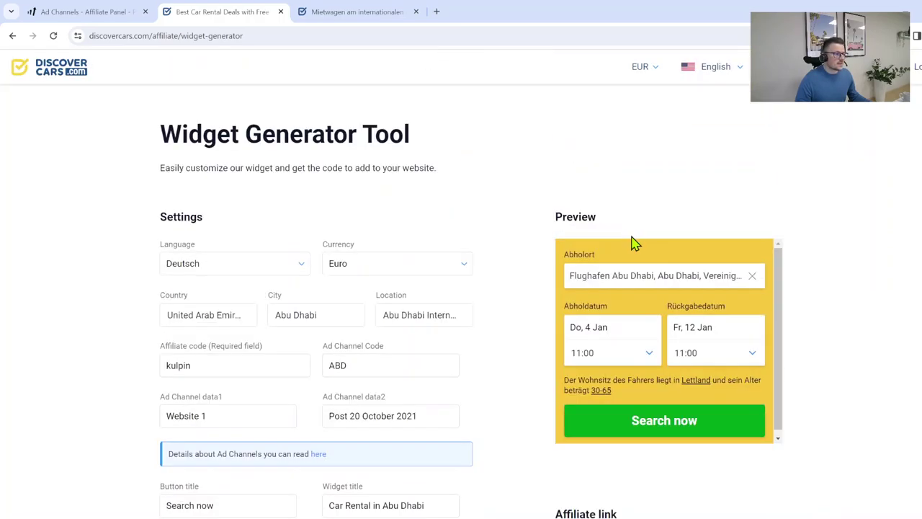
pyautogui.scroll(-2, 461, 375)
pyautogui.scroll(-5, 443, 392)
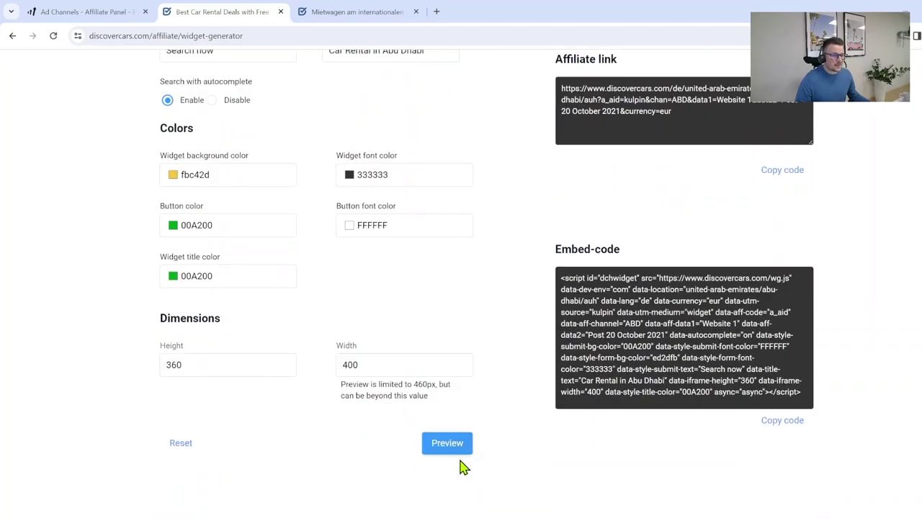
# - Refresh the widget preview and check its Height and Width values unchanged
pyautogui.click(460, 461)
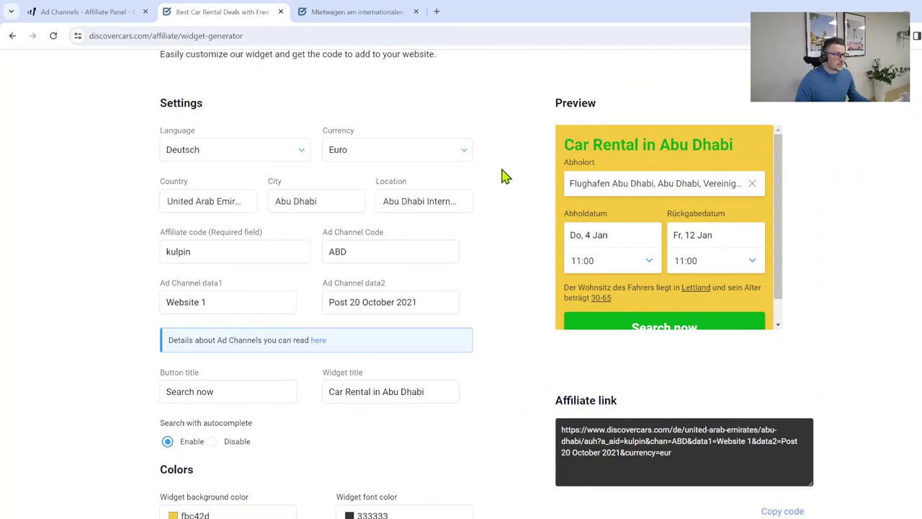
pyautogui.scroll(-3, 510, 209)
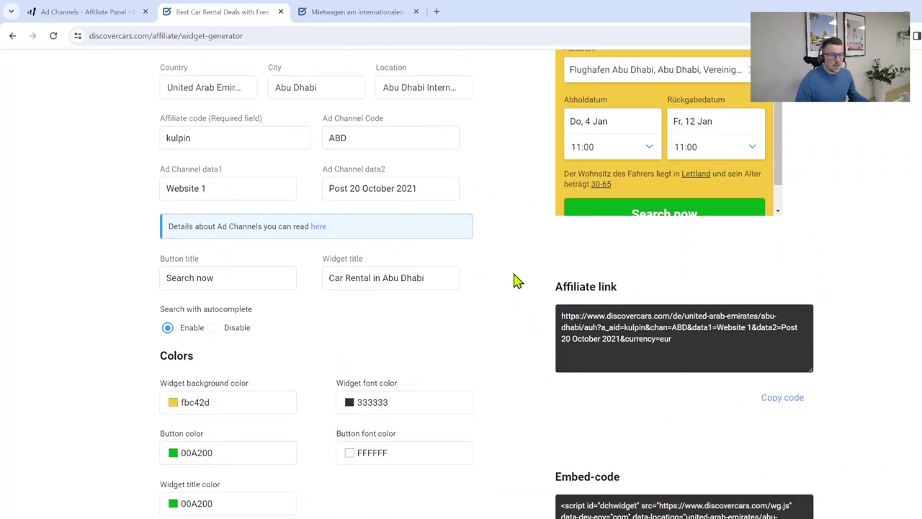
pyautogui.scroll(2, 511, 273)
pyautogui.scroll(-3, 508, 288)
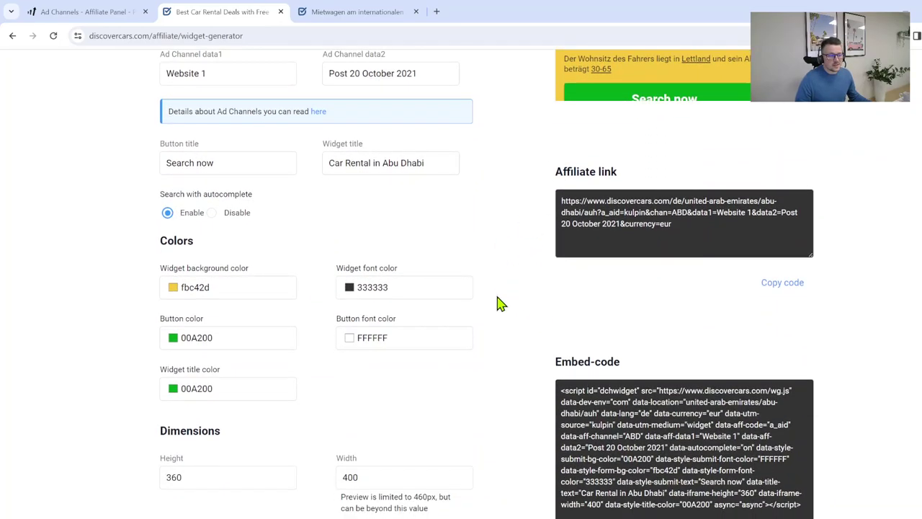
pyautogui.scroll(-2, 501, 303)
pyautogui.click(237, 366)
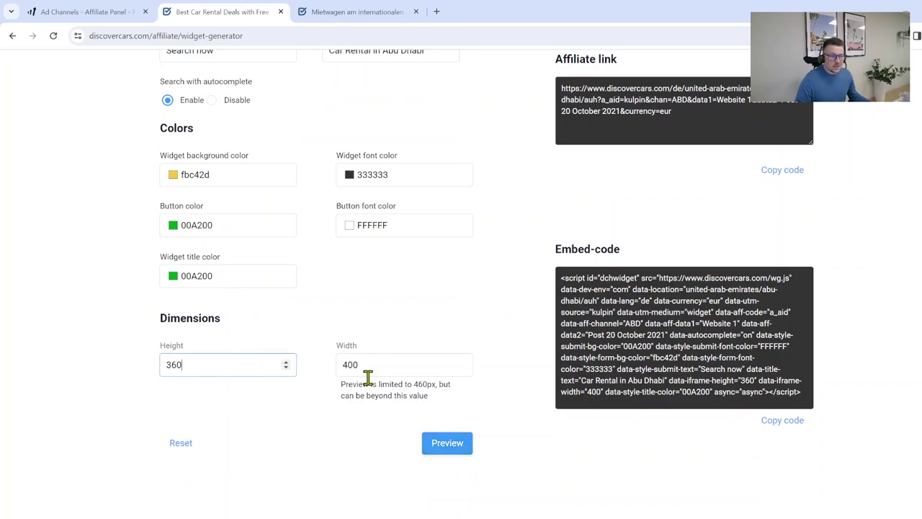
pyautogui.click(386, 369)
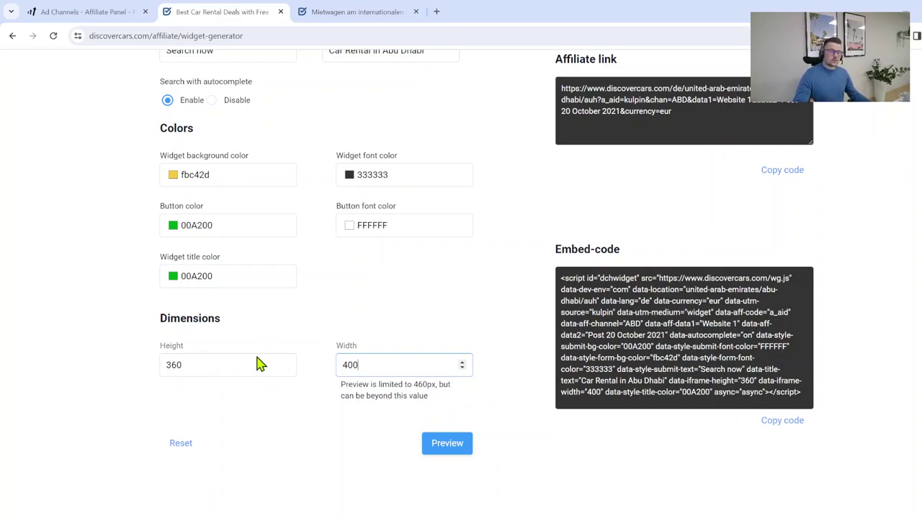
pyautogui.click(454, 450)
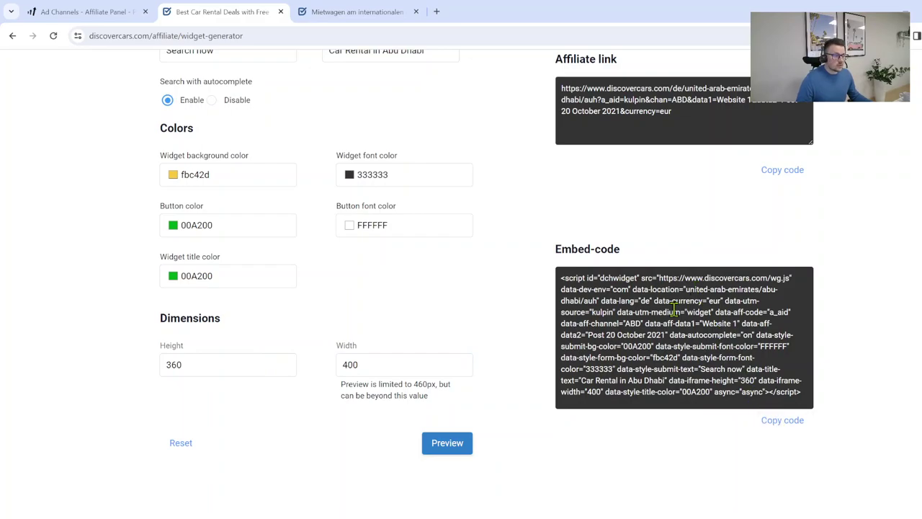
# - Select the widget embed code and copy it to the clipboard
pyautogui.moveTo(563, 277); pyautogui.dragTo(711, 339)
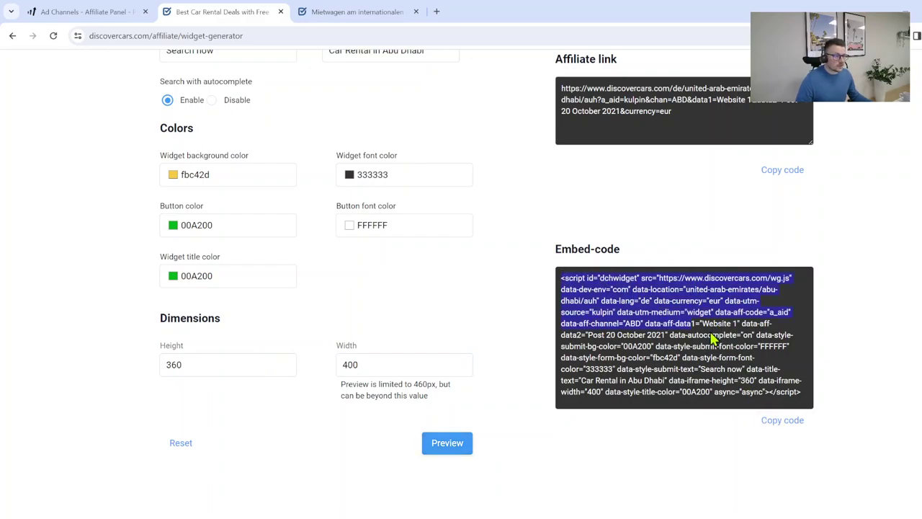
pyautogui.click(779, 427)
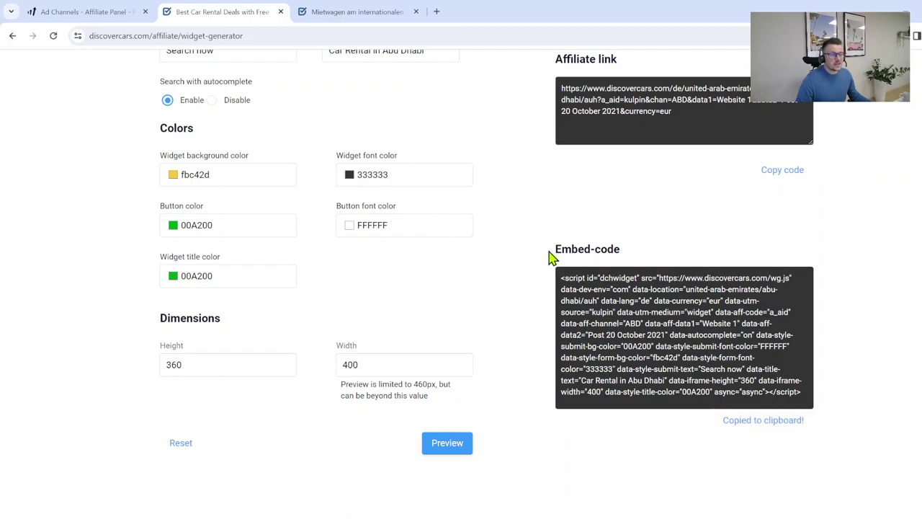
pyautogui.scroll(3, 511, 305)
pyautogui.scroll(3, 504, 312)
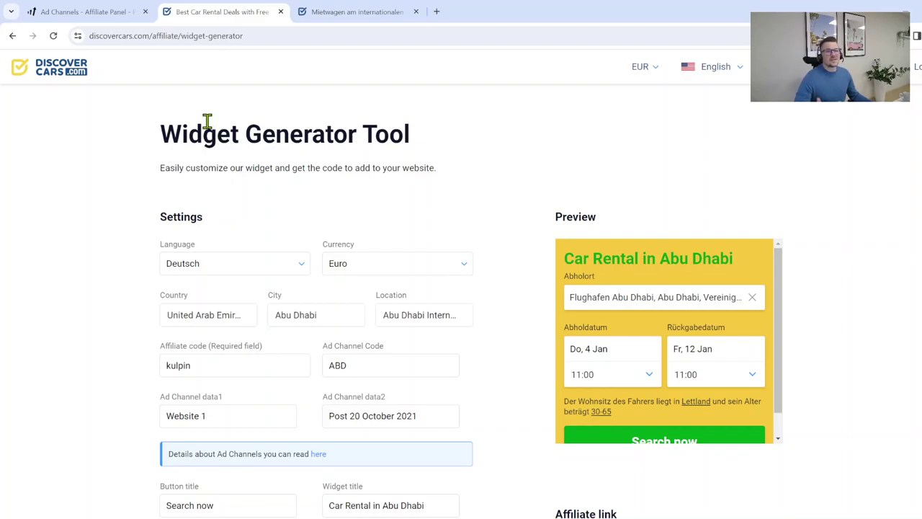
# - Close the widget and German rental tabs, go Home, and open the Landing Page Generator
pyautogui.click(102, 14)
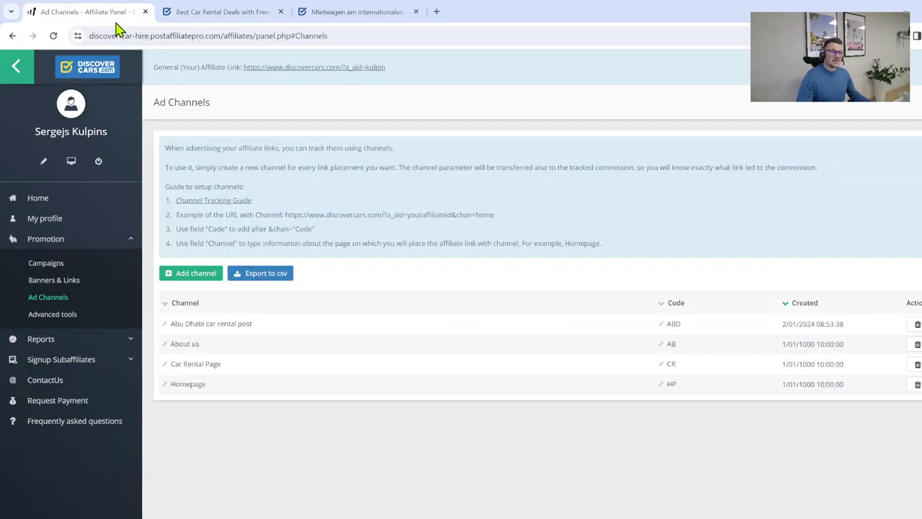
pyautogui.click(280, 11)
pyautogui.click(281, 11)
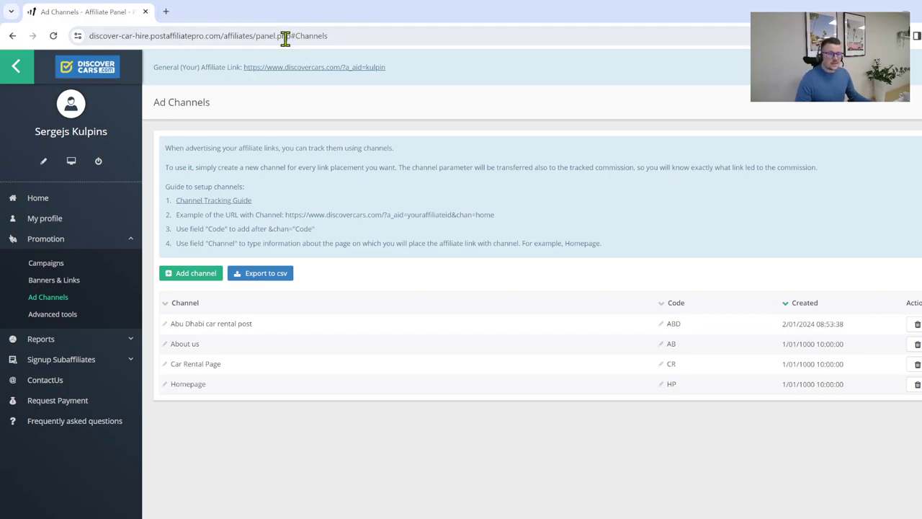
pyautogui.click(29, 202)
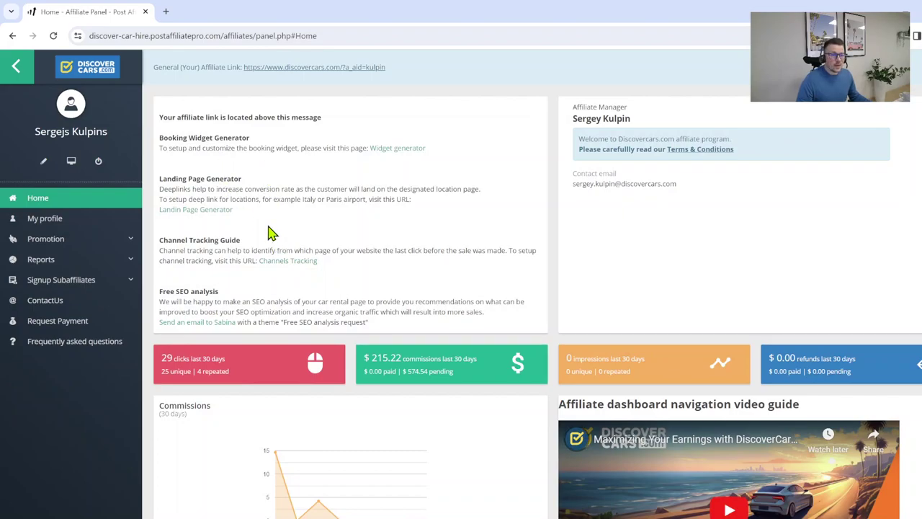
pyautogui.click(227, 212)
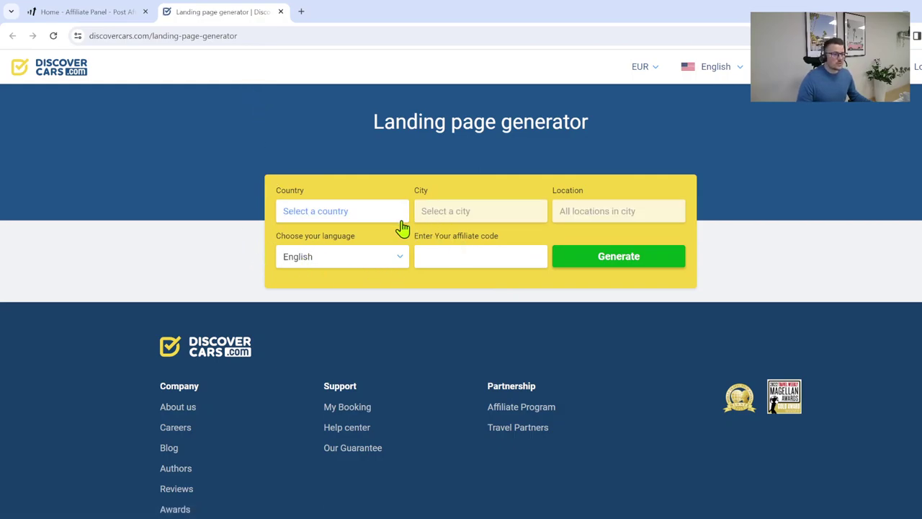
# - Choose United Arab Emirates, Abu Dhabi, Abu Dhabi International Airport and English, then enter the affiliate code
pyautogui.click(337, 209)
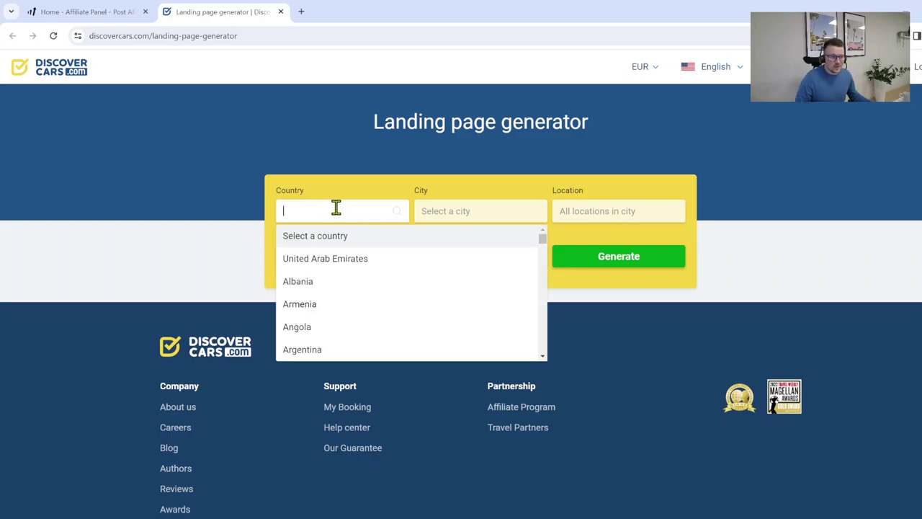
pyautogui.click(328, 260)
pyautogui.click(465, 211)
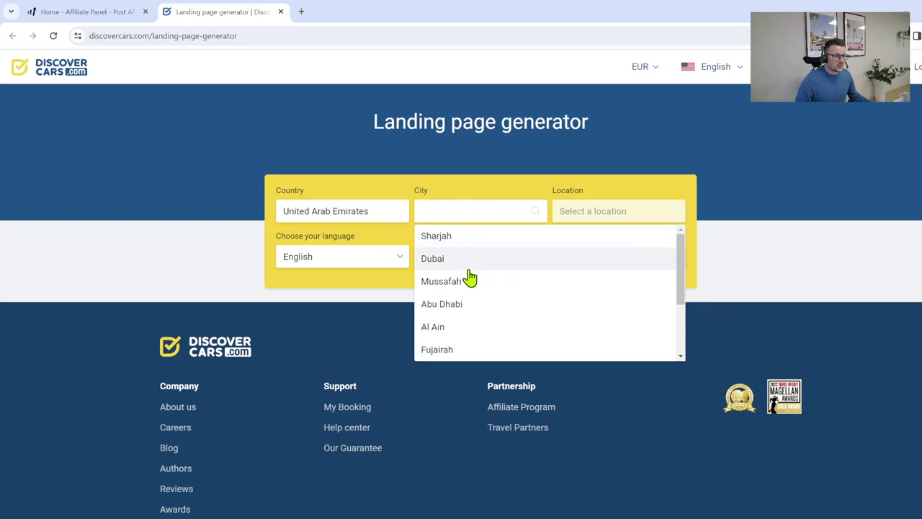
pyautogui.click(477, 303)
pyautogui.click(608, 215)
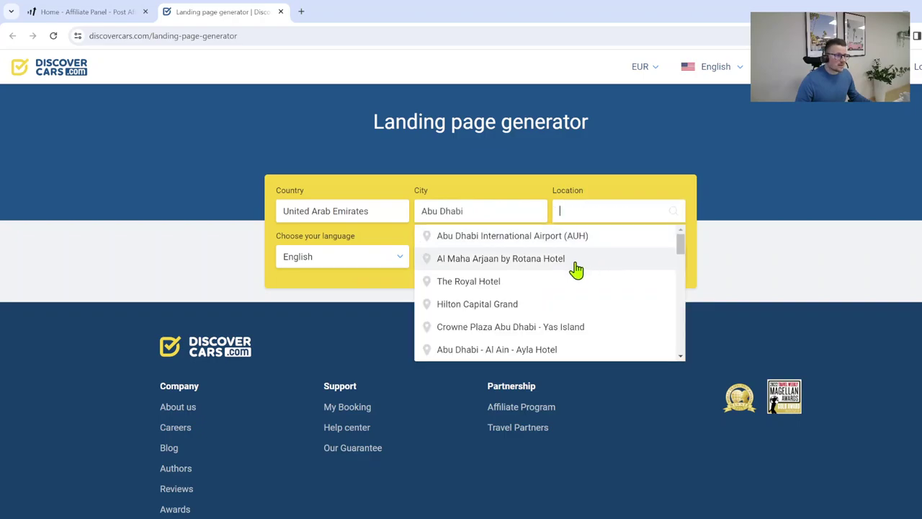
pyautogui.click(538, 239)
pyautogui.click(379, 260)
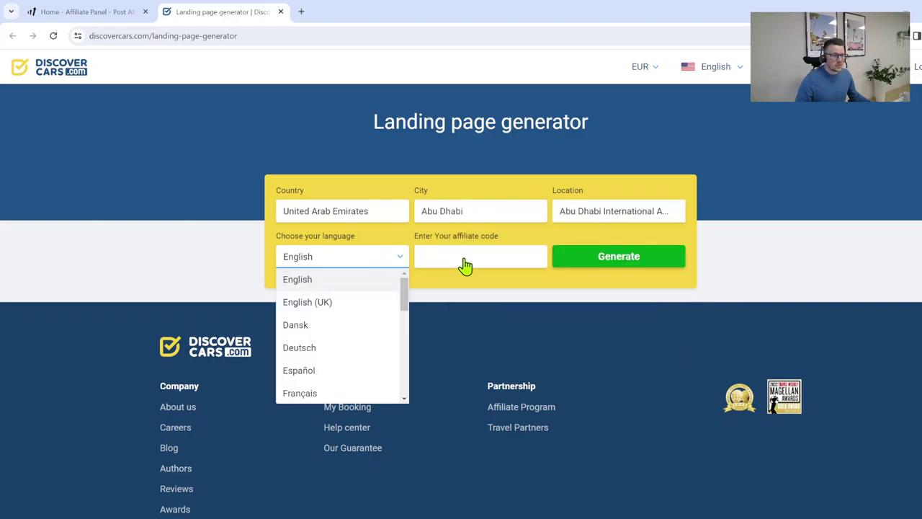
pyautogui.click(467, 263)
pyautogui.write('kulpin')
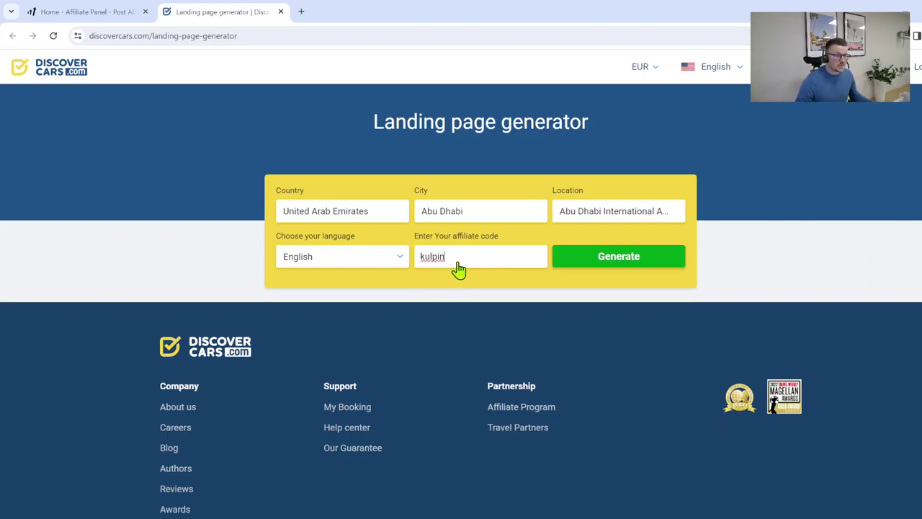
pyautogui.doubleClick(444, 265)
pyautogui.click(103, 21)
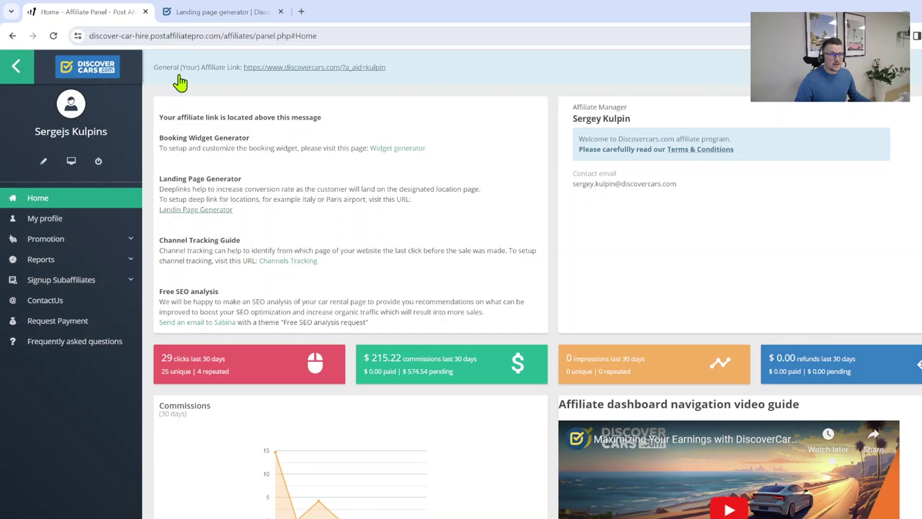
pyautogui.moveTo(391, 75); pyautogui.dragTo(365, 79)
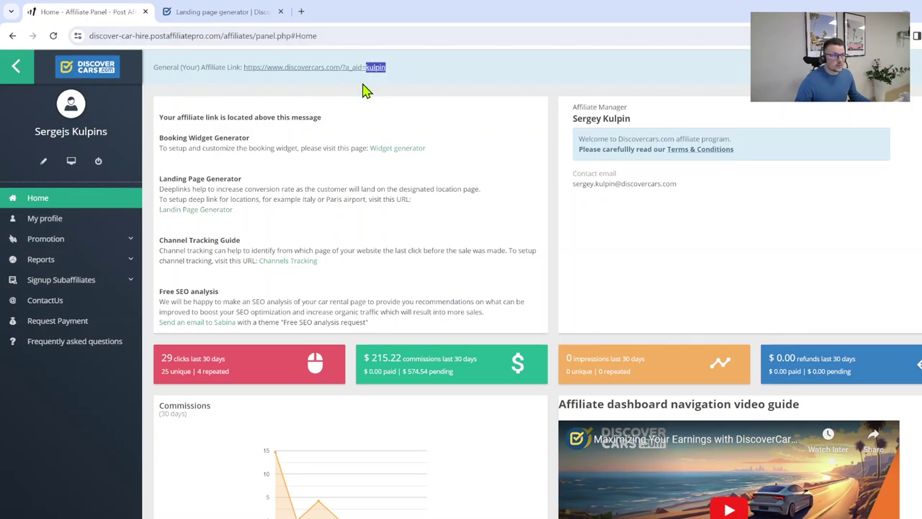
pyautogui.click(374, 68)
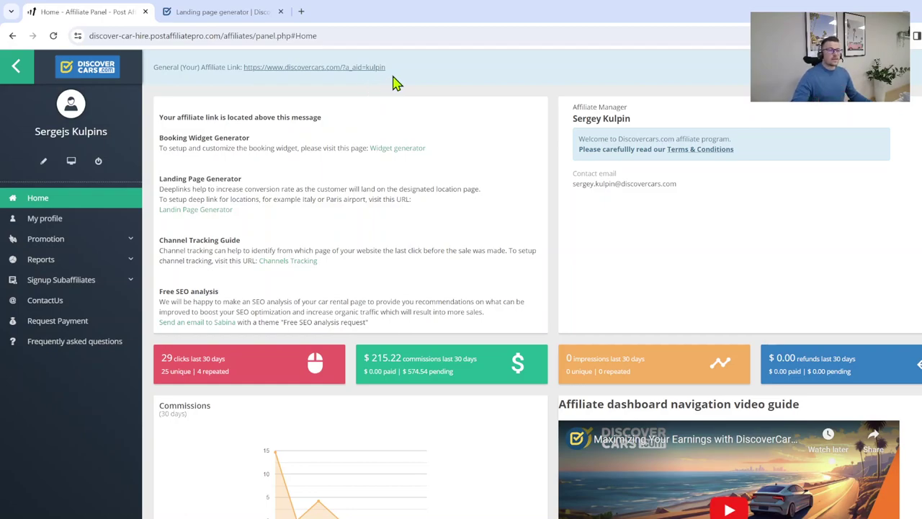
pyautogui.moveTo(396, 72); pyautogui.dragTo(245, 80)
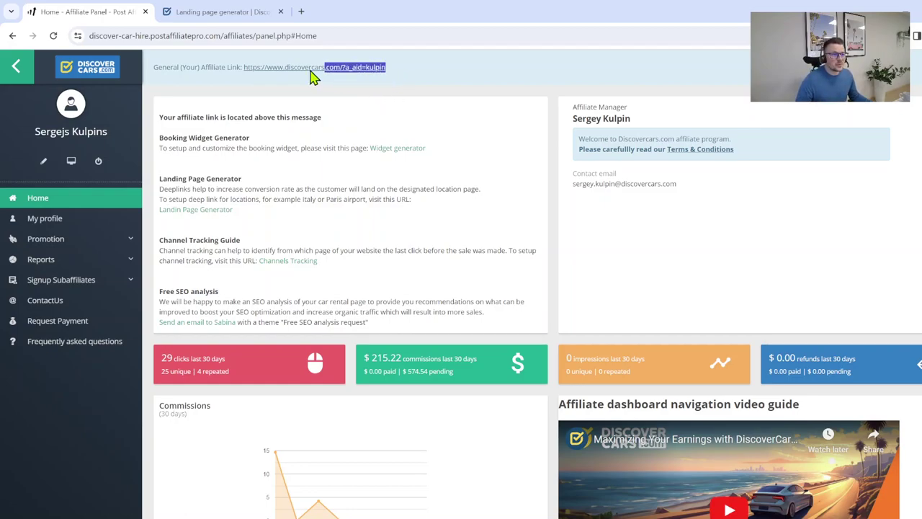
pyautogui.click(232, 13)
# - Generate the Abu Dhabi airport affiliate link, check its rental page, then close that tab
pyautogui.click(474, 285)
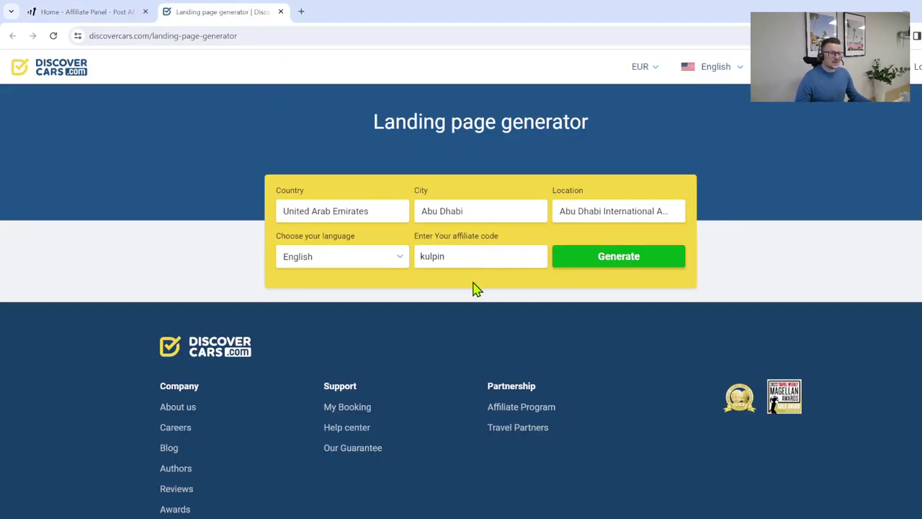
pyautogui.click(605, 264)
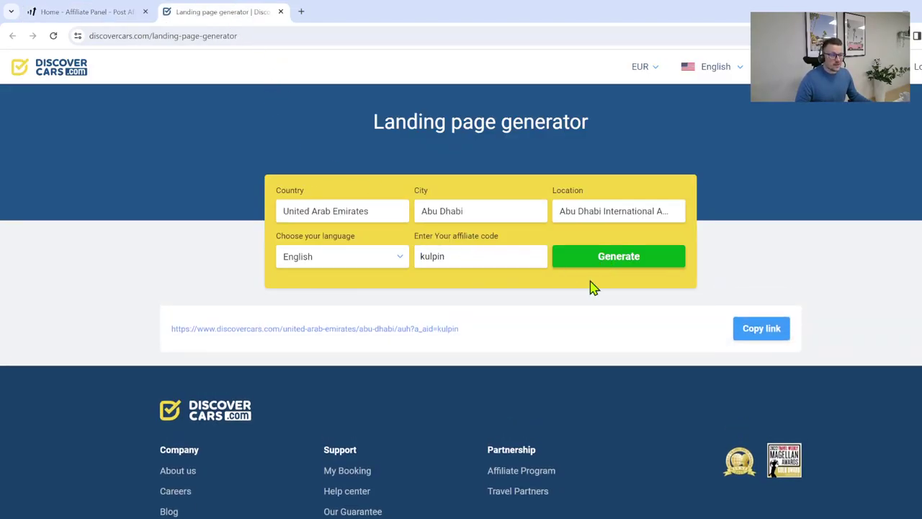
pyautogui.click(394, 330)
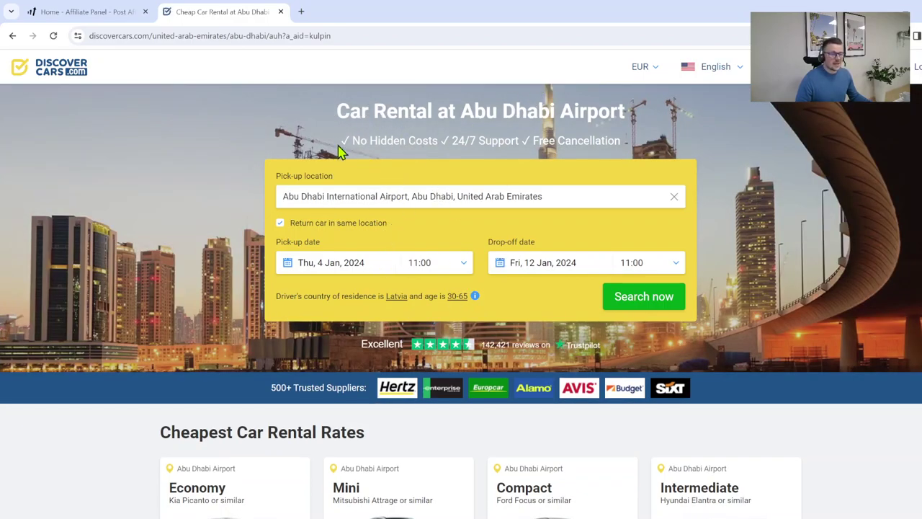
pyautogui.click(280, 11)
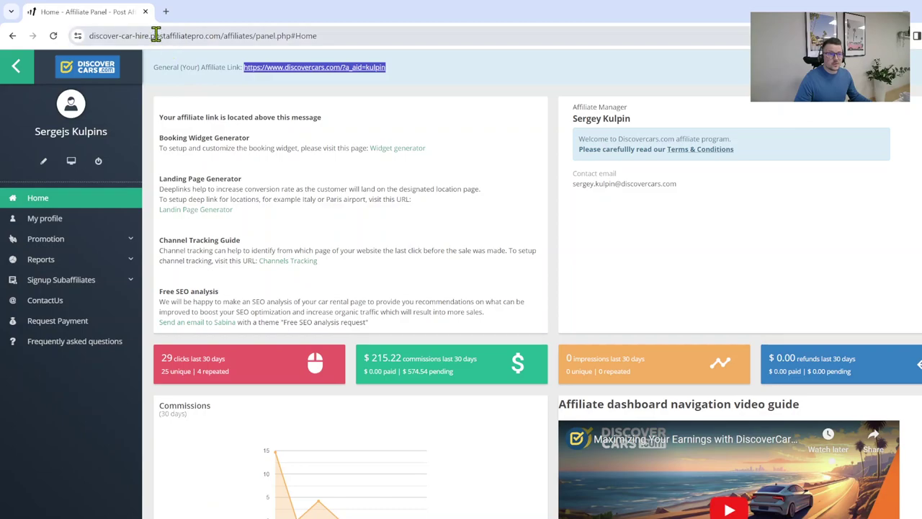
pyautogui.moveTo(150, 35); pyautogui.dragTo(217, 37)
pyautogui.click(321, 200)
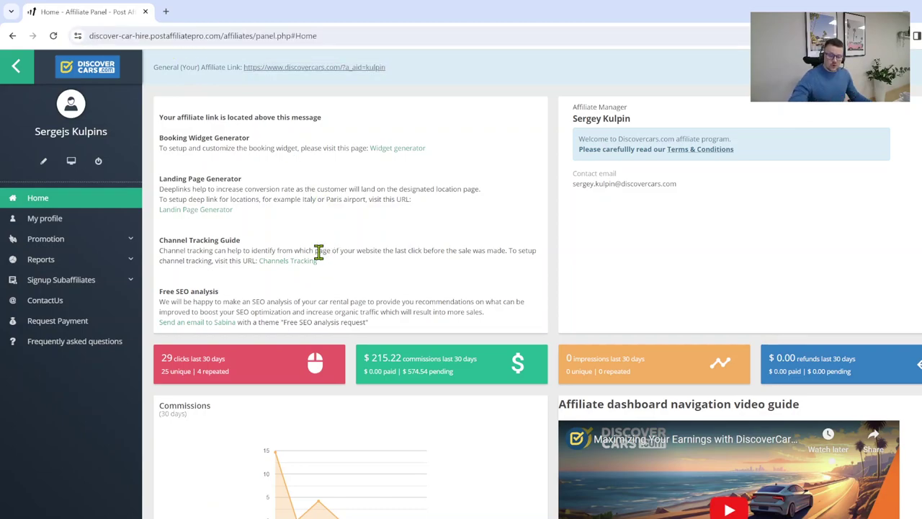
pyautogui.click(298, 271)
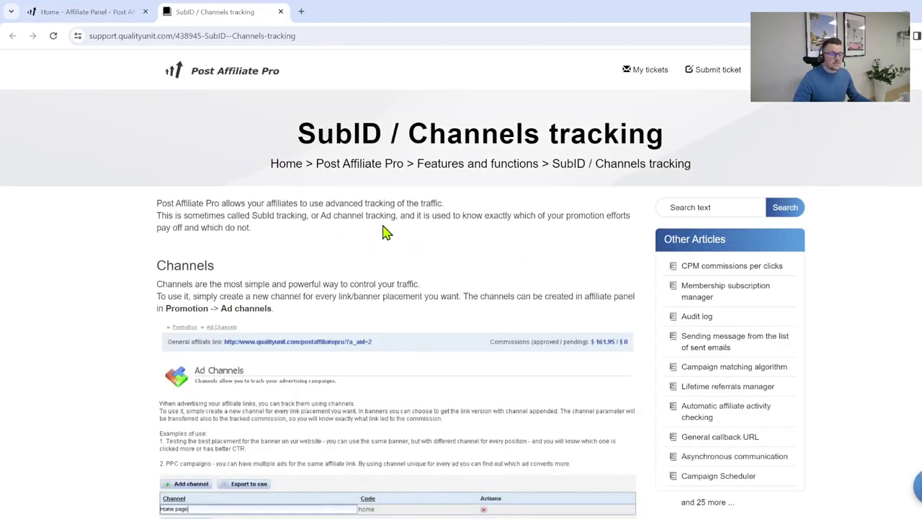
pyautogui.scroll(-2, 389, 253)
pyautogui.scroll(-1, 386, 255)
pyautogui.scroll(-2, 383, 256)
pyautogui.scroll(-2, 383, 257)
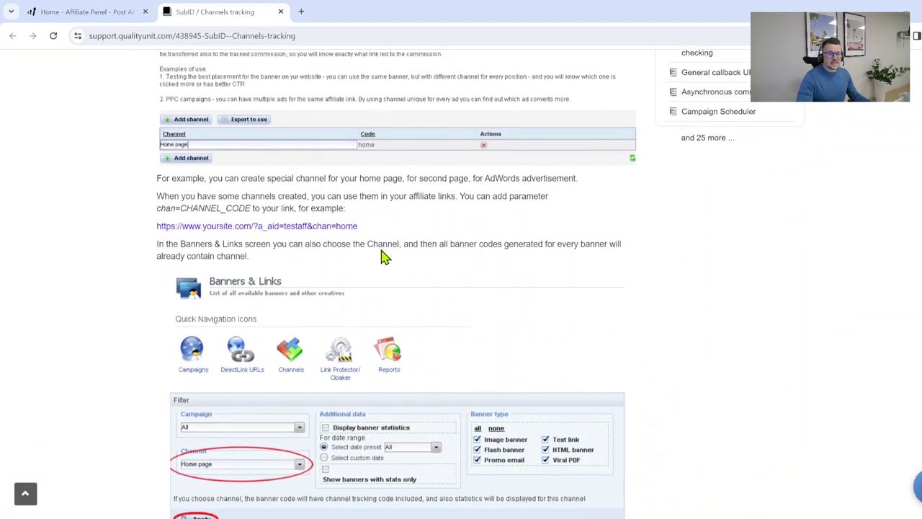
pyautogui.scroll(-1, 383, 256)
pyautogui.scroll(-3, 383, 253)
pyautogui.scroll(-1, 382, 251)
pyautogui.scroll(-1, 382, 251)
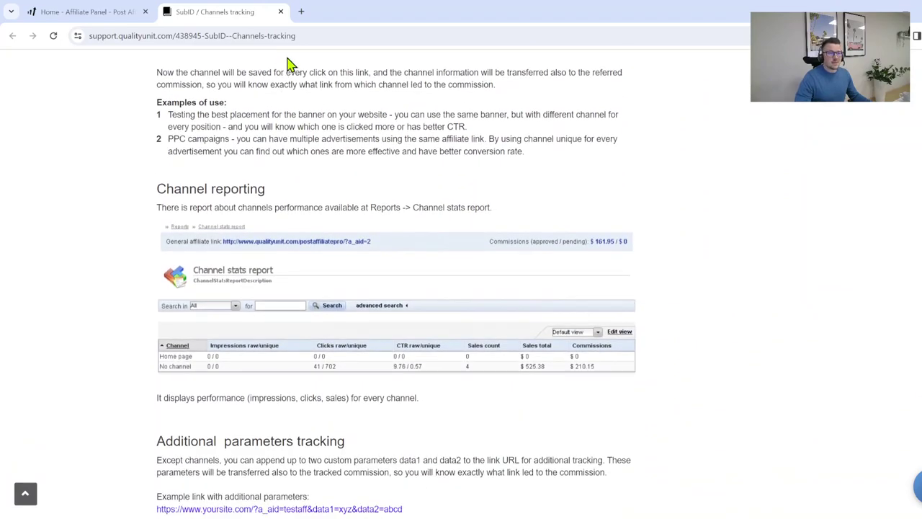
pyautogui.click(281, 11)
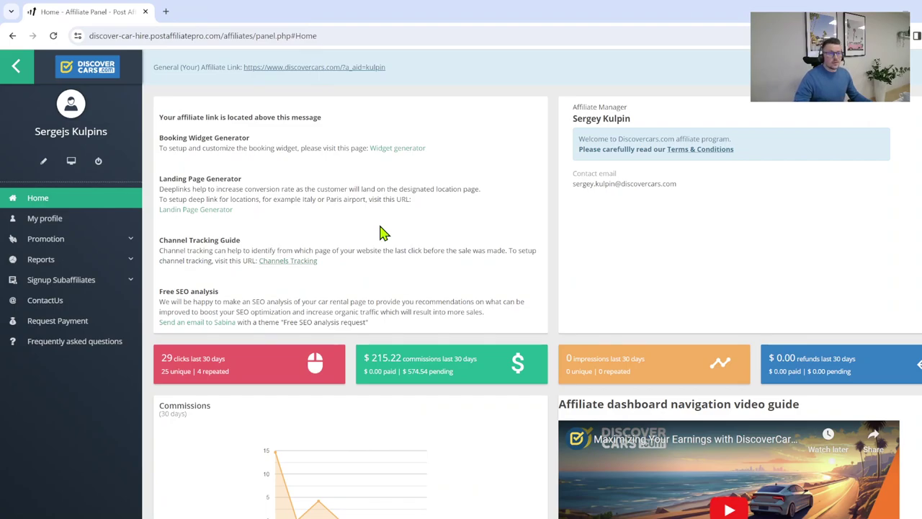
pyautogui.scroll(-1, 376, 239)
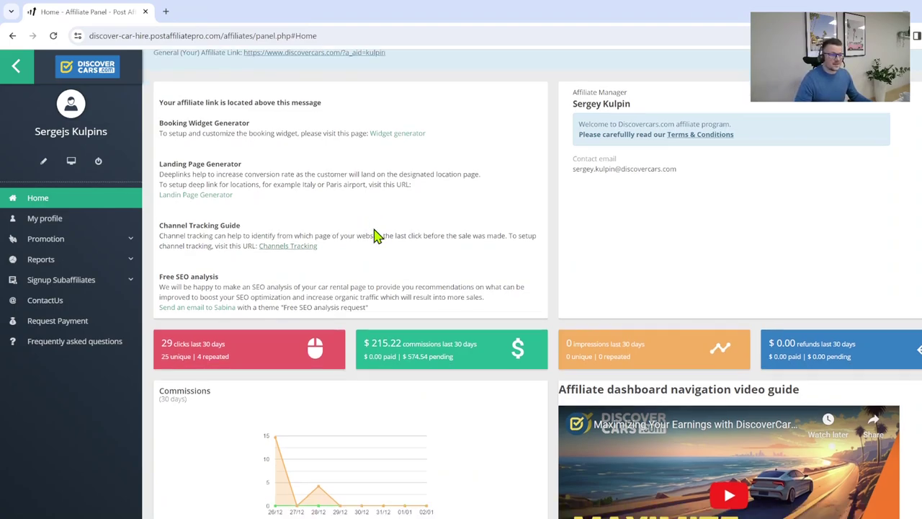
pyautogui.scroll(1, 367, 253)
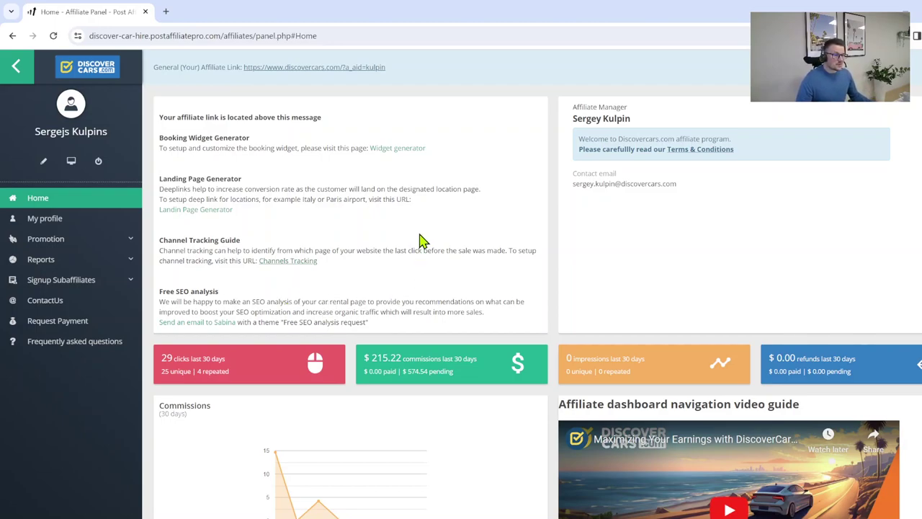
# - Scroll down the dashboard and expand the Reports submenu in the sidebar
pyautogui.scroll(-3, 422, 239)
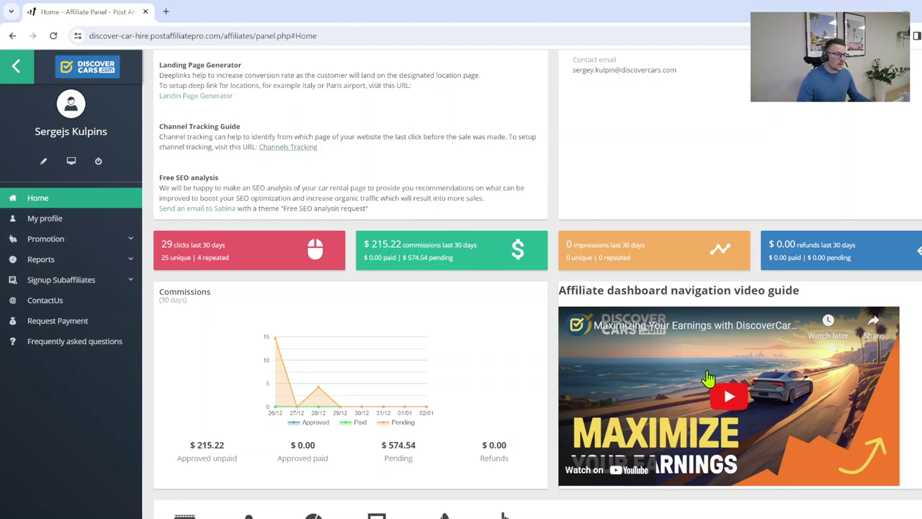
pyautogui.scroll(-2, 290, 279)
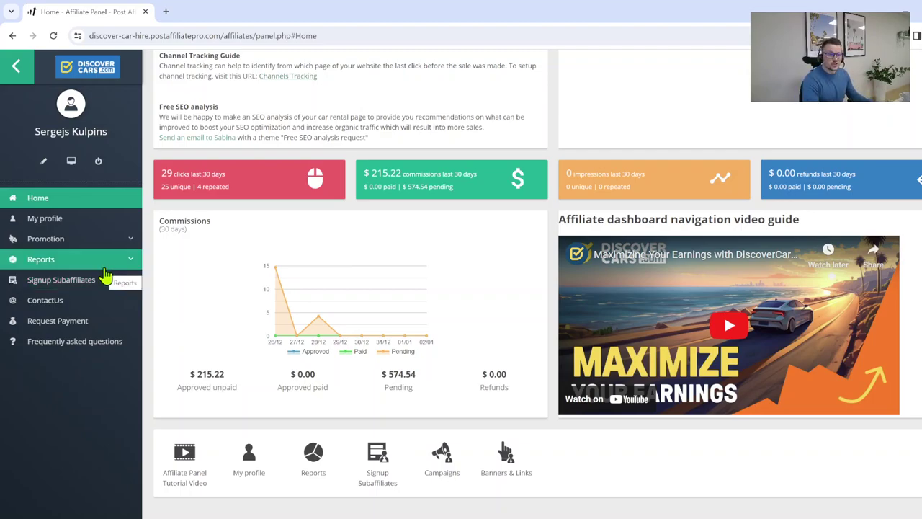
pyautogui.click(106, 268)
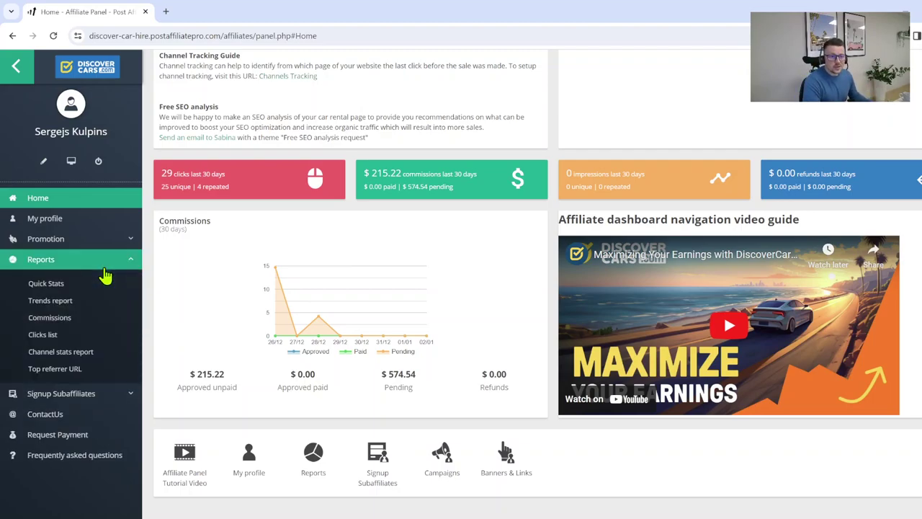
# - Open the Commissions report and highlight product types such as fullcoverage in the table
pyautogui.click(54, 319)
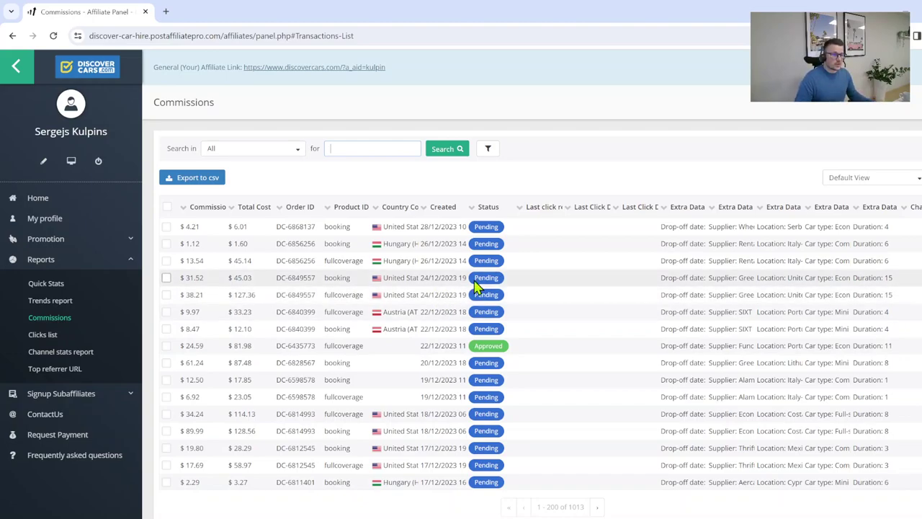
pyautogui.doubleClick(336, 226)
pyautogui.doubleClick(345, 260)
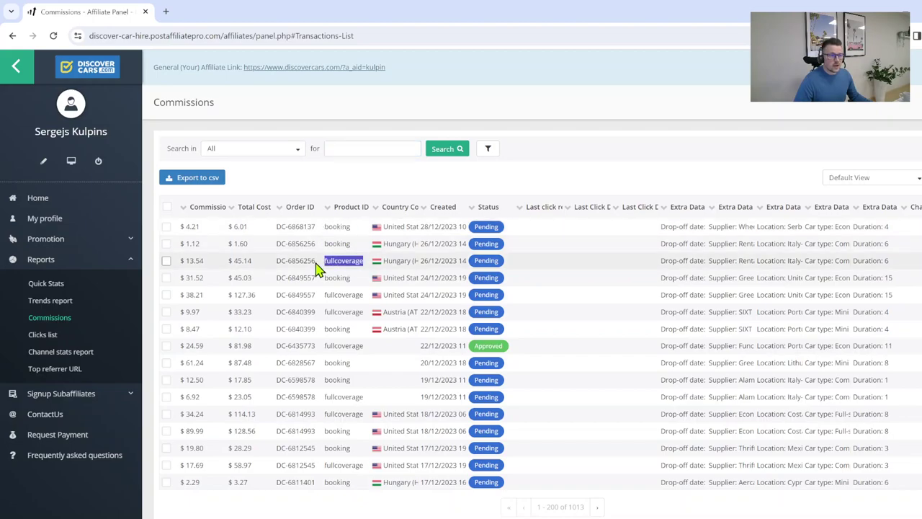
pyautogui.click(366, 187)
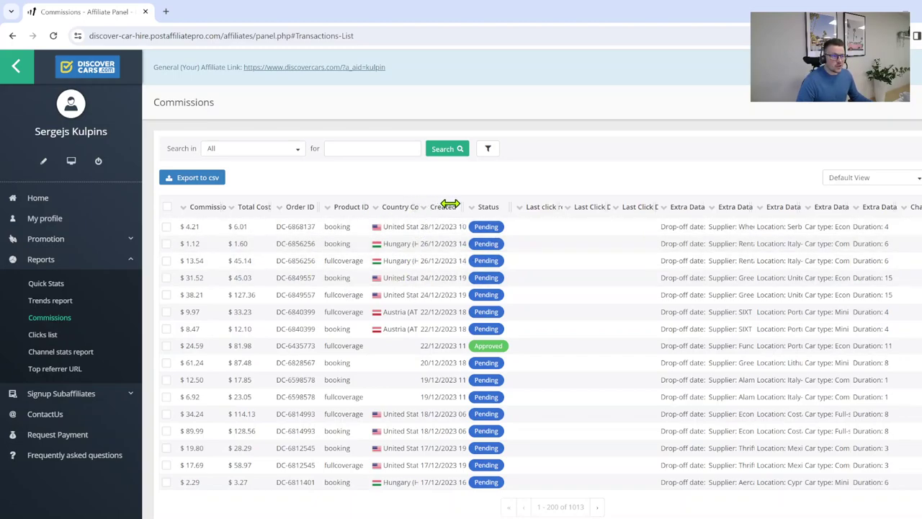
# - Drag the Country Code column border slightly left to narrow it
pyautogui.moveTo(416, 209); pyautogui.dragTo(413, 211)
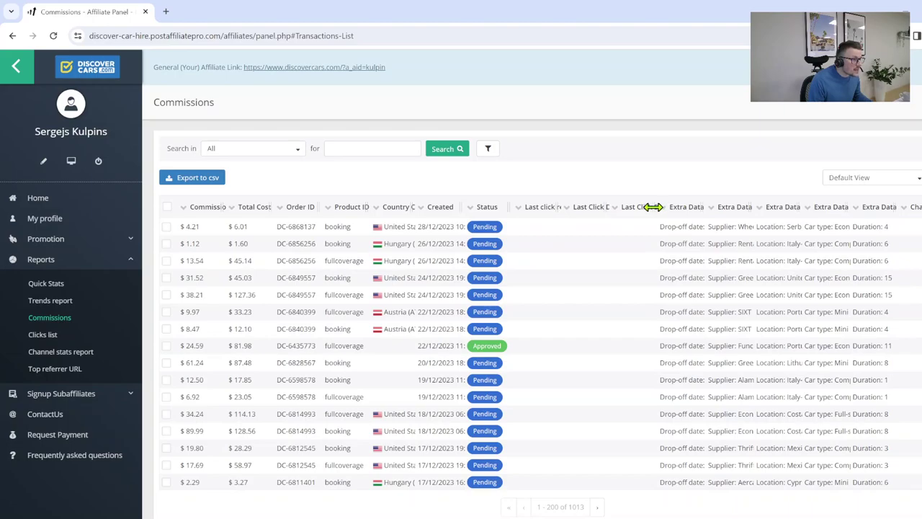
# - Narrow Last Click, widen Extra Data 1 for full drop-off dates, tick the second row, and open Export
pyautogui.moveTo(654, 207); pyautogui.dragTo(626, 208)
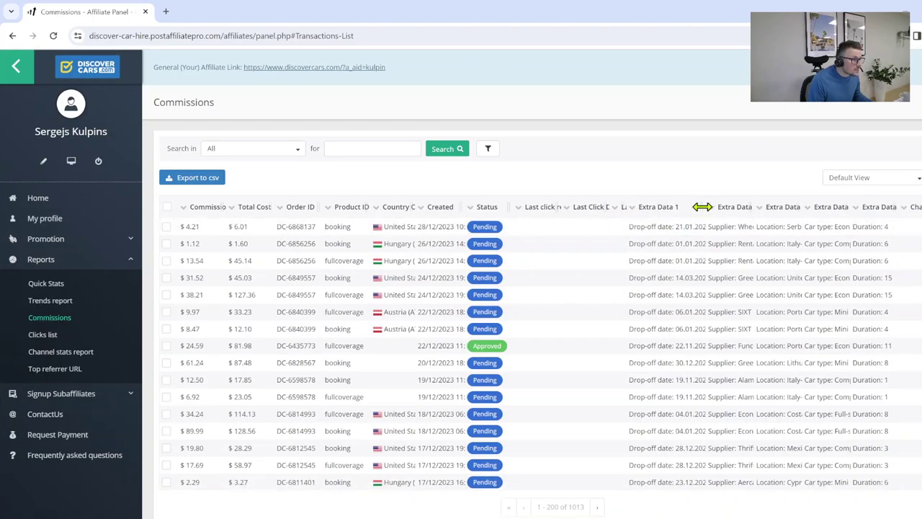
pyautogui.moveTo(703, 207); pyautogui.dragTo(719, 209)
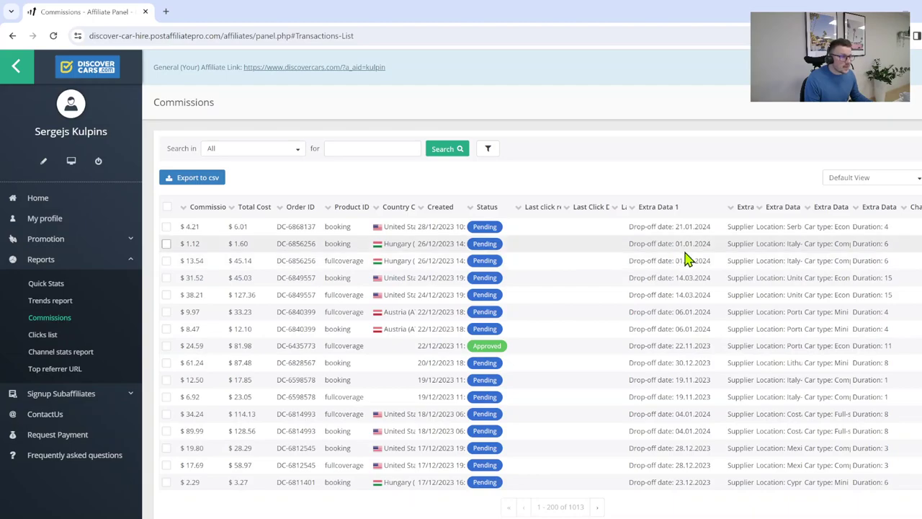
pyautogui.moveTo(677, 245); pyautogui.dragTo(710, 245)
pyautogui.click(694, 251)
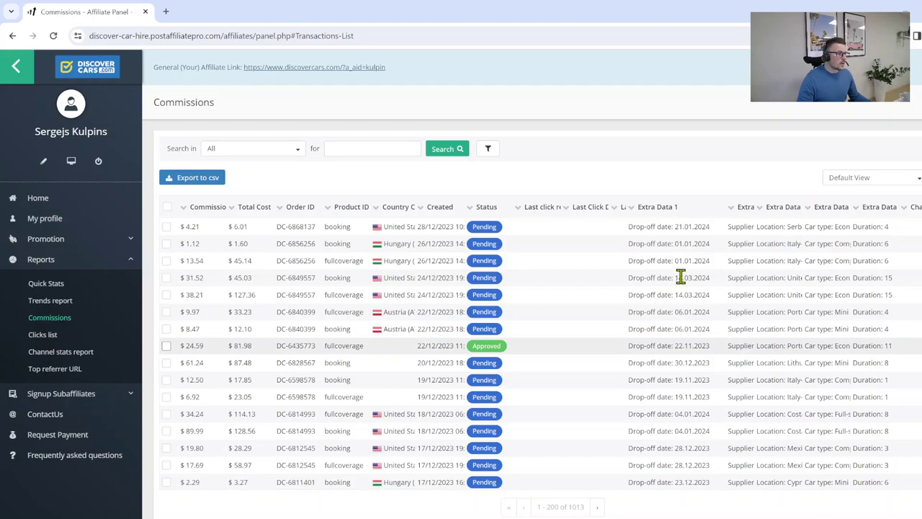
pyautogui.click(205, 189)
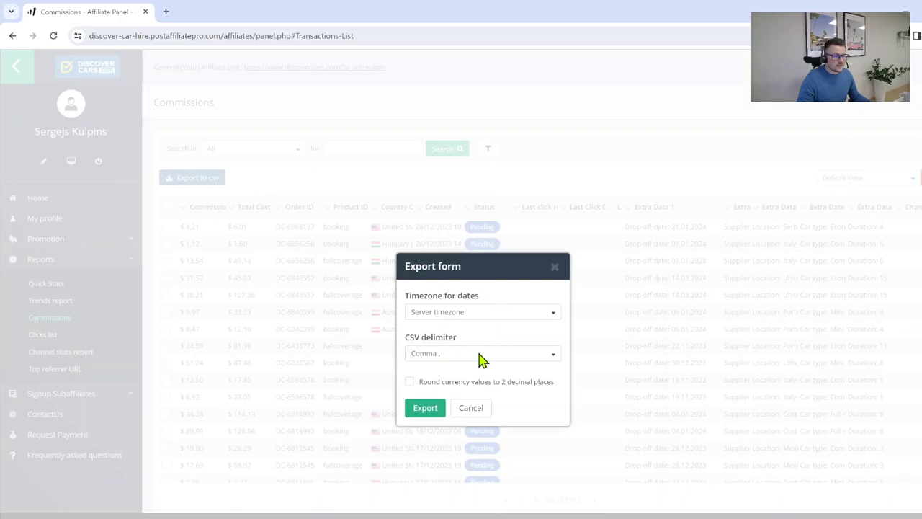
pyautogui.click(481, 355)
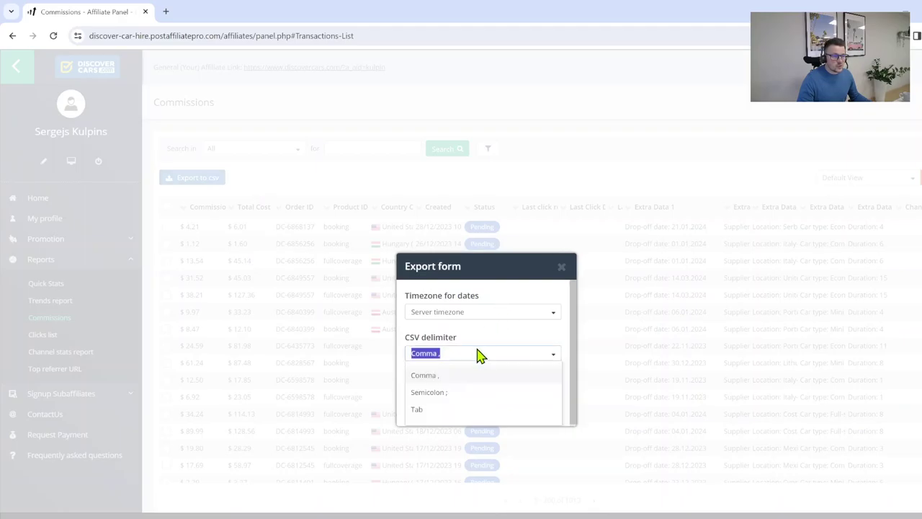
pyautogui.click(522, 298)
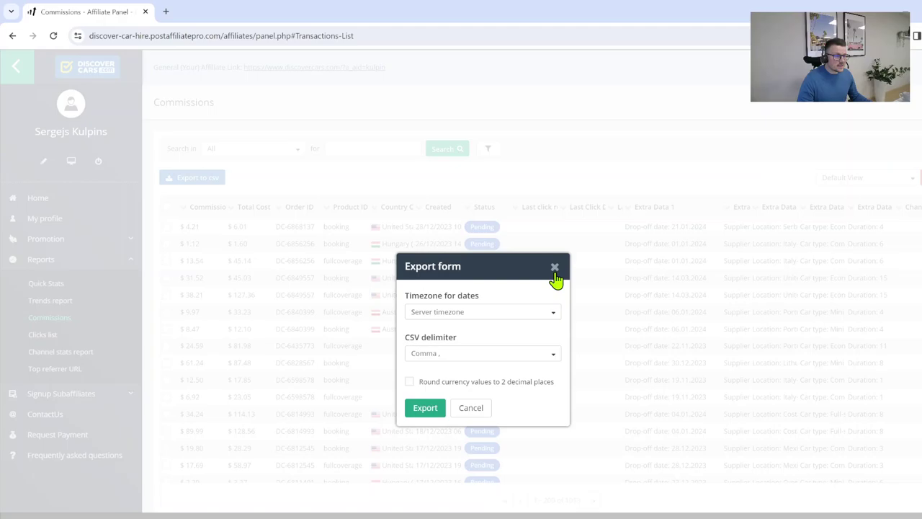
pyautogui.click(553, 270)
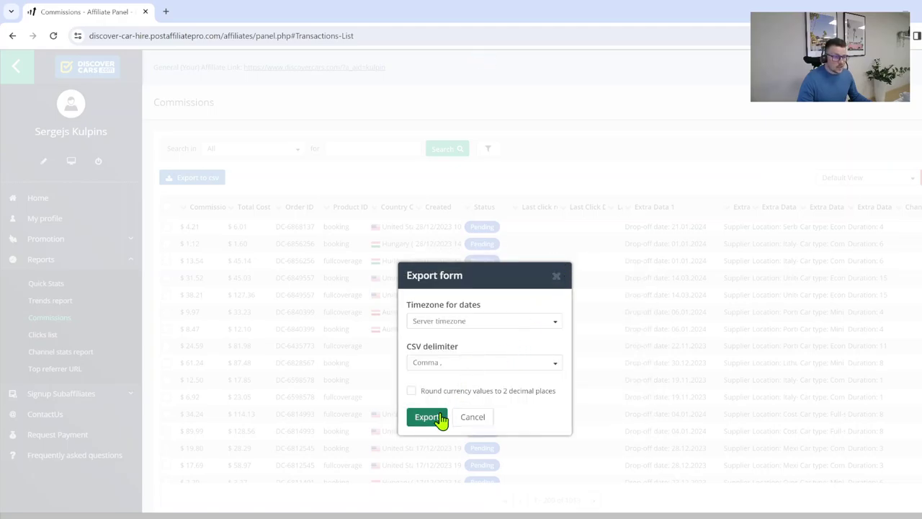
pyautogui.click(547, 288)
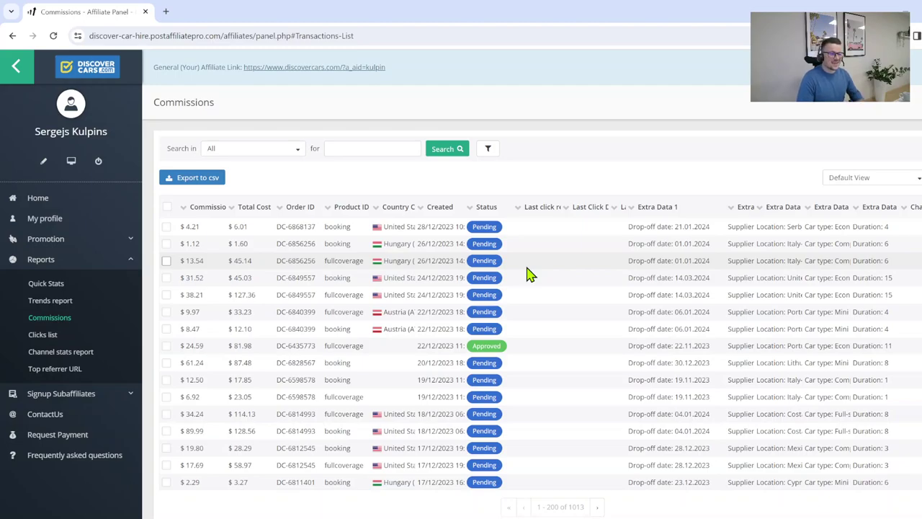
# - Open the Clicks list report and browse its Edit View column settings without changes
pyautogui.click(38, 335)
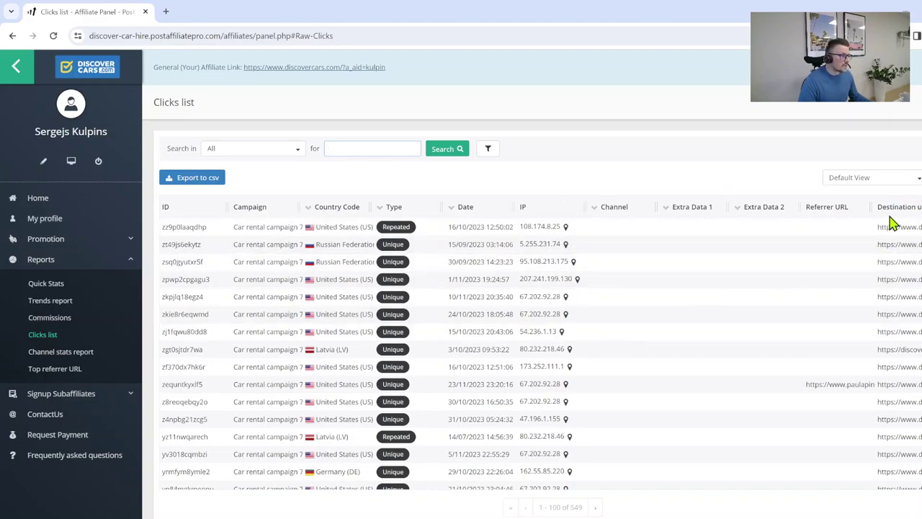
pyautogui.click(916, 180)
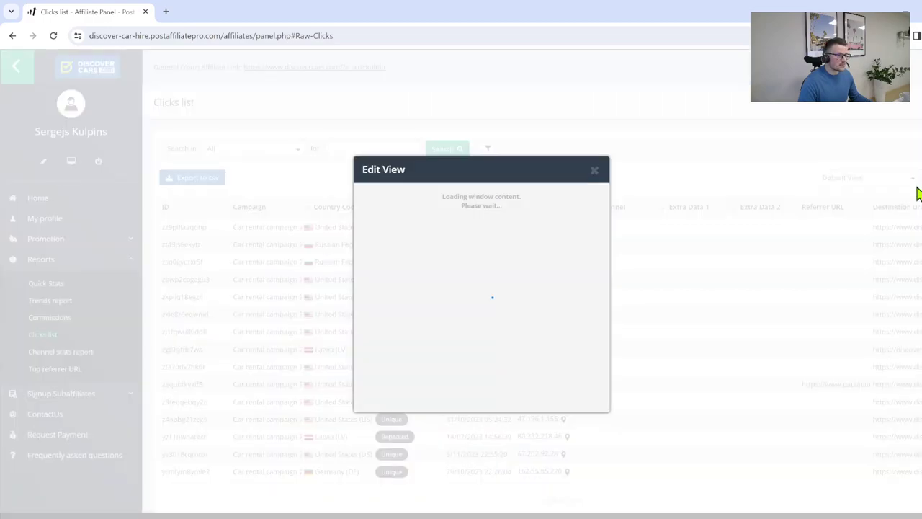
pyautogui.scroll(-2, 418, 303)
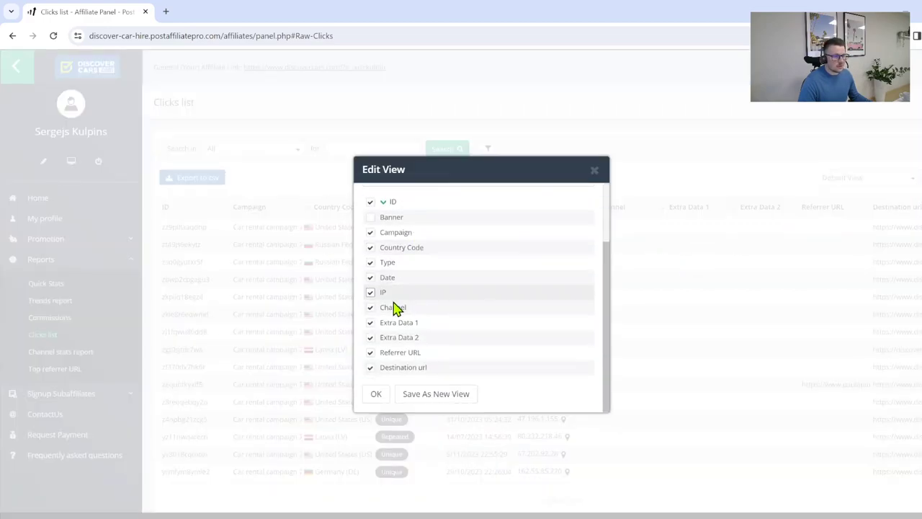
pyautogui.scroll(2, 371, 281)
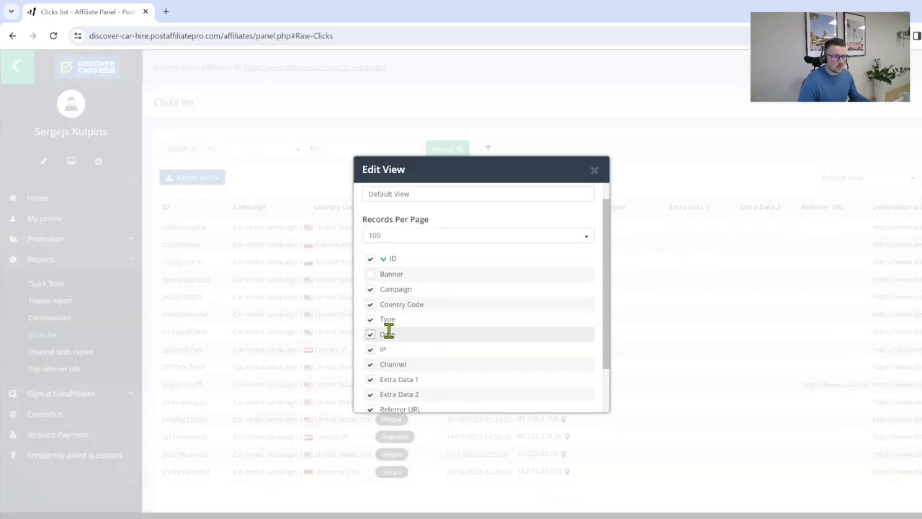
pyautogui.click(595, 173)
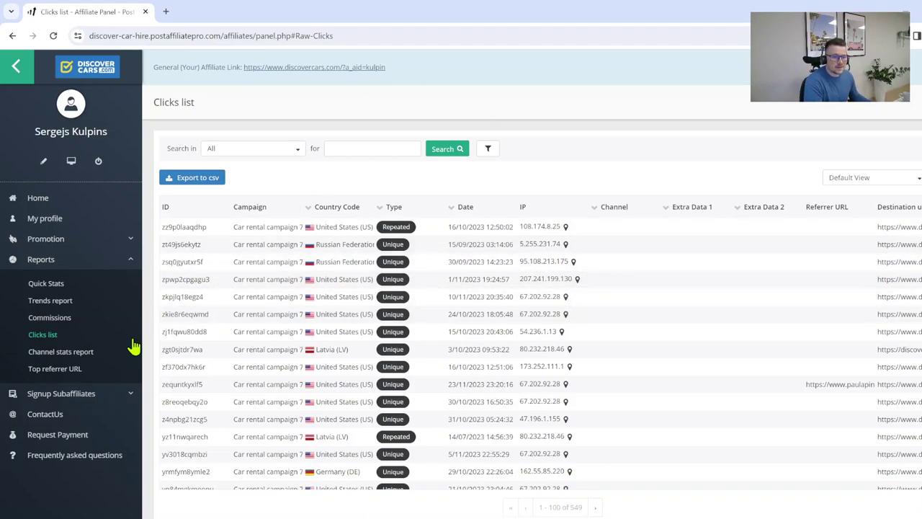
# - Open the Signup Subaffiliates page showing the sub-affiliate referral signup link and 14 direct subaffiliates
pyautogui.click(78, 240)
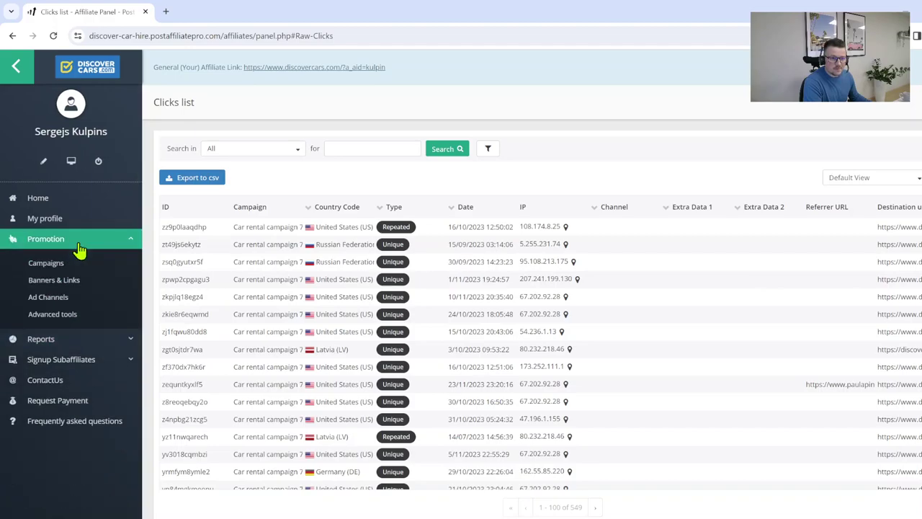
pyautogui.click(81, 367)
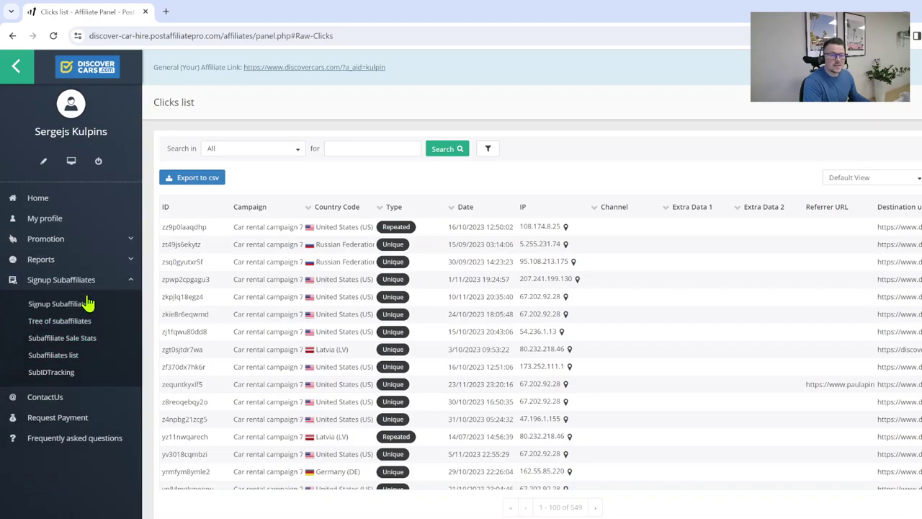
pyautogui.click(82, 305)
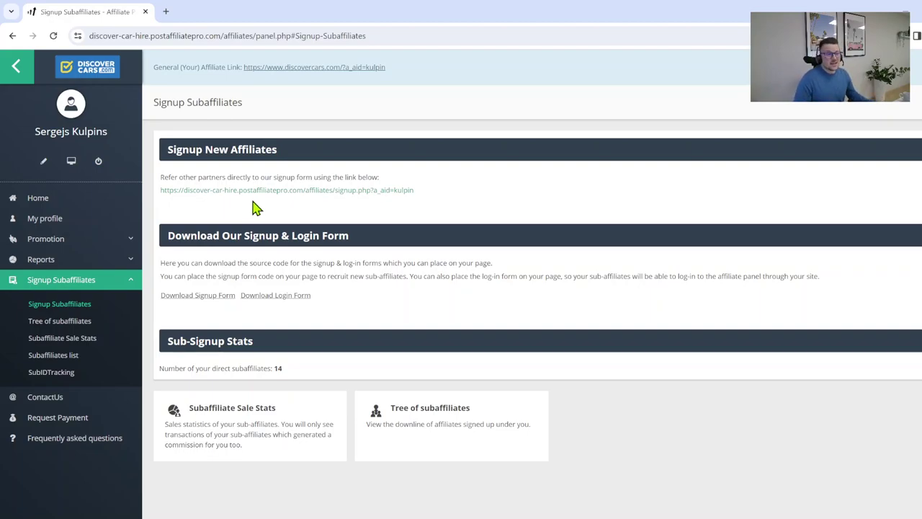
pyautogui.click(253, 193)
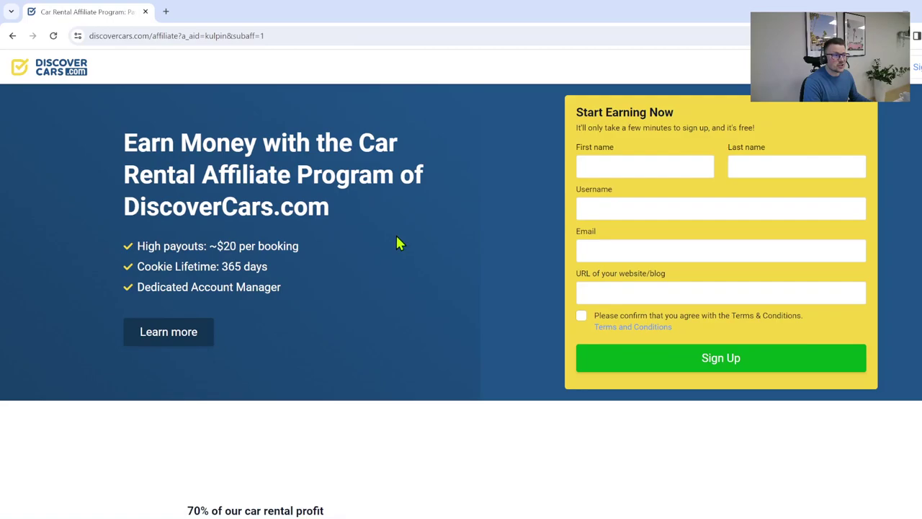
pyautogui.doubleClick(212, 36)
pyautogui.click(249, 101)
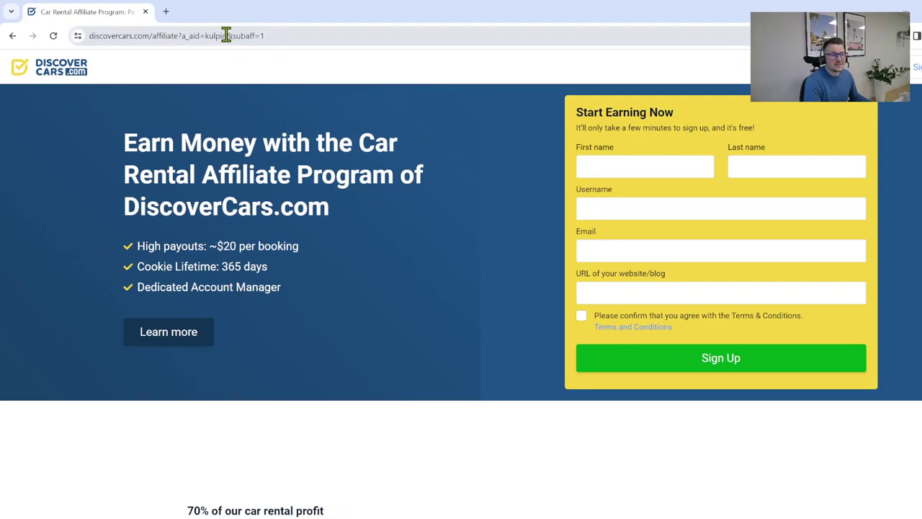
pyautogui.click(11, 35)
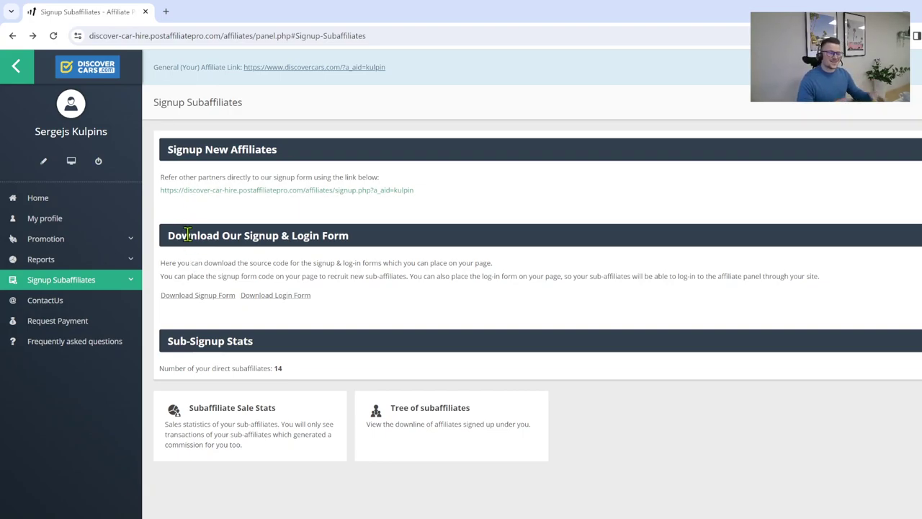
# - Return to the Home dashboard with the general affiliate link, manager contact and 30-day totals
pyautogui.click(105, 205)
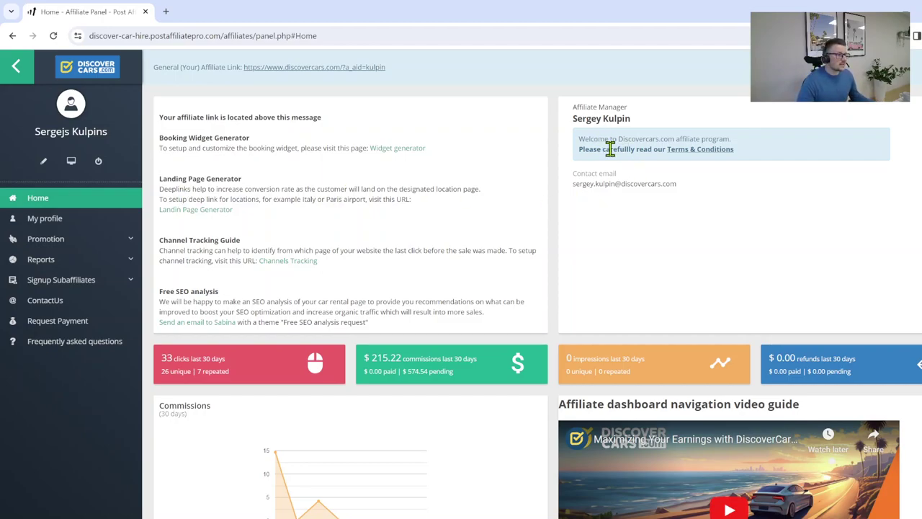
pyautogui.click(715, 154)
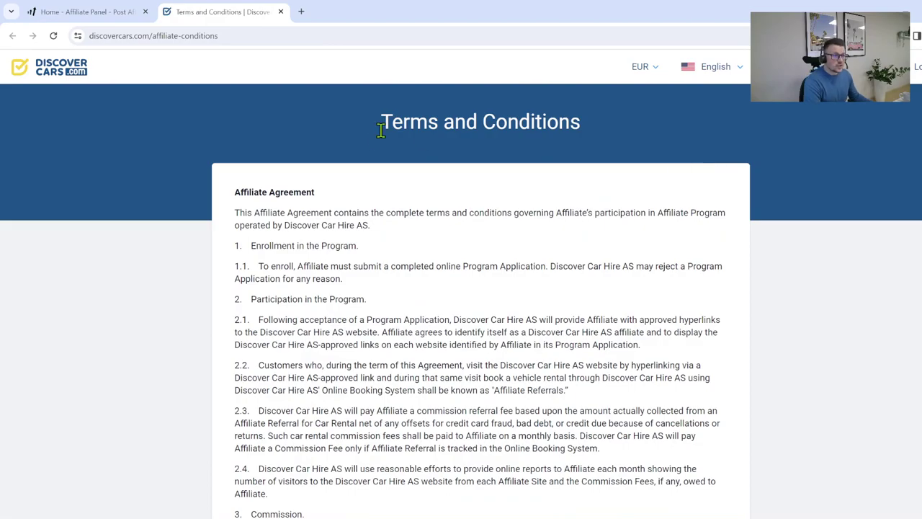
pyautogui.scroll(-1, 402, 198)
pyautogui.scroll(-3, 392, 205)
pyautogui.scroll(-3, 374, 188)
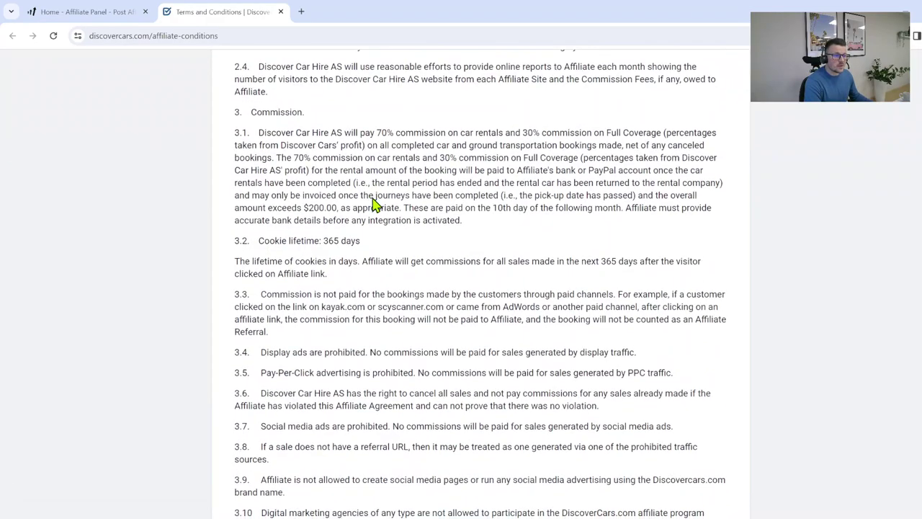
pyautogui.scroll(-5, 382, 202)
pyautogui.scroll(-2, 383, 196)
pyautogui.scroll(-3, 385, 193)
pyautogui.scroll(-4, 387, 192)
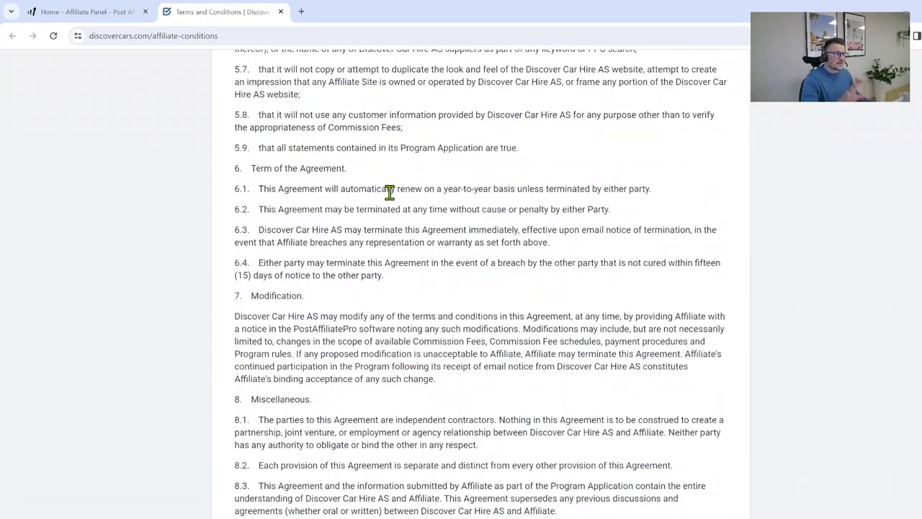
pyautogui.scroll(-5, 380, 209)
pyautogui.scroll(1, 377, 220)
pyautogui.scroll(1, 367, 238)
pyautogui.scroll(4, 360, 262)
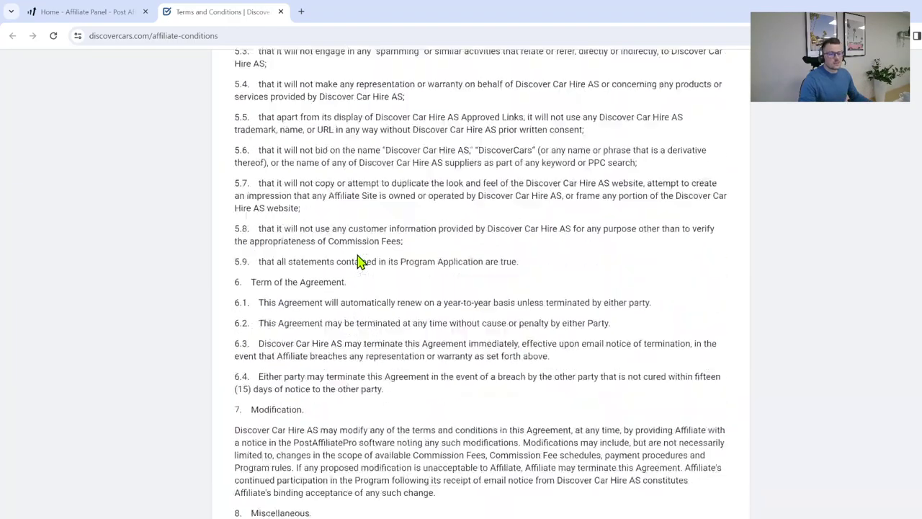
pyautogui.scroll(6, 355, 254)
pyautogui.scroll(5, 355, 254)
pyautogui.scroll(10, 332, 187)
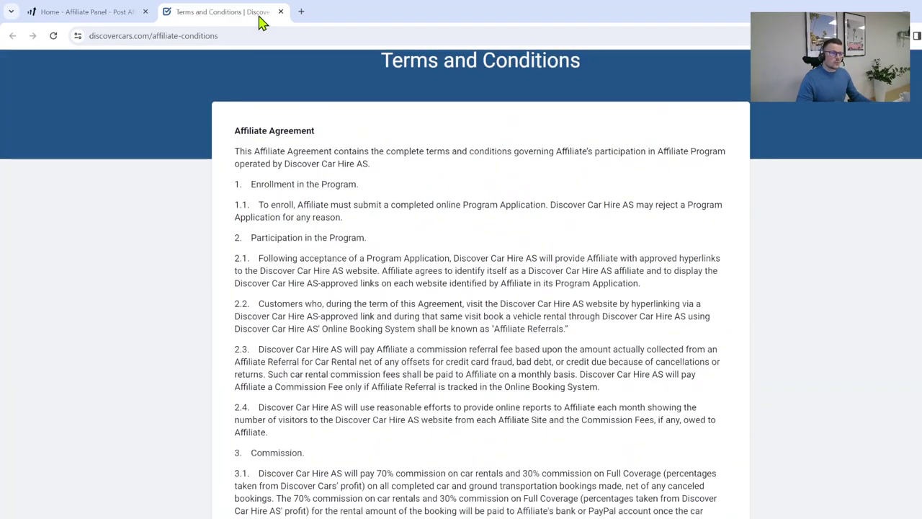
pyautogui.click(280, 13)
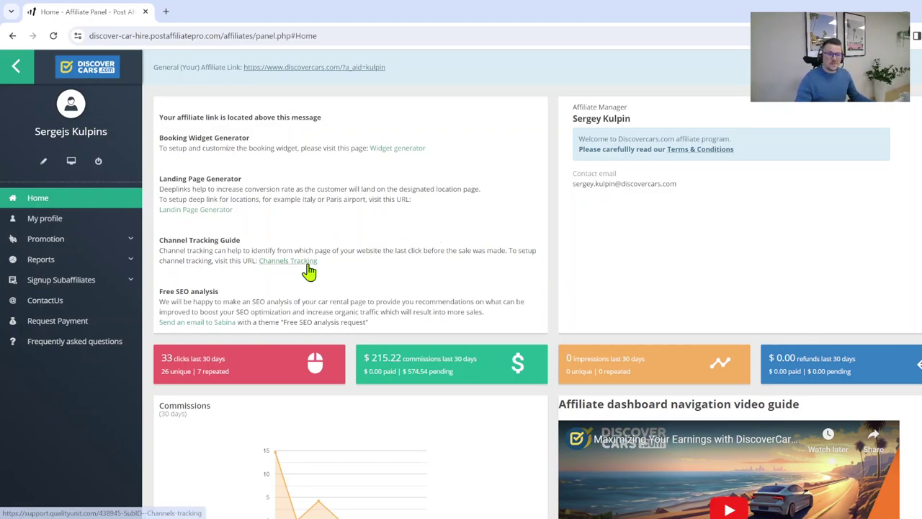
# - Open Request Payment to view approved and pending commission totals and payout requirements
pyautogui.click(84, 325)
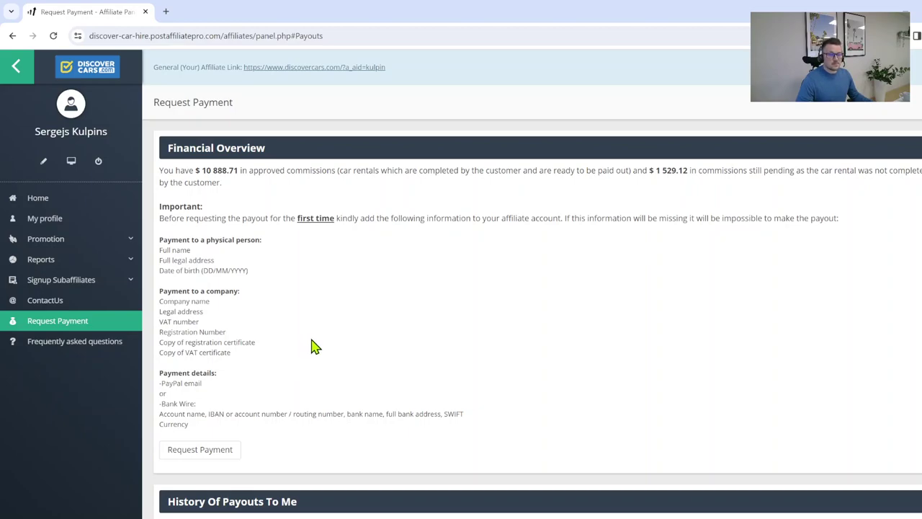
pyautogui.scroll(-2, 317, 353)
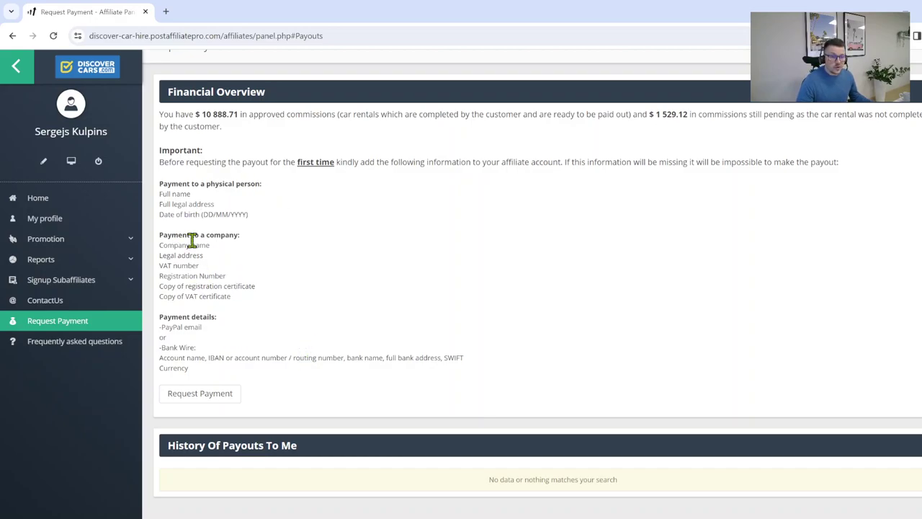
# - In Payment Details, switch the payout method to Bank, then back to PayPal
pyautogui.click(68, 225)
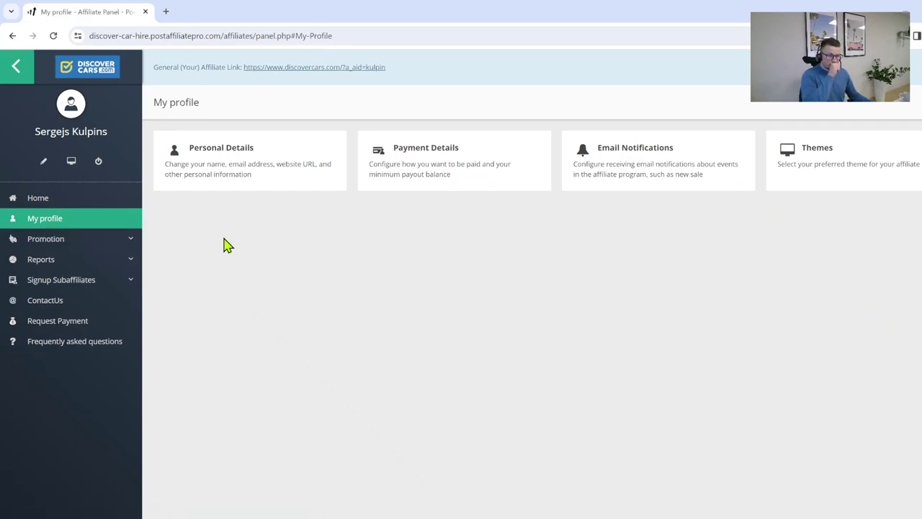
pyautogui.click(426, 156)
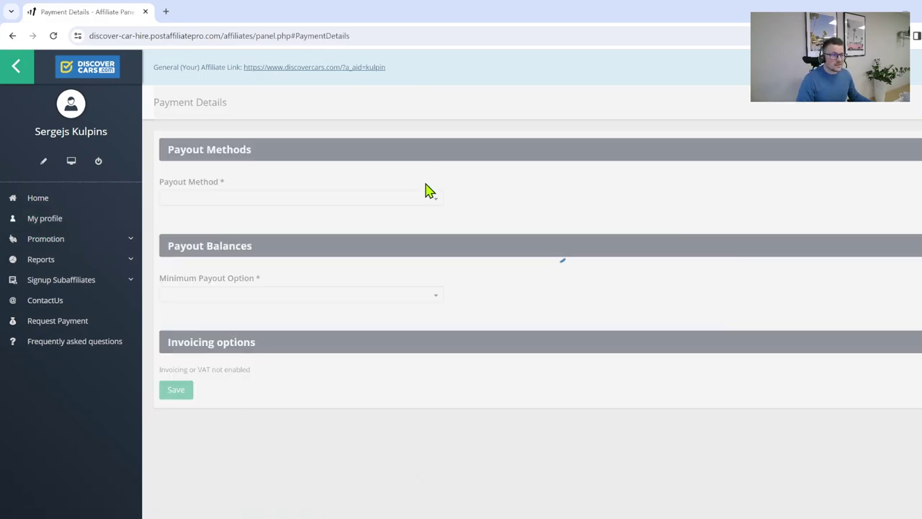
pyautogui.click(228, 205)
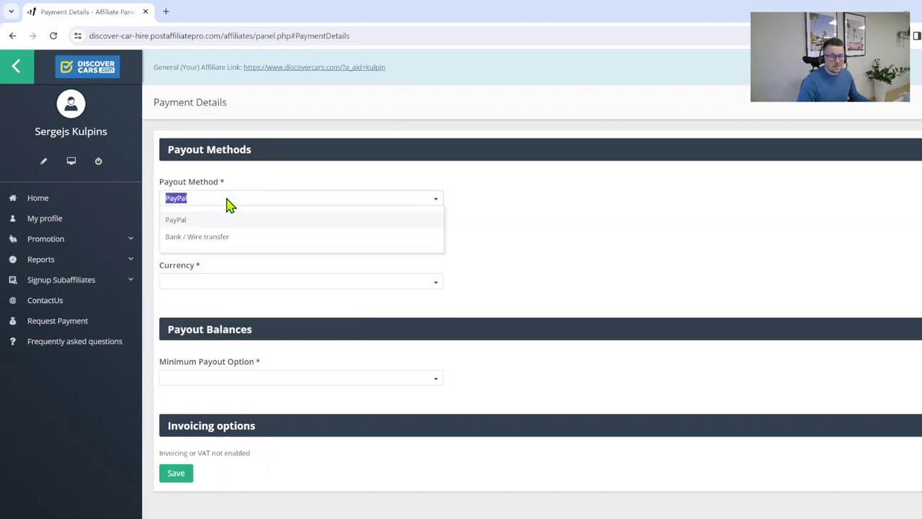
pyautogui.click(215, 237)
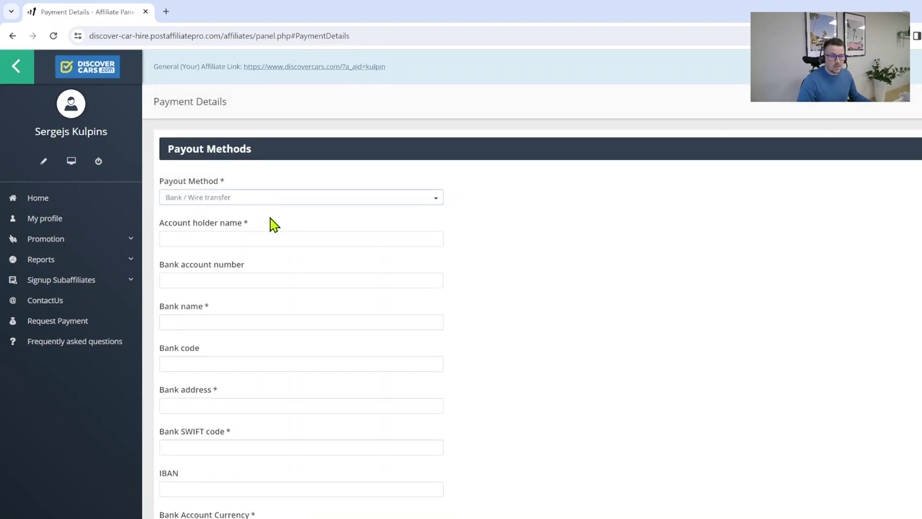
pyautogui.scroll(-2, 270, 223)
pyautogui.scroll(-2, 218, 188)
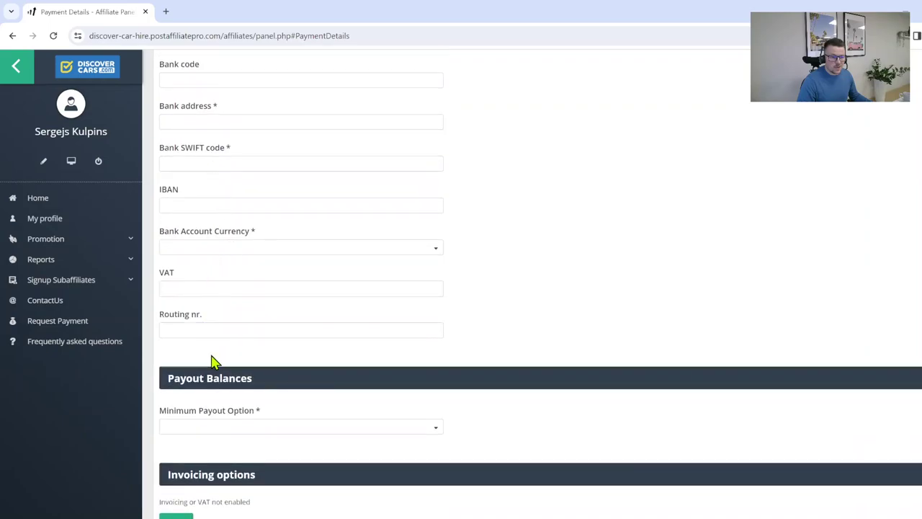
pyautogui.scroll(-1, 223, 361)
pyautogui.scroll(1, 274, 363)
pyautogui.scroll(3, 281, 353)
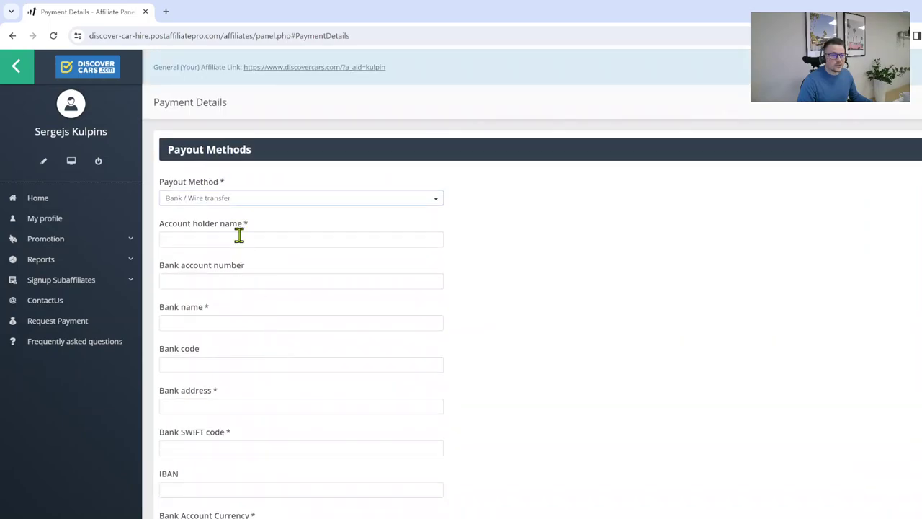
pyautogui.click(249, 206)
pyautogui.click(235, 222)
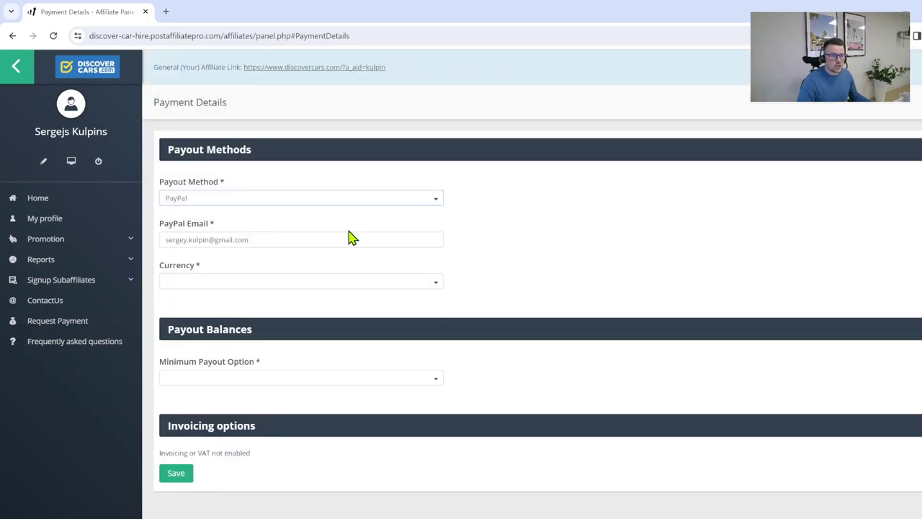
# - Check the payout currency options and set Minimum Payout to 200 after briefly picking 1000
pyautogui.click(434, 282)
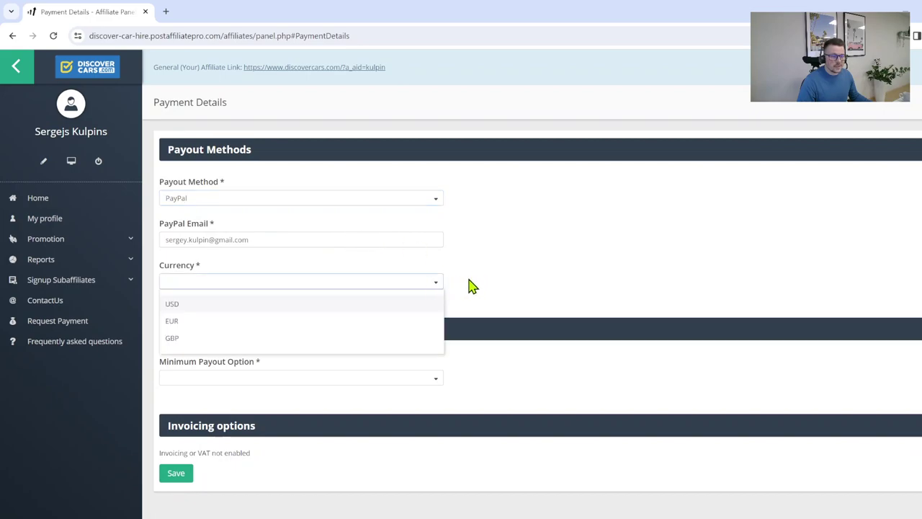
pyautogui.click(493, 319)
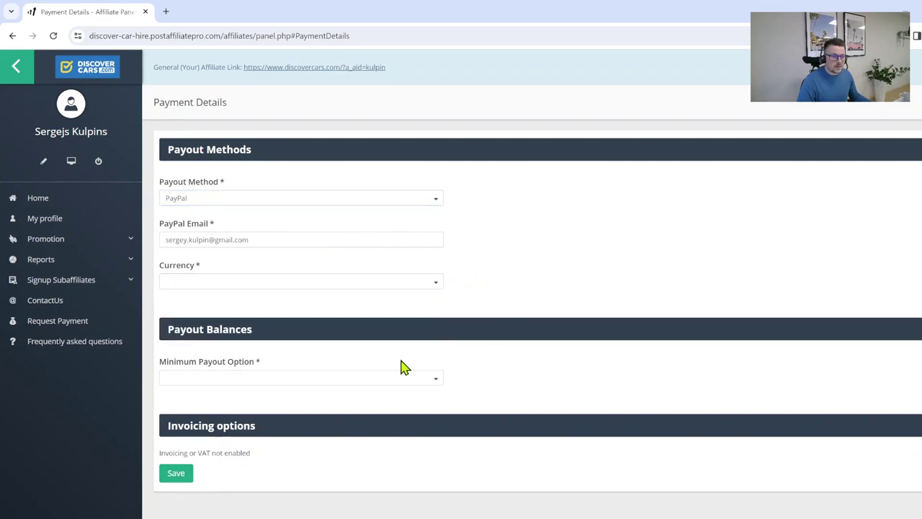
pyautogui.click(381, 383)
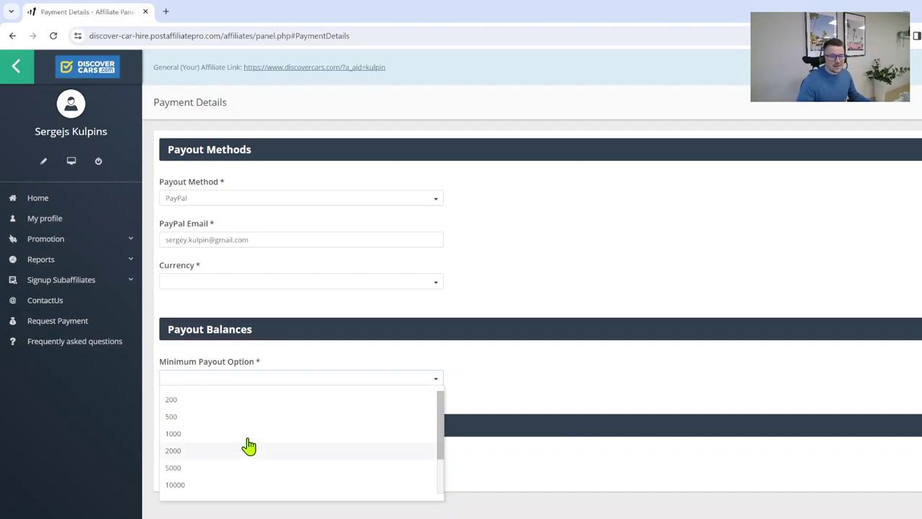
pyautogui.click(206, 435)
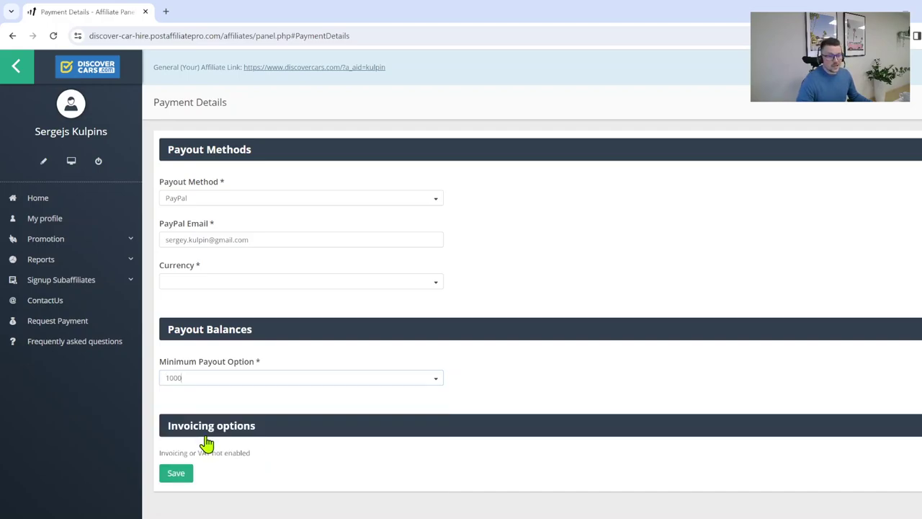
pyautogui.click(200, 381)
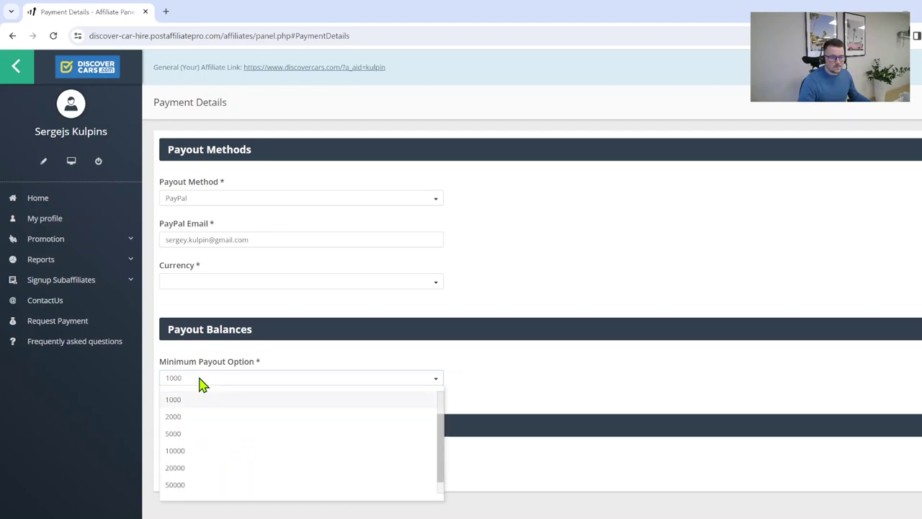
pyautogui.scroll(2, 195, 425)
pyautogui.click(194, 400)
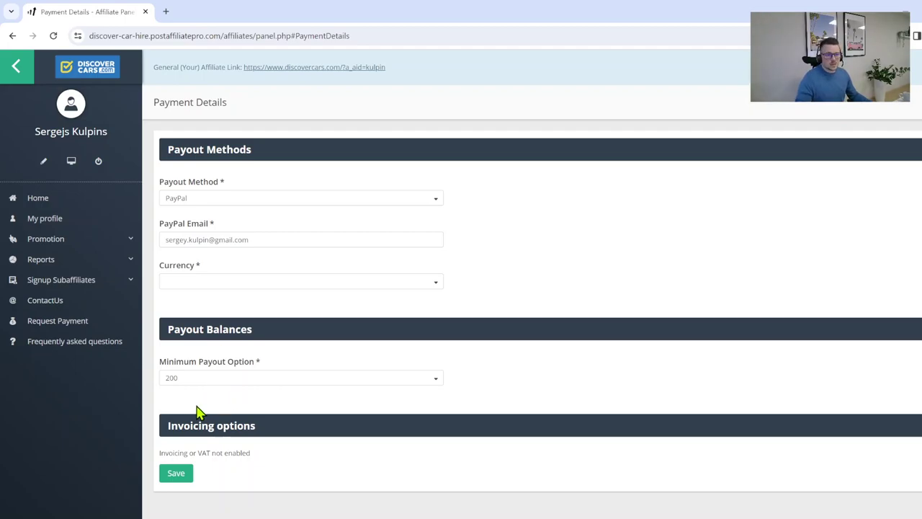
# - Open the Personal Details form from My profile
pyautogui.click(78, 219)
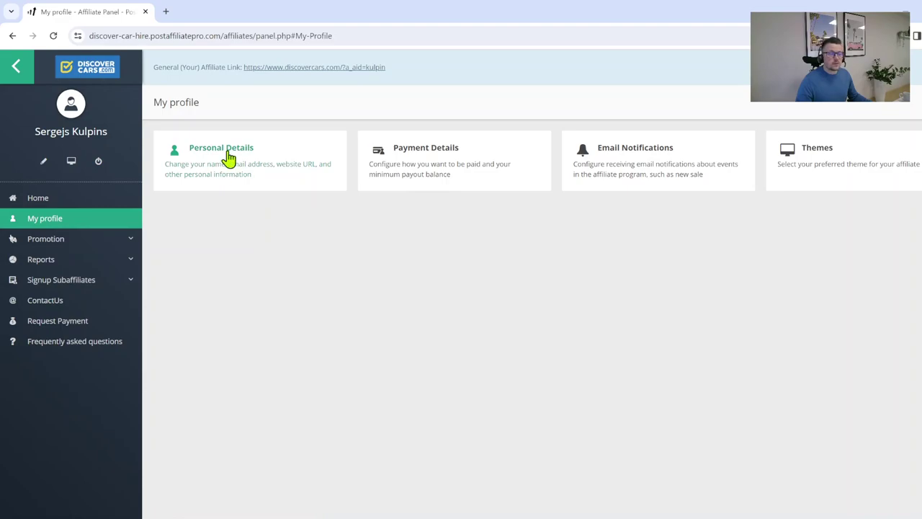
pyautogui.click(228, 159)
pyautogui.click(97, 221)
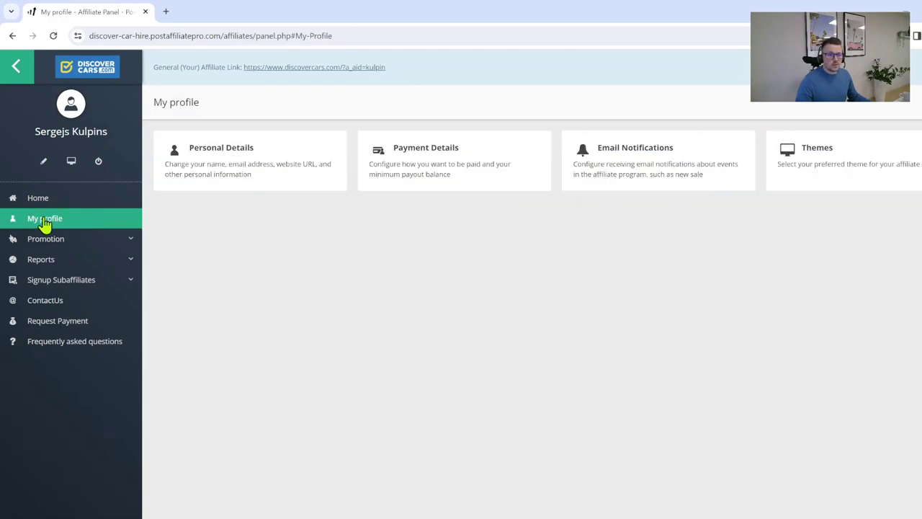
pyautogui.click(214, 152)
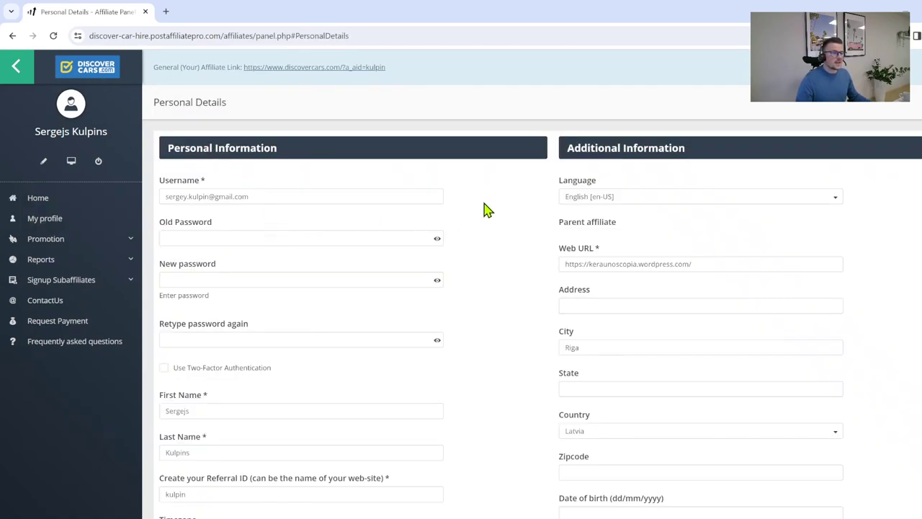
pyautogui.scroll(-1, 489, 196)
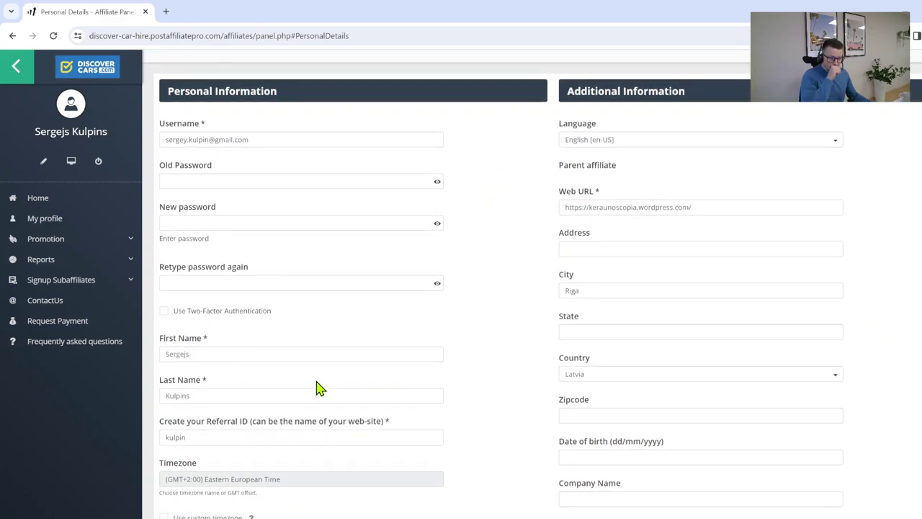
pyautogui.scroll(-4, 484, 392)
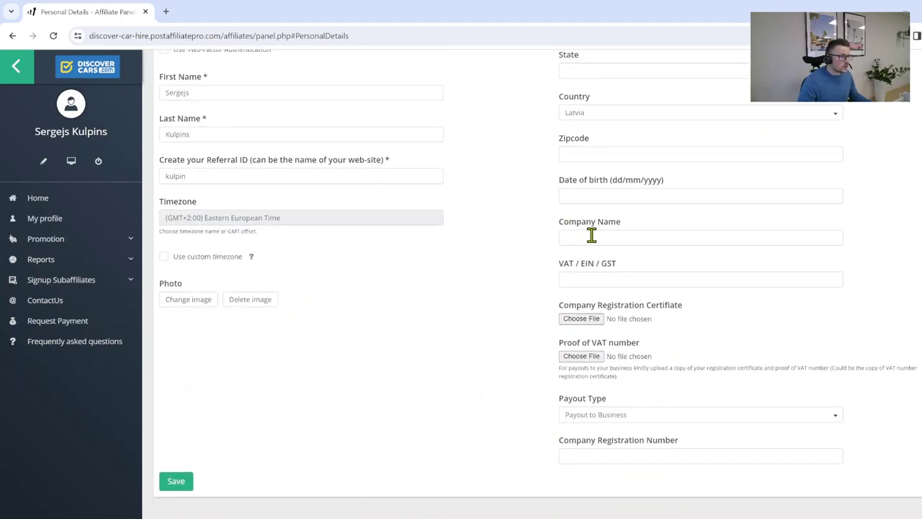
# - Review the company name, VAT/EIN/GST and registration fields, keeping Payout to Business
pyautogui.click(591, 236)
pyautogui.click(582, 278)
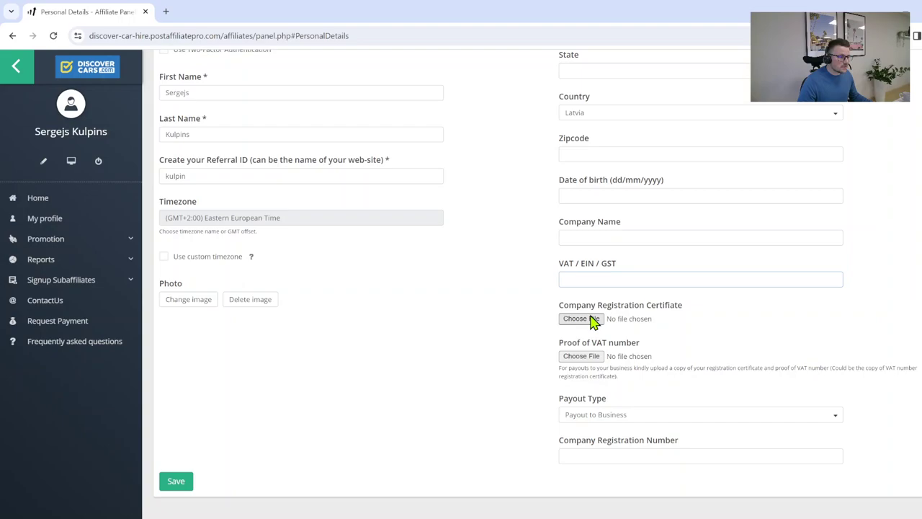
pyautogui.click(607, 418)
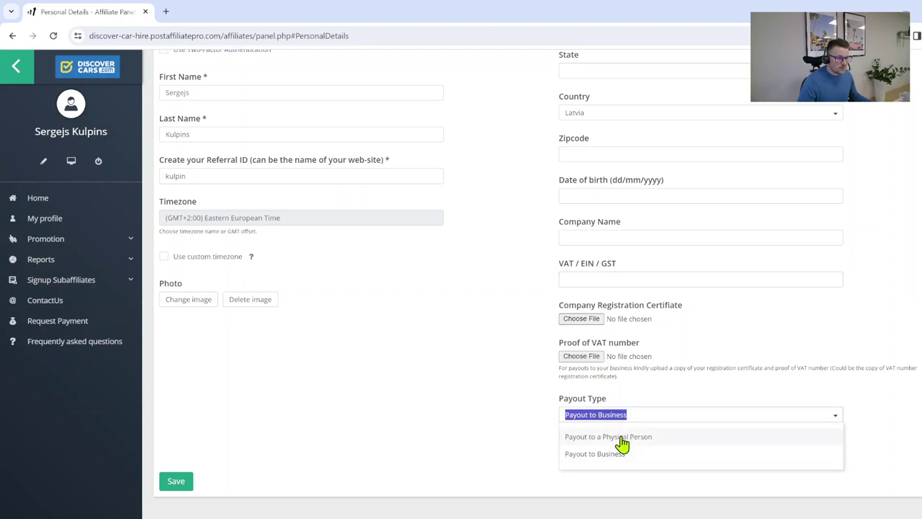
pyautogui.click(522, 450)
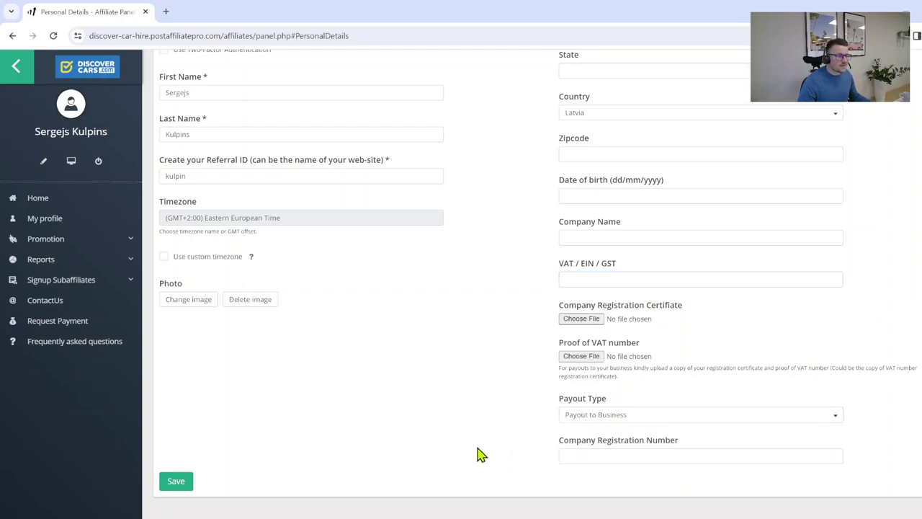
pyautogui.click(606, 455)
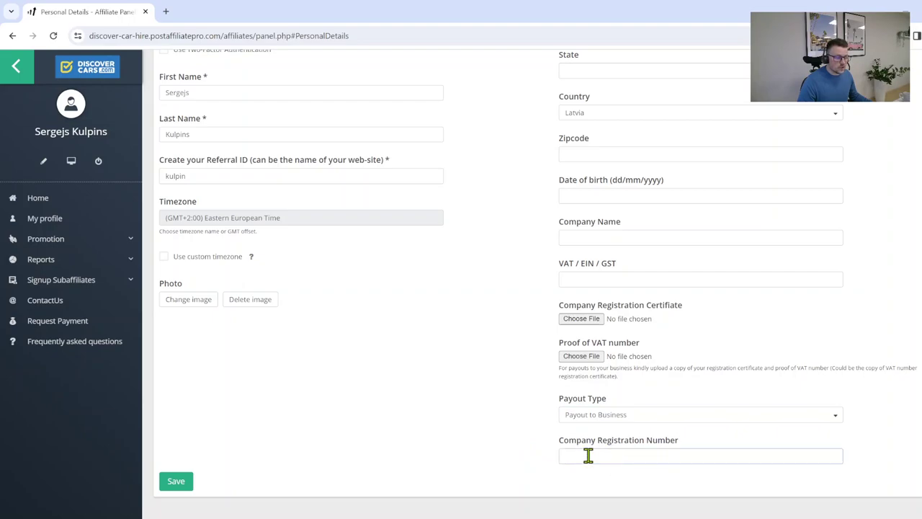
# - Review the address, city, state, zipcode and date of birth fields, then save
pyautogui.scroll(1, 494, 440)
pyautogui.scroll(2, 493, 441)
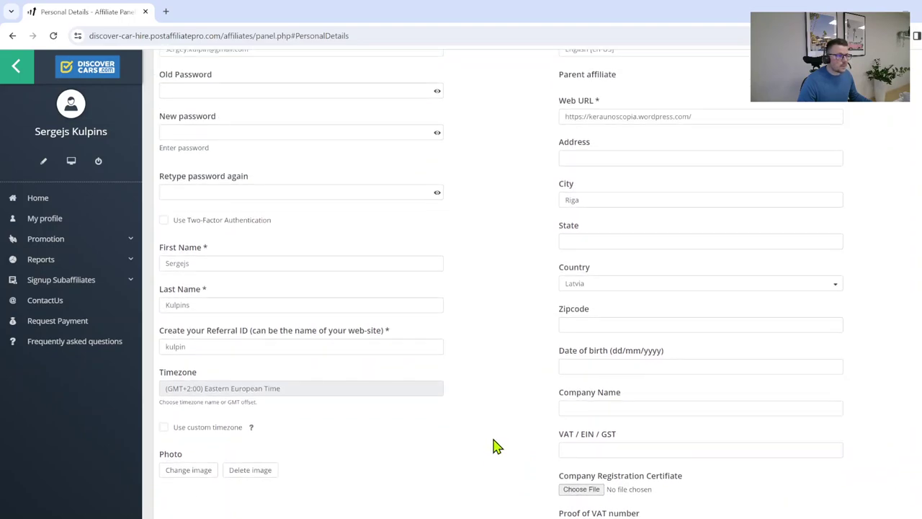
pyautogui.scroll(1, 493, 445)
pyautogui.click(585, 215)
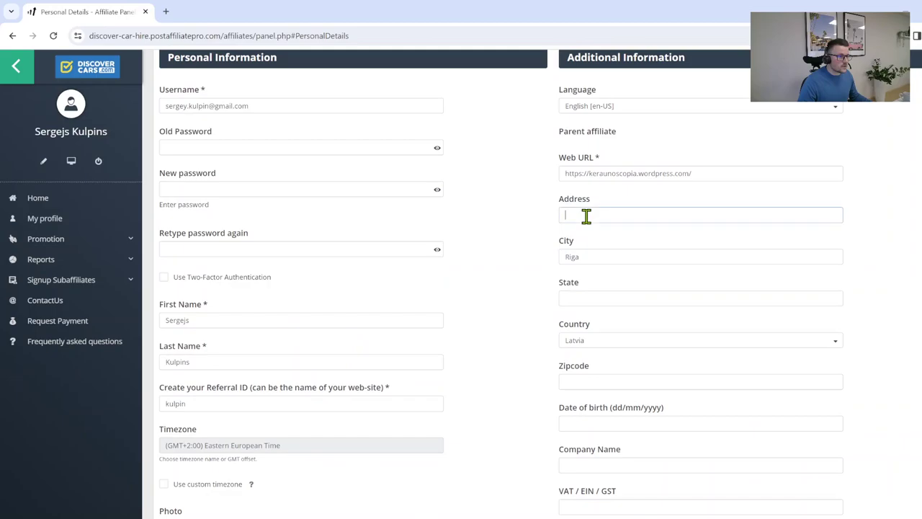
pyautogui.click(586, 257)
pyautogui.click(593, 299)
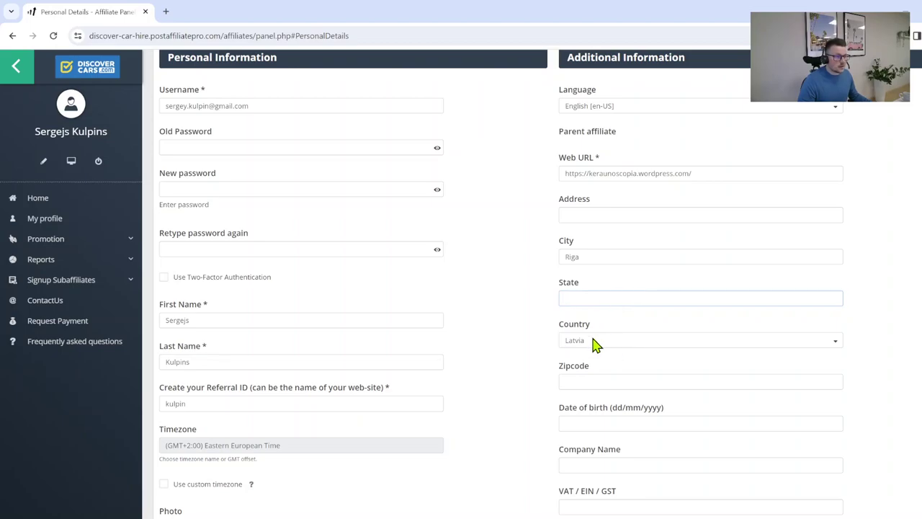
pyautogui.click(592, 379)
pyautogui.click(612, 421)
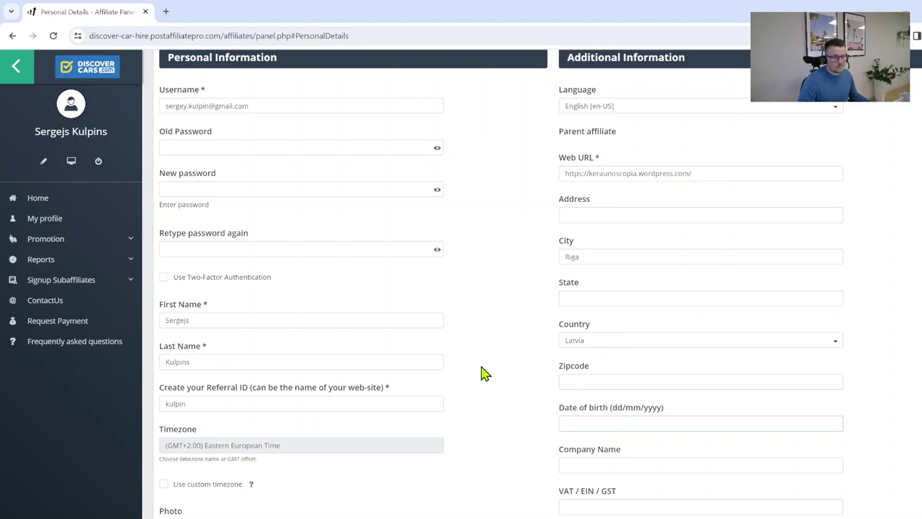
pyautogui.scroll(1, 461, 350)
pyautogui.scroll(-4, 447, 288)
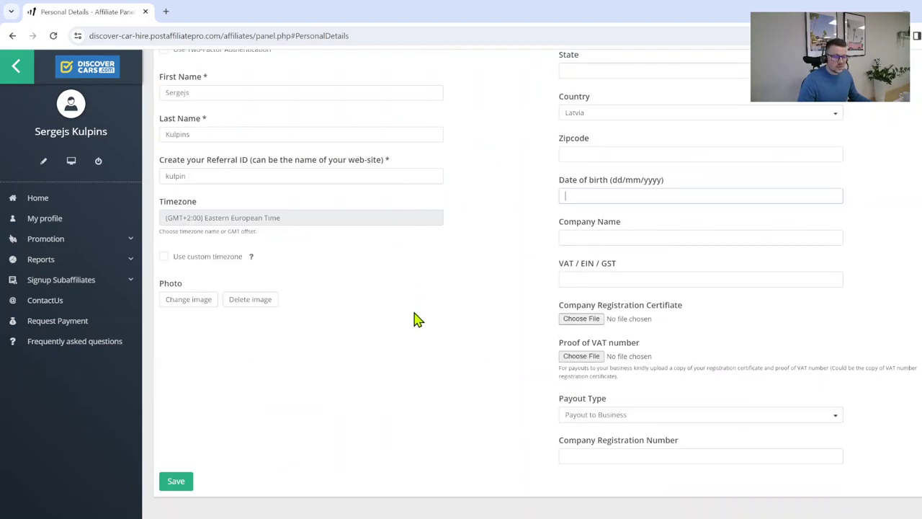
pyautogui.click(177, 481)
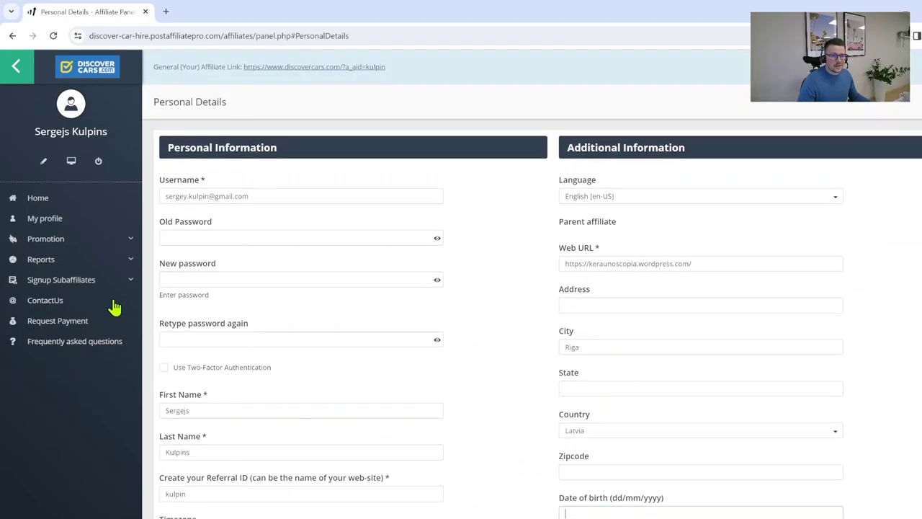
# - Review the Email Notifications options, all unticked, then go back to the Home dashboard
pyautogui.click(45, 219)
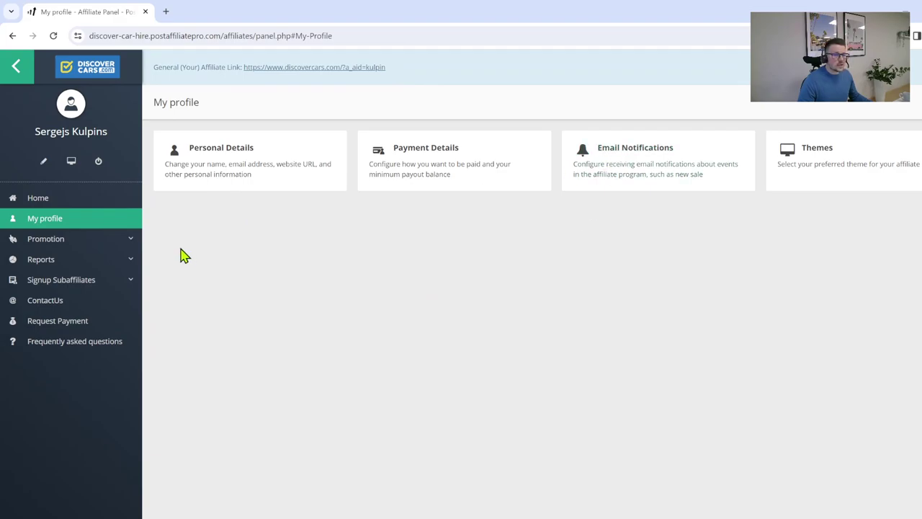
pyautogui.click(628, 154)
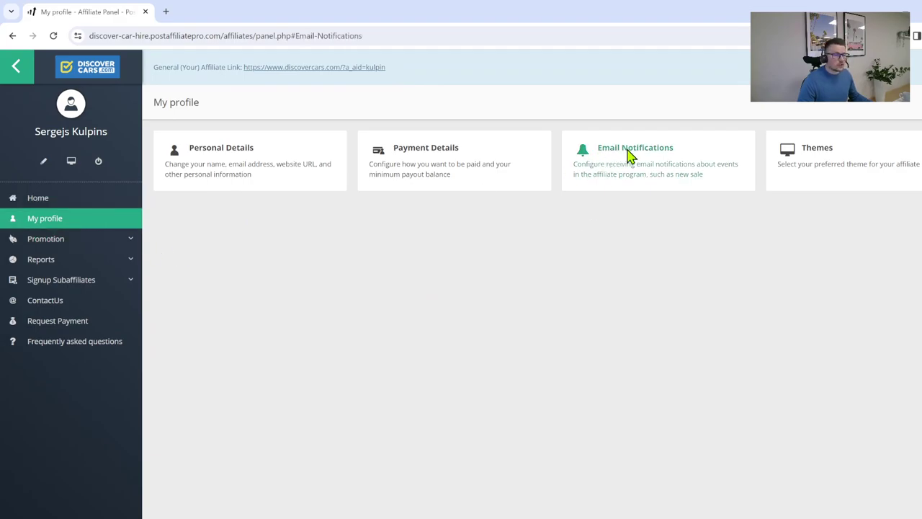
pyautogui.scroll(-2, 167, 236)
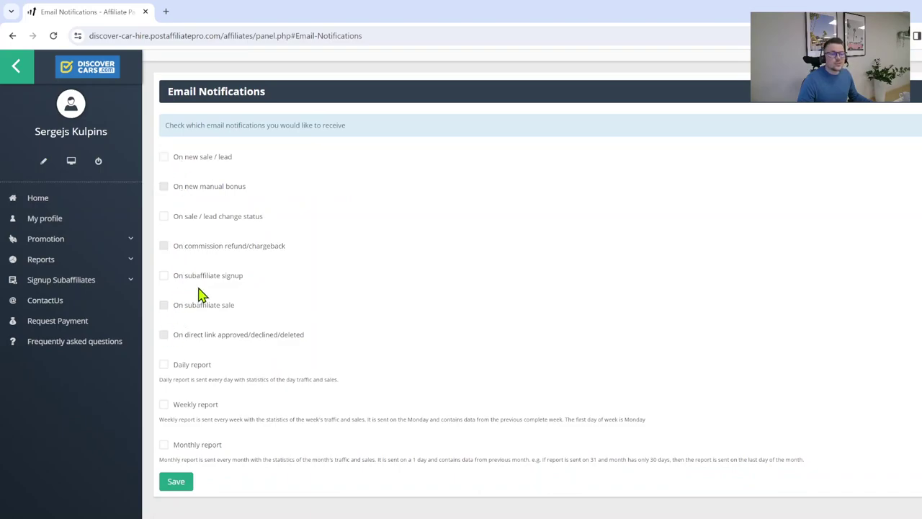
pyautogui.click(167, 245)
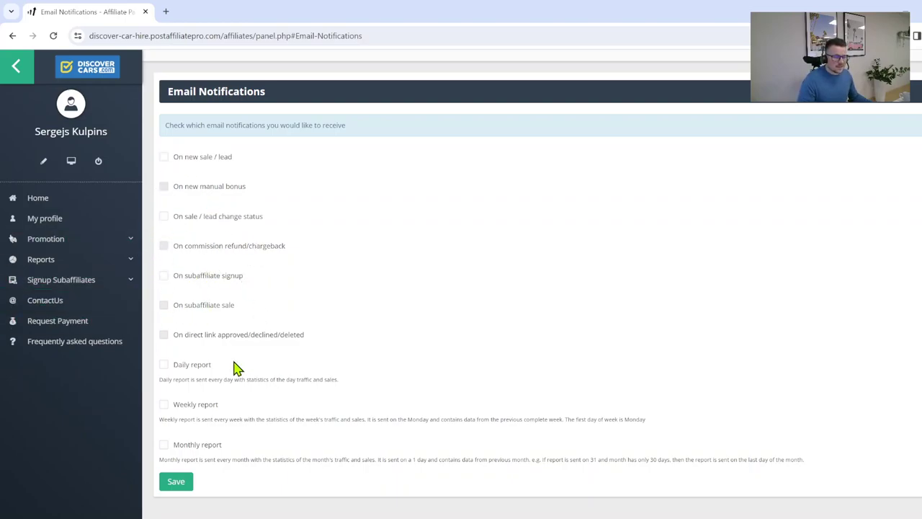
pyautogui.click(83, 200)
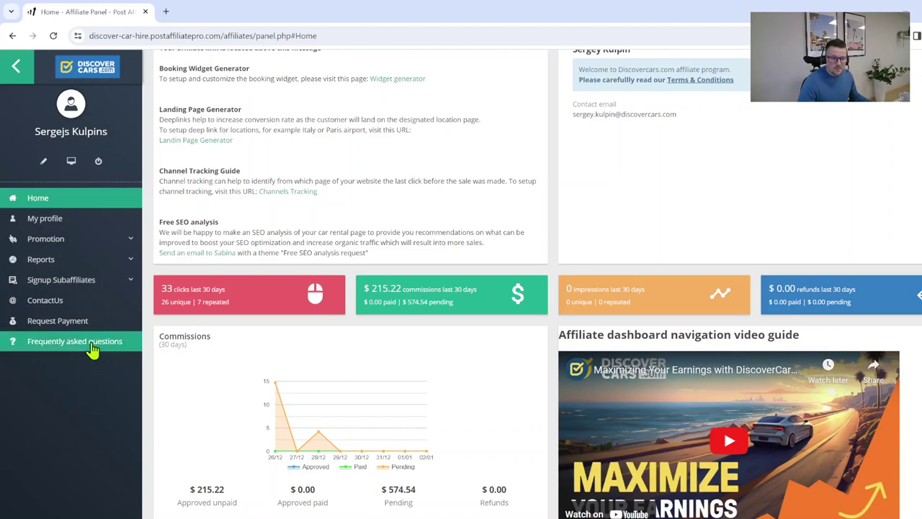
pyautogui.click(92, 344)
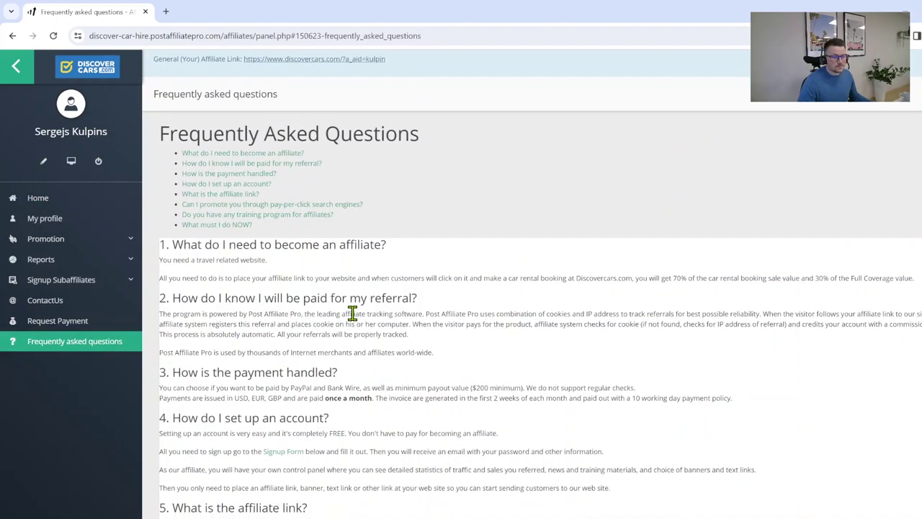
pyautogui.scroll(-3, 352, 313)
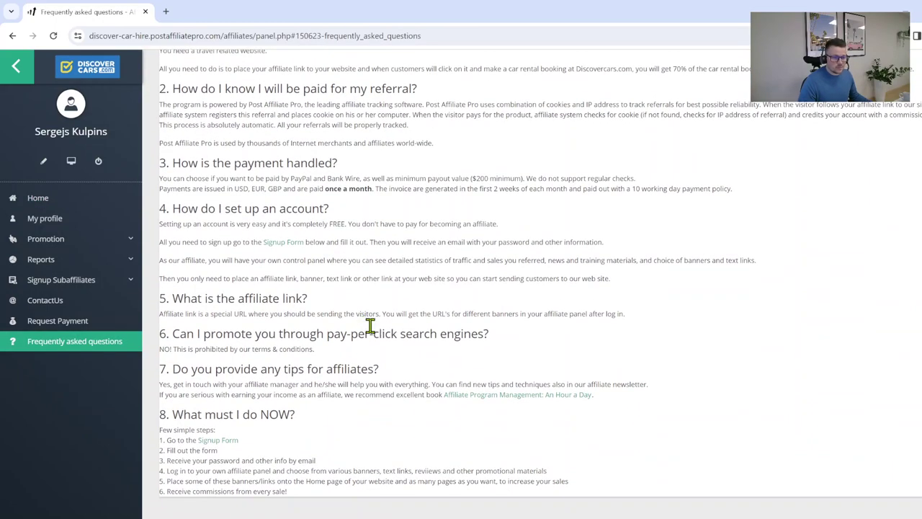
pyautogui.scroll(3, 354, 365)
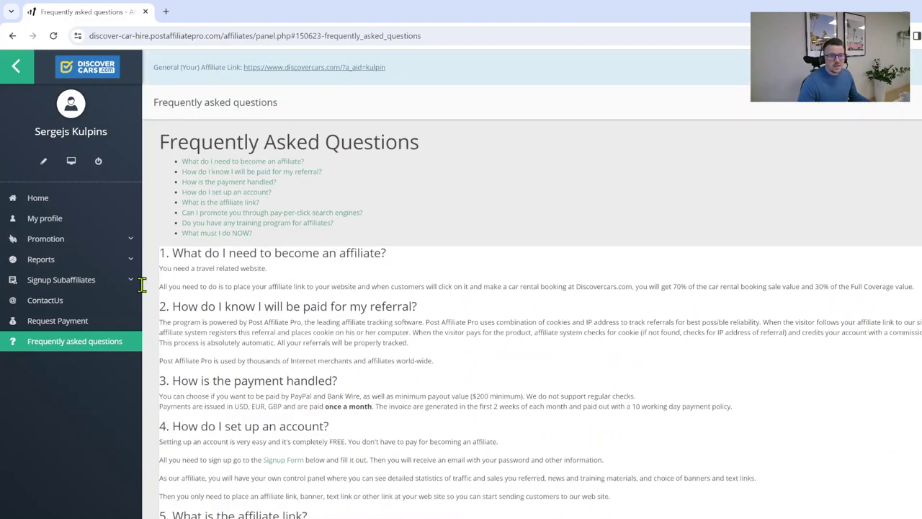
pyautogui.click(65, 201)
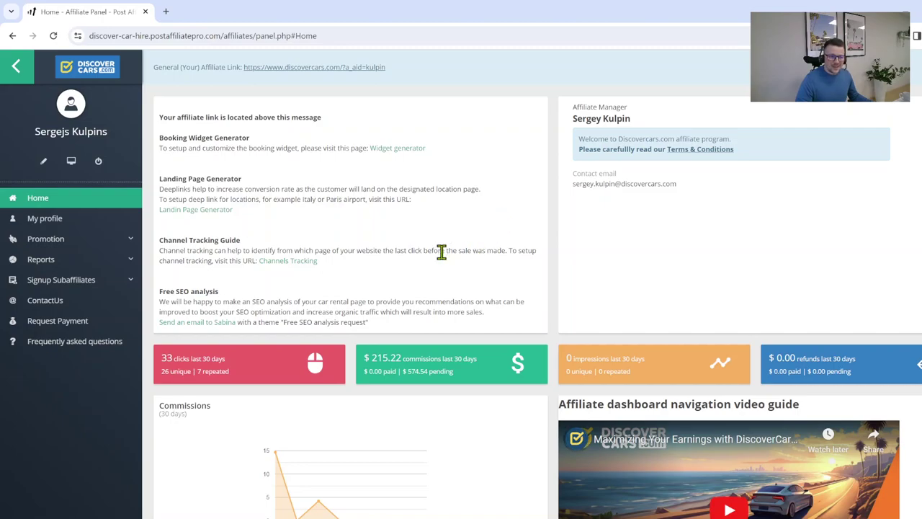
pyautogui.click(101, 260)
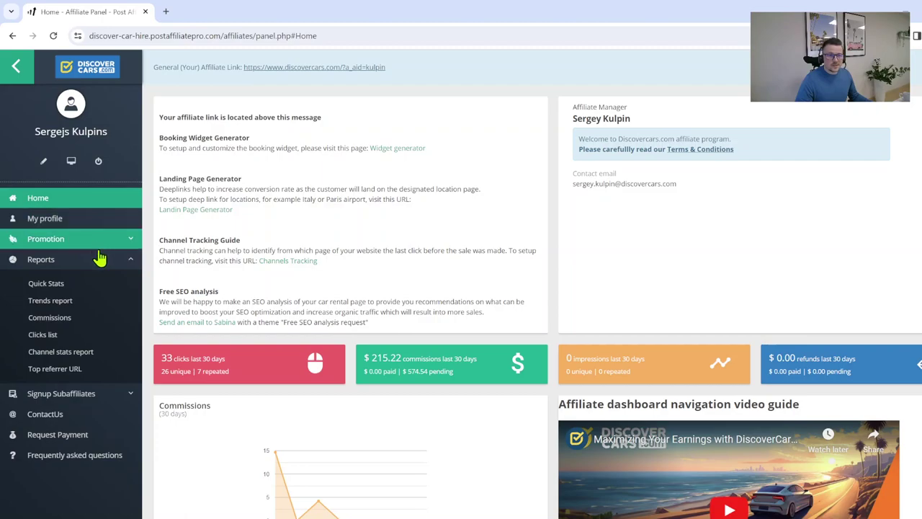
pyautogui.click(99, 260)
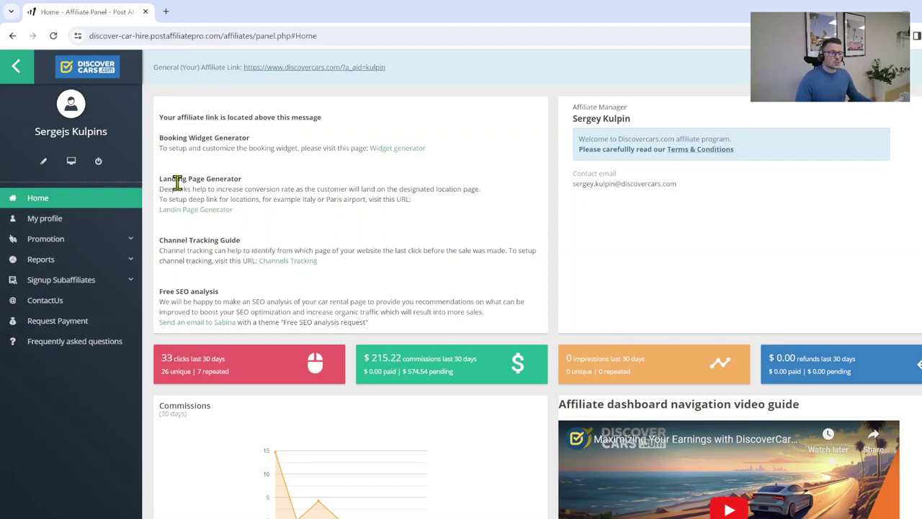
pyautogui.moveTo(574, 186); pyautogui.dragTo(680, 186)
pyautogui.click(663, 199)
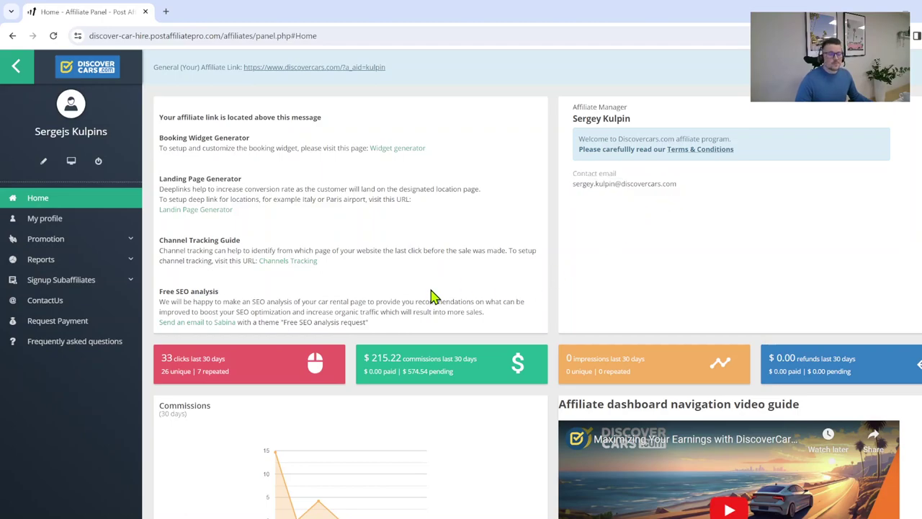